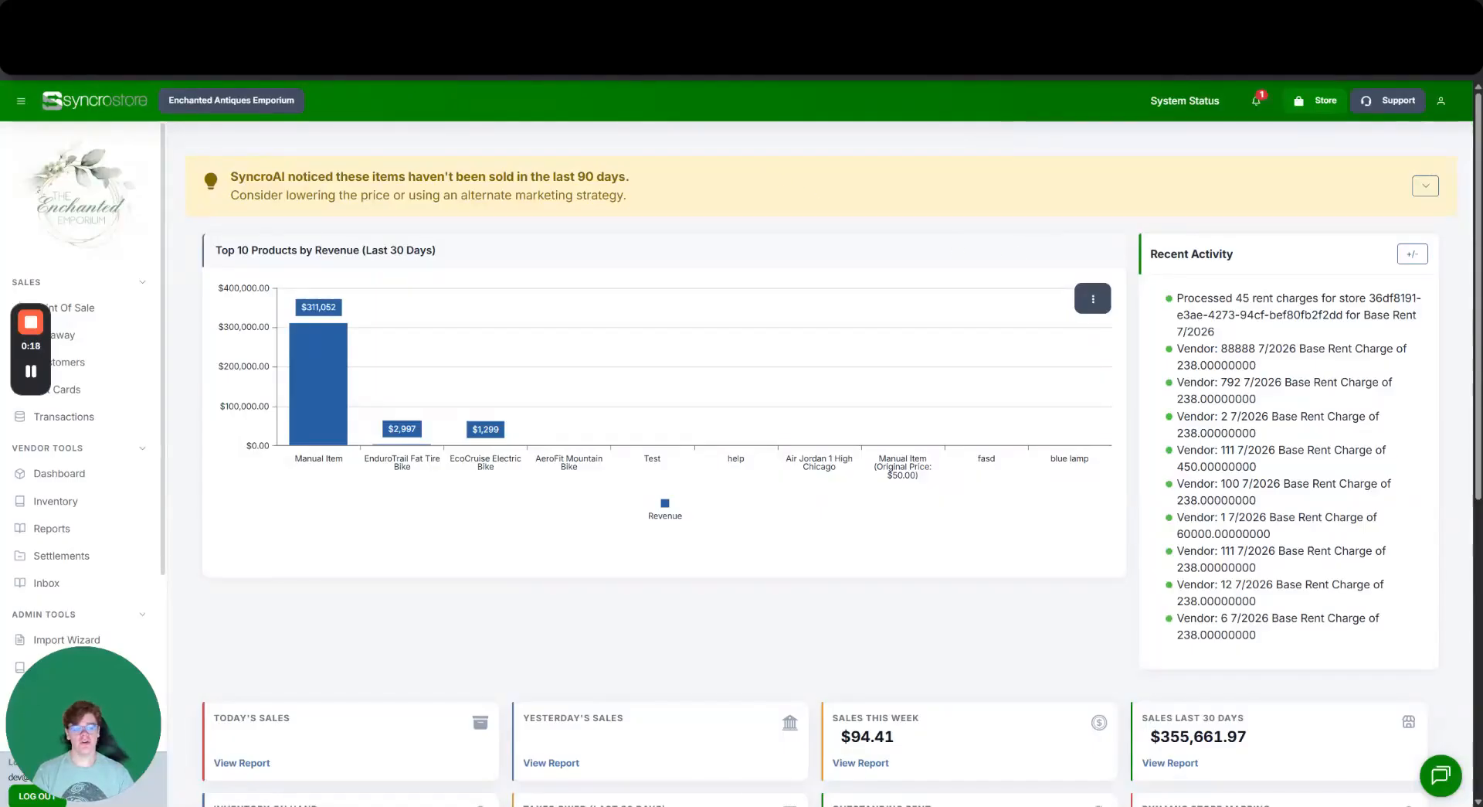
# Open the account dropdown from the user icon at the top right of the dashboard.
pyautogui.click(1441, 104)
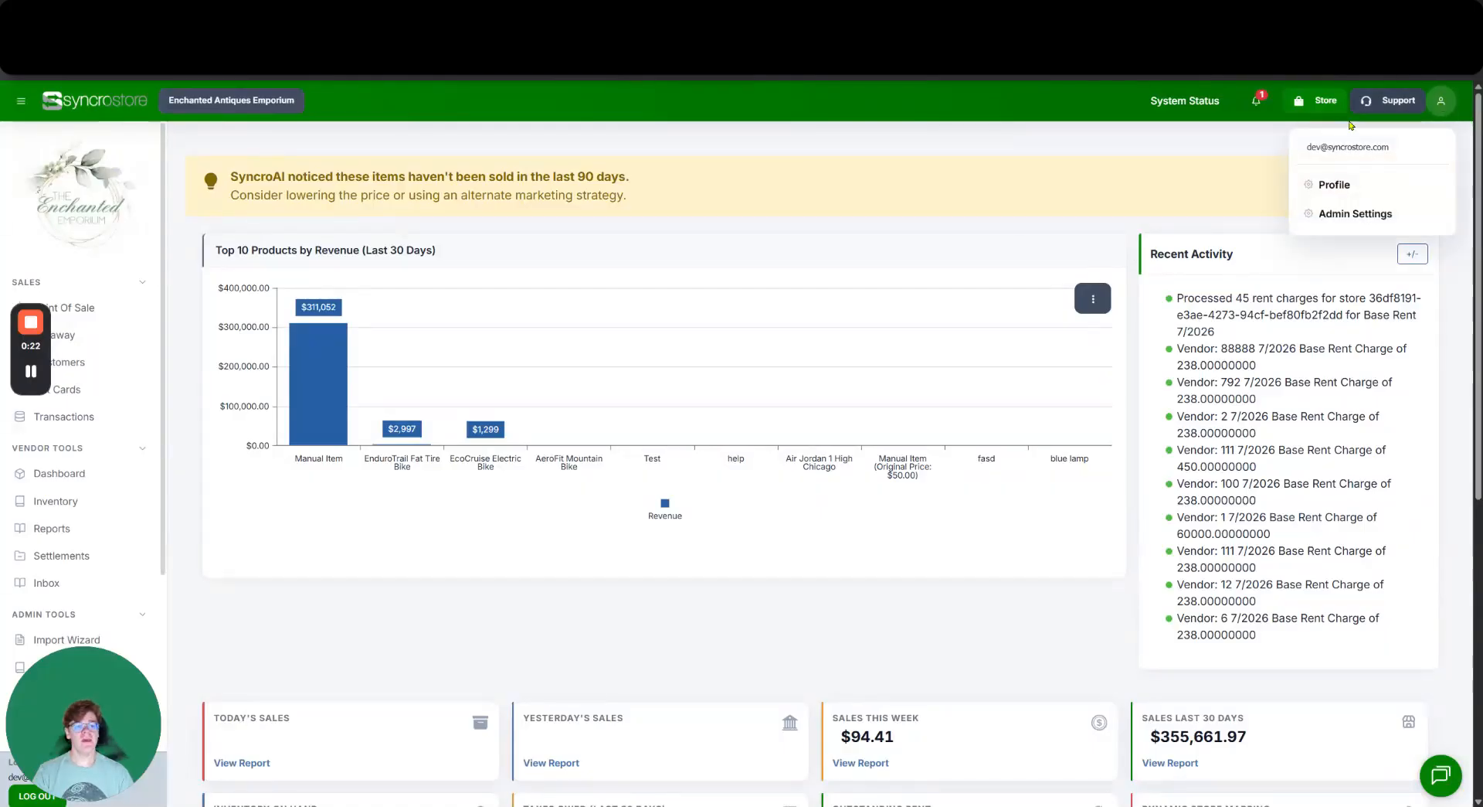
# Go to the user profile and clock in, so the status reads clocked in since 11:45 AM.
pyautogui.click(1334, 185)
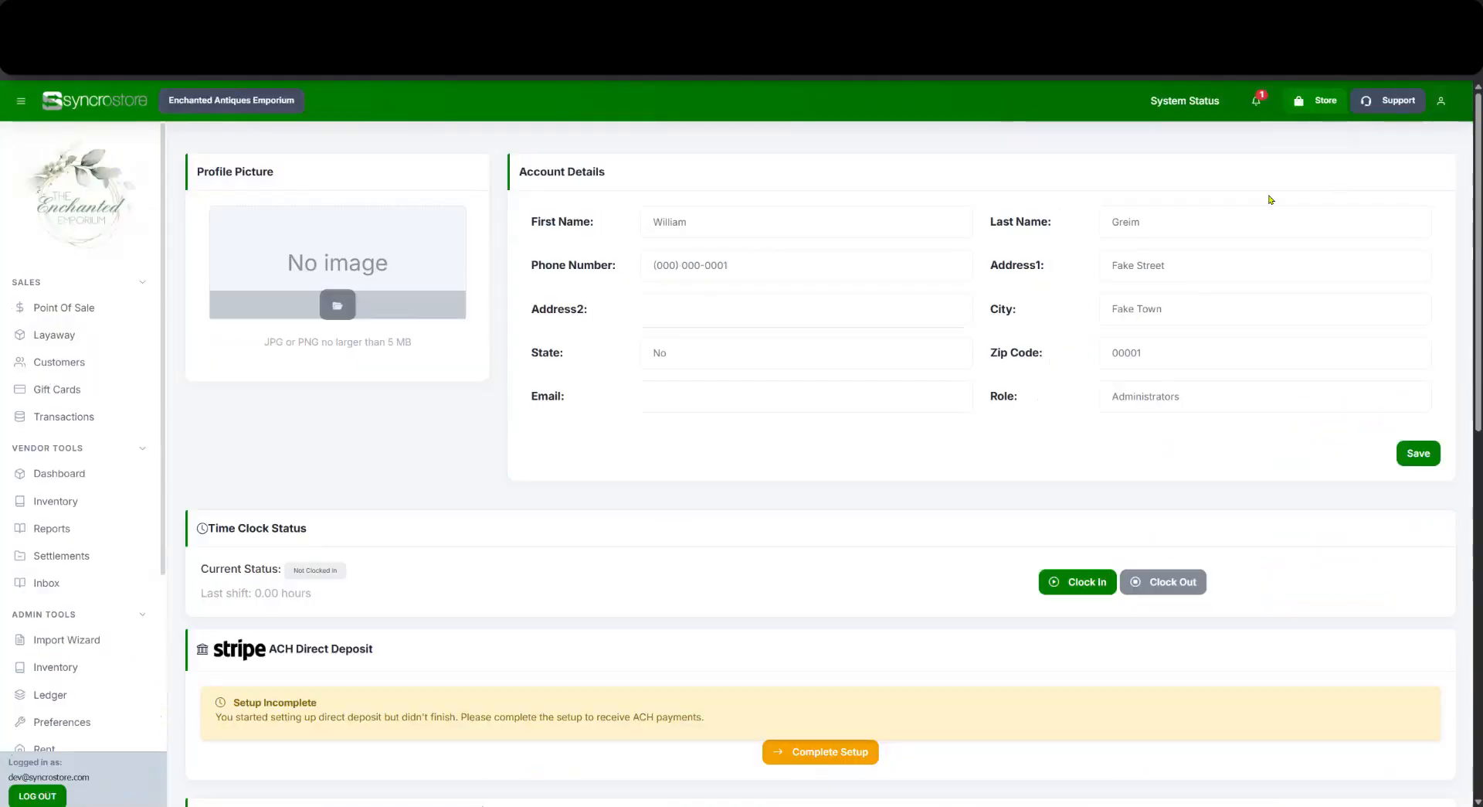
pyautogui.scroll(-3, 1241, 206)
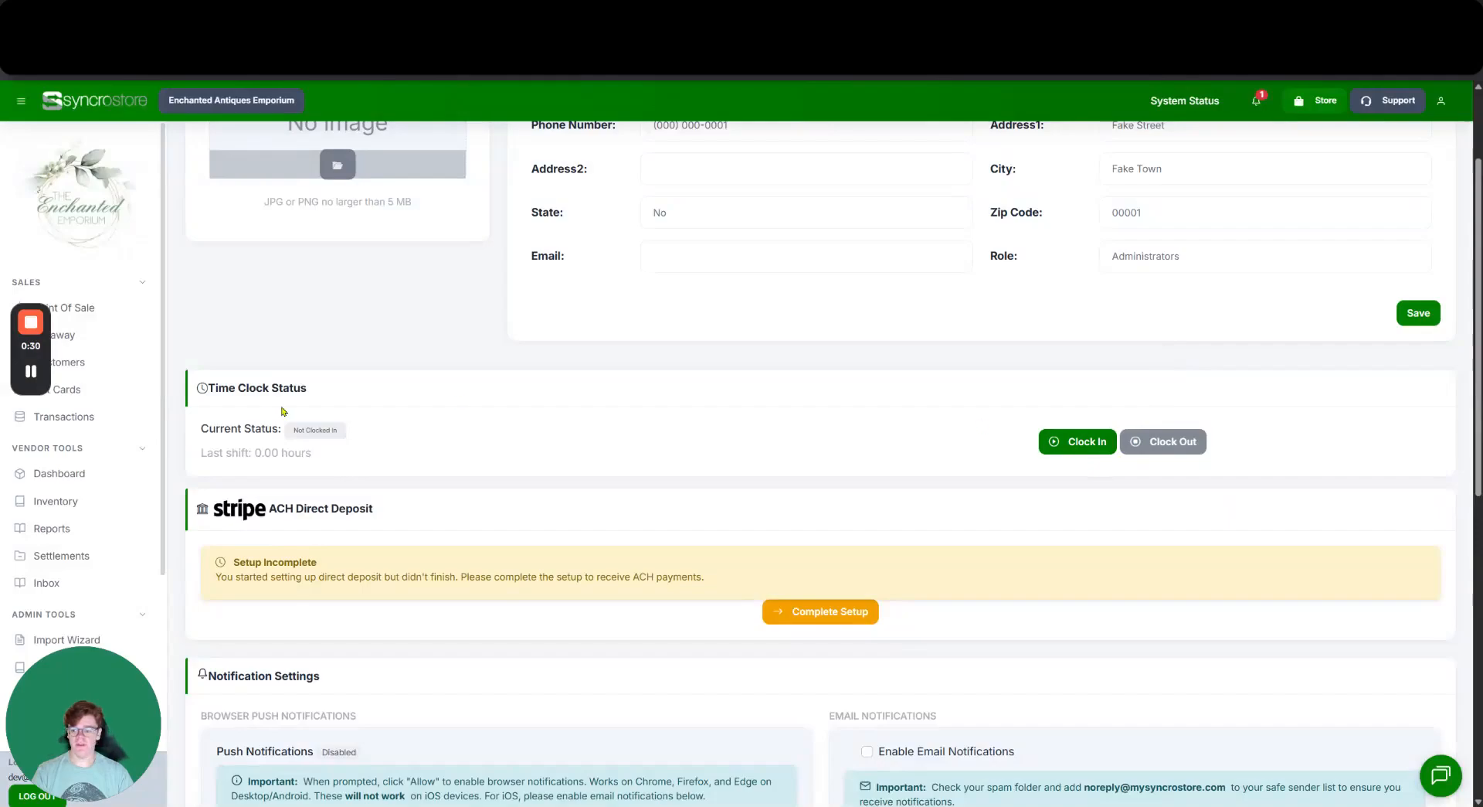
pyautogui.click(1061, 440)
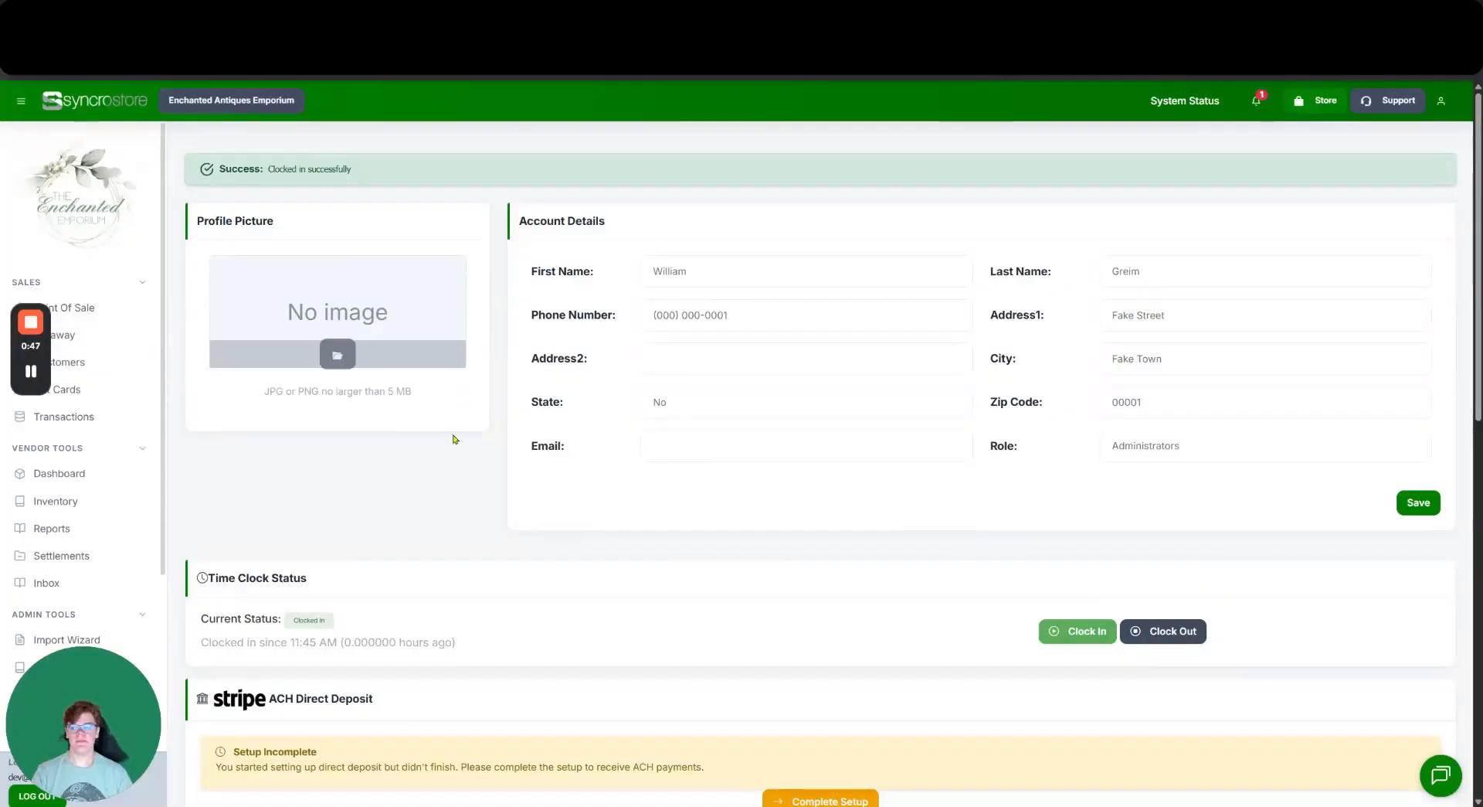
pyautogui.scroll(-1, 116, 306)
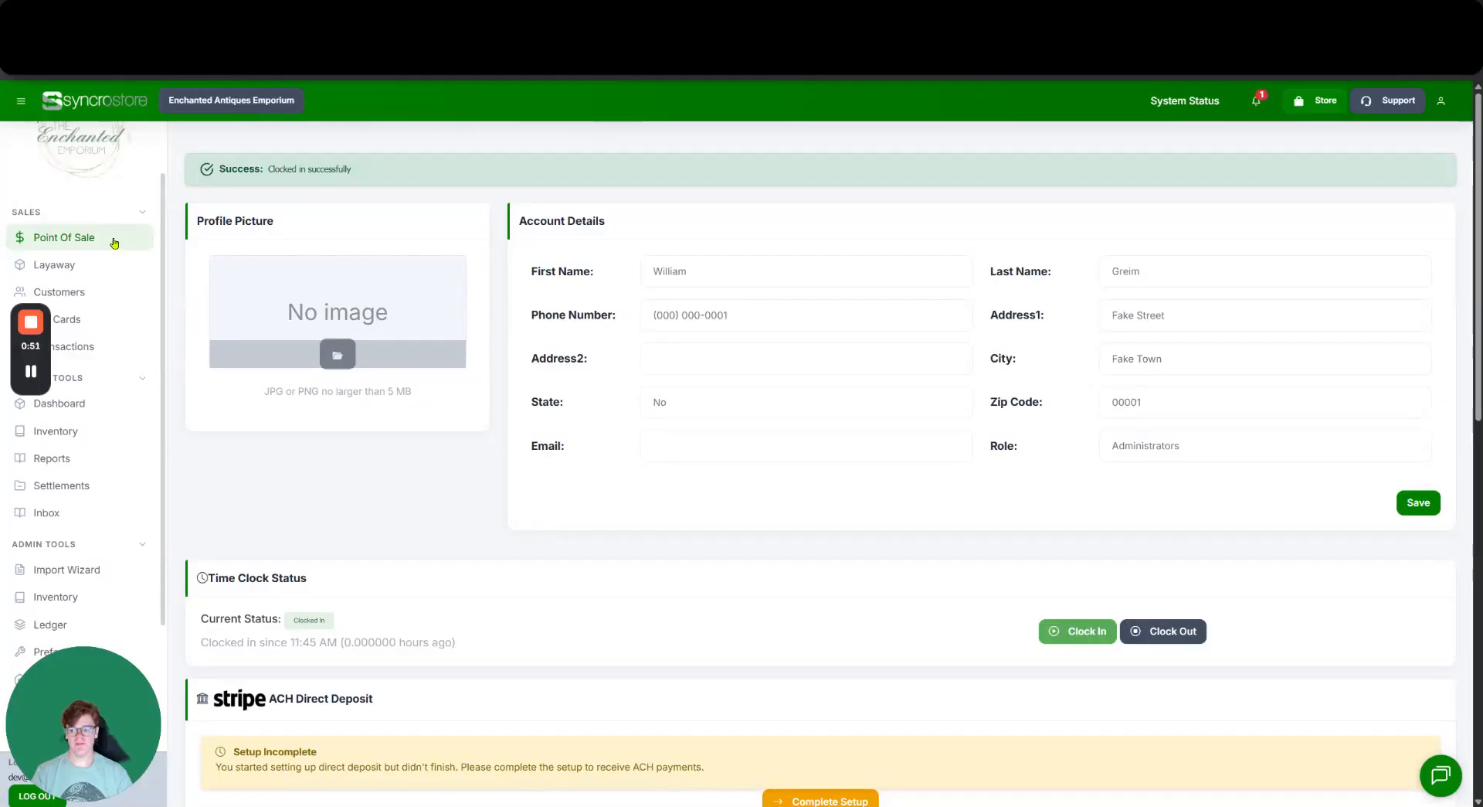
# Go to the Point Of Sale register, then open Cash Drawer Management, where the drawer reads CLOSED.
pyautogui.click(114, 243)
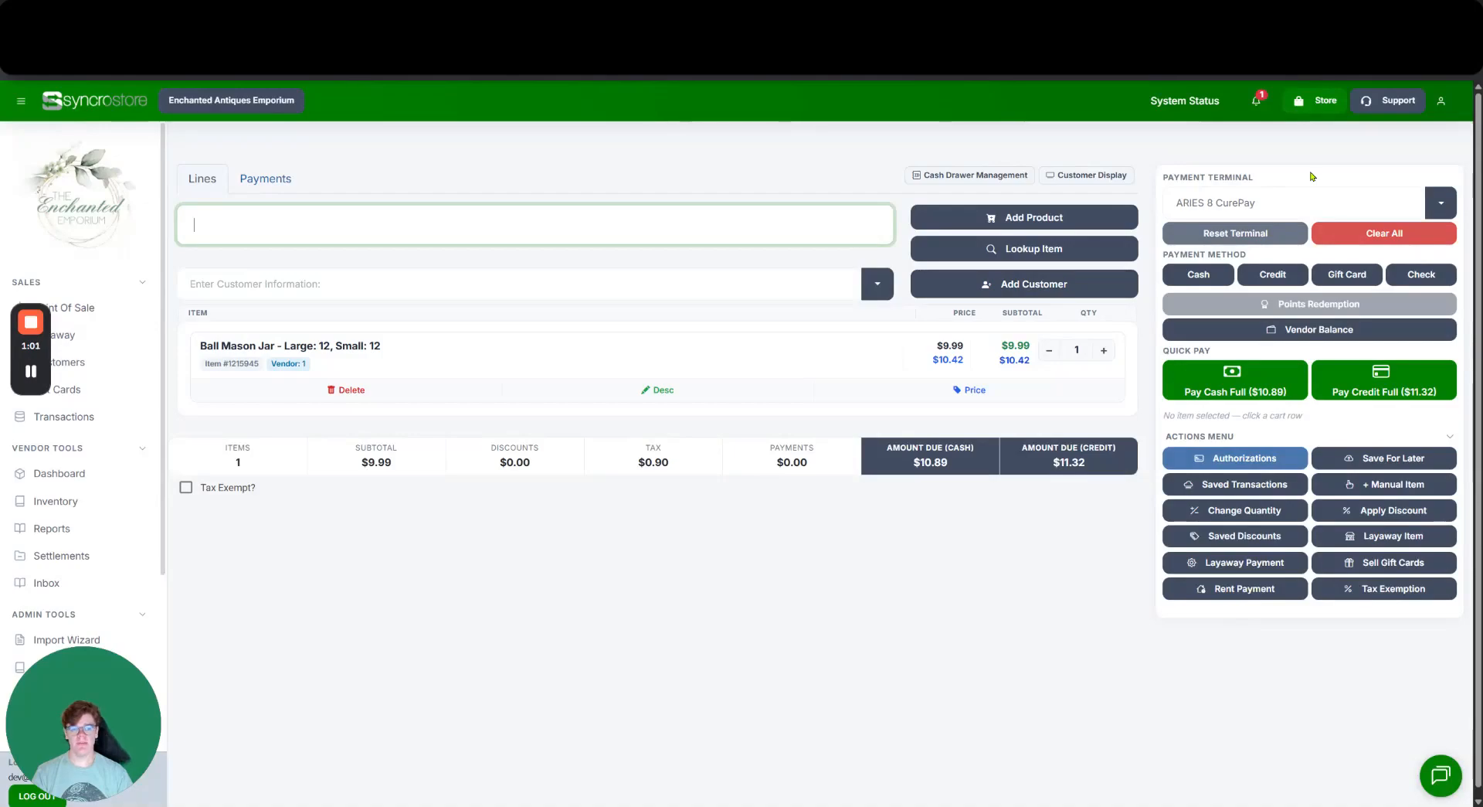
pyautogui.moveTo(1290, 179); pyautogui.dragTo(1234, 178)
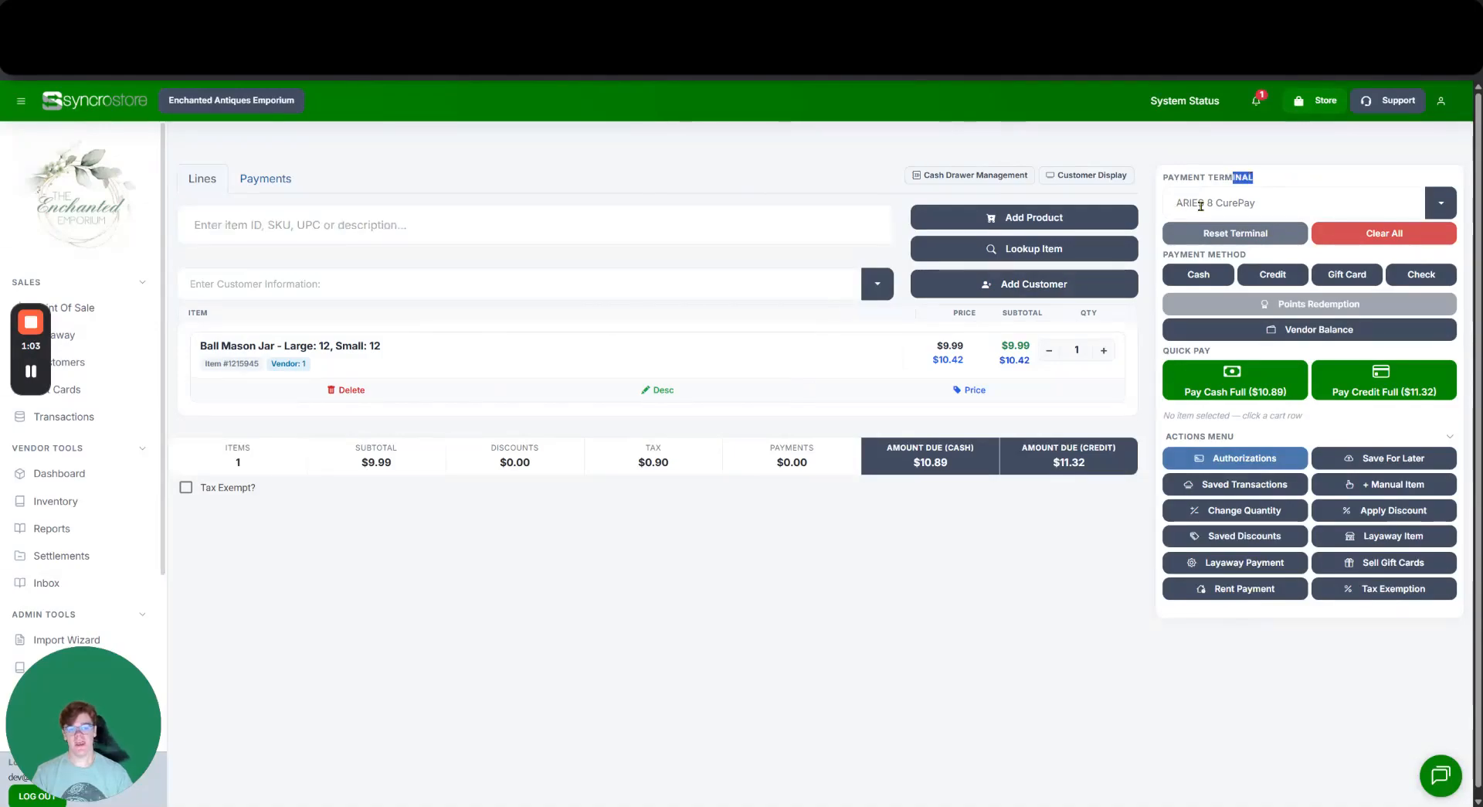
pyautogui.click(1305, 183)
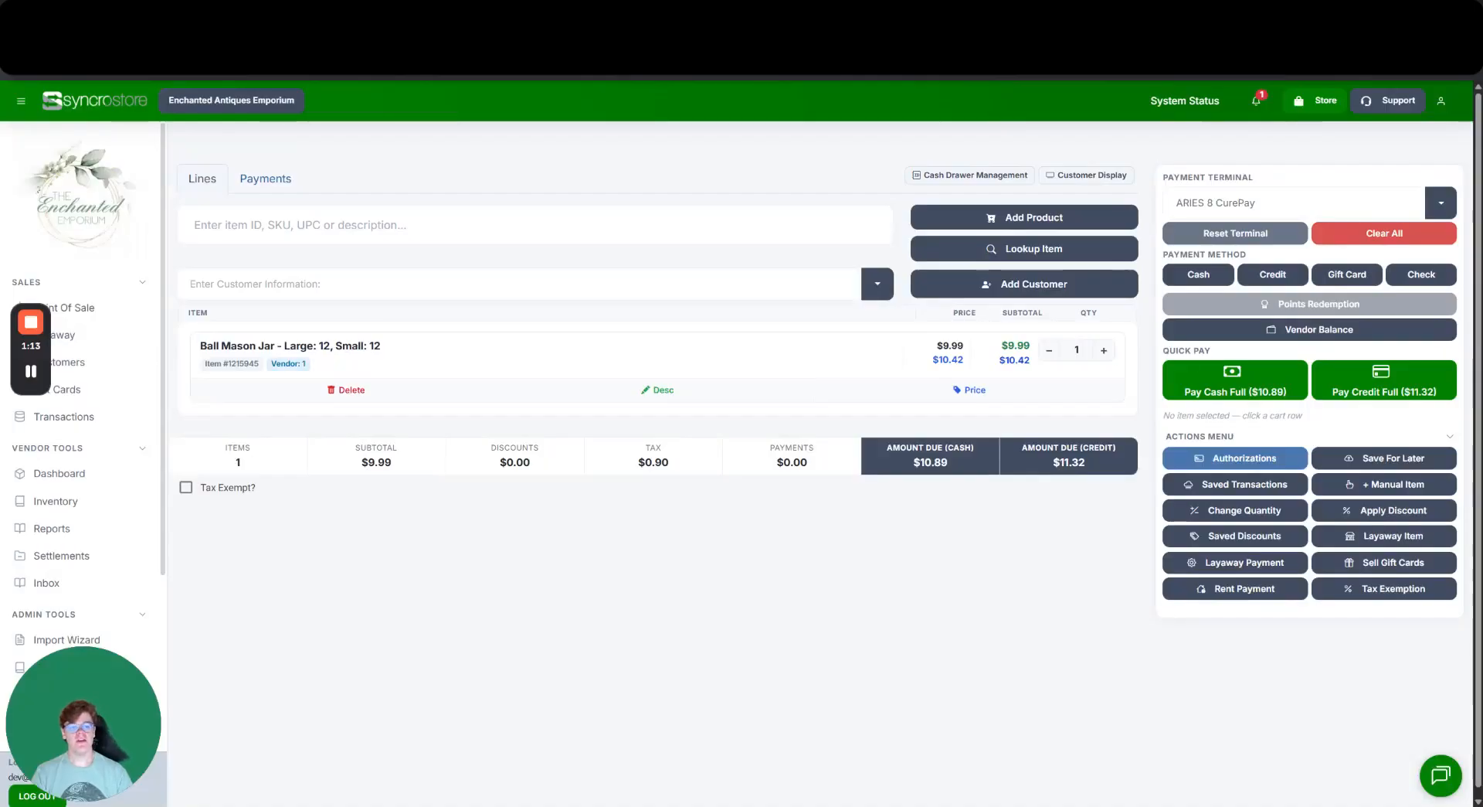
pyautogui.click(947, 177)
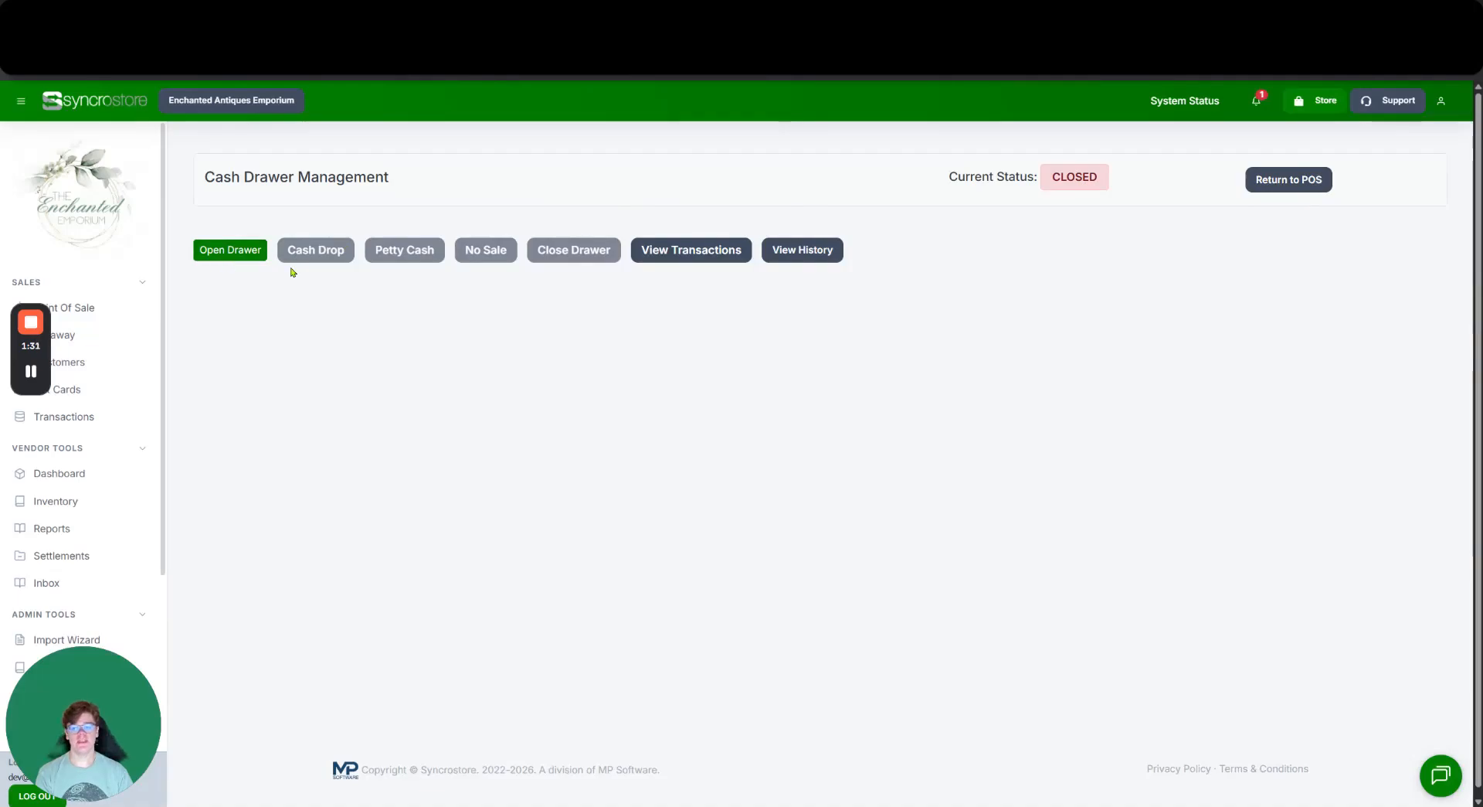
# Start opening the drawer and set the starting count to four $100 bills.
pyautogui.click(240, 254)
pyautogui.scroll(-1, 444, 299)
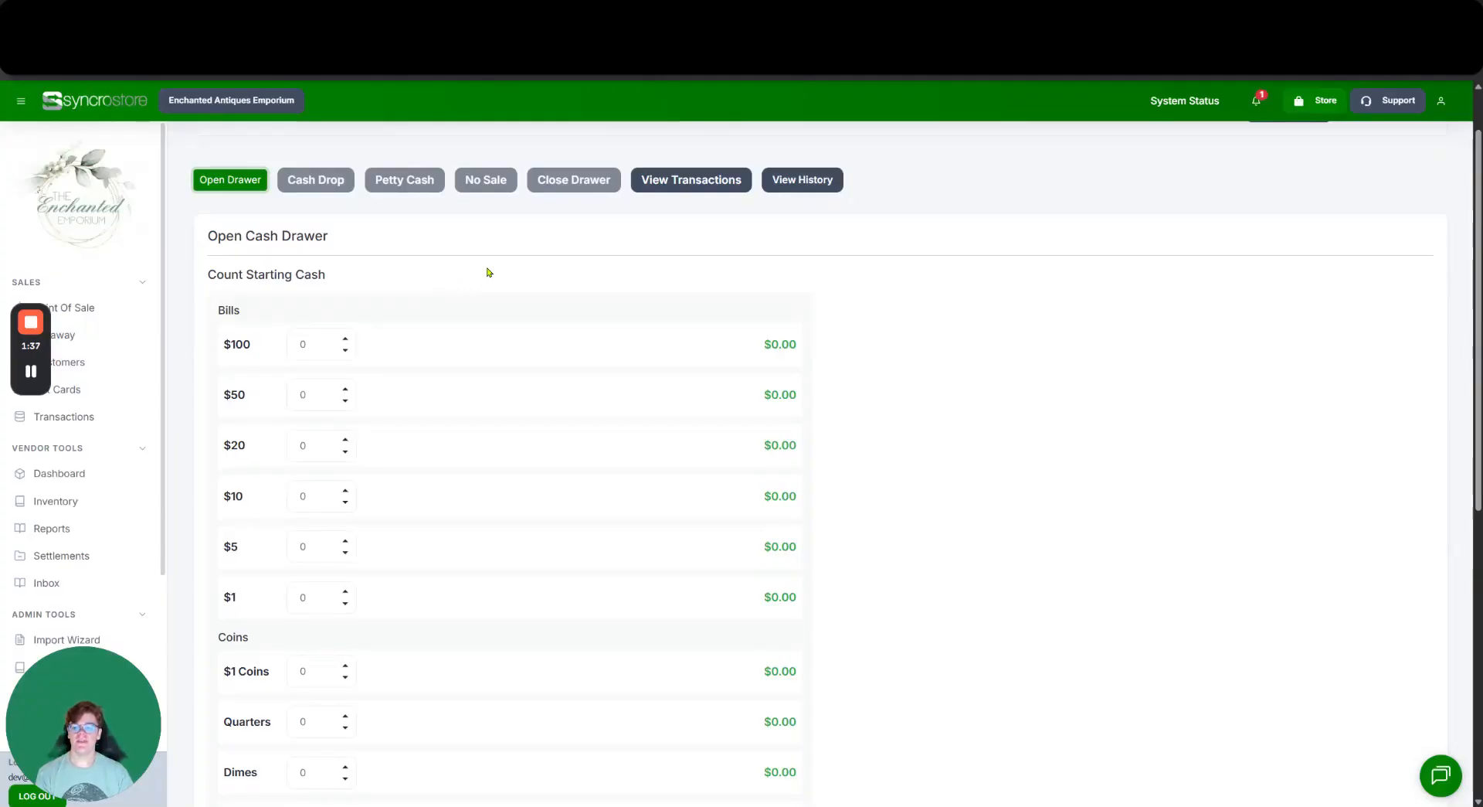
pyautogui.scroll(-1, 506, 288)
pyautogui.scroll(-1, 510, 286)
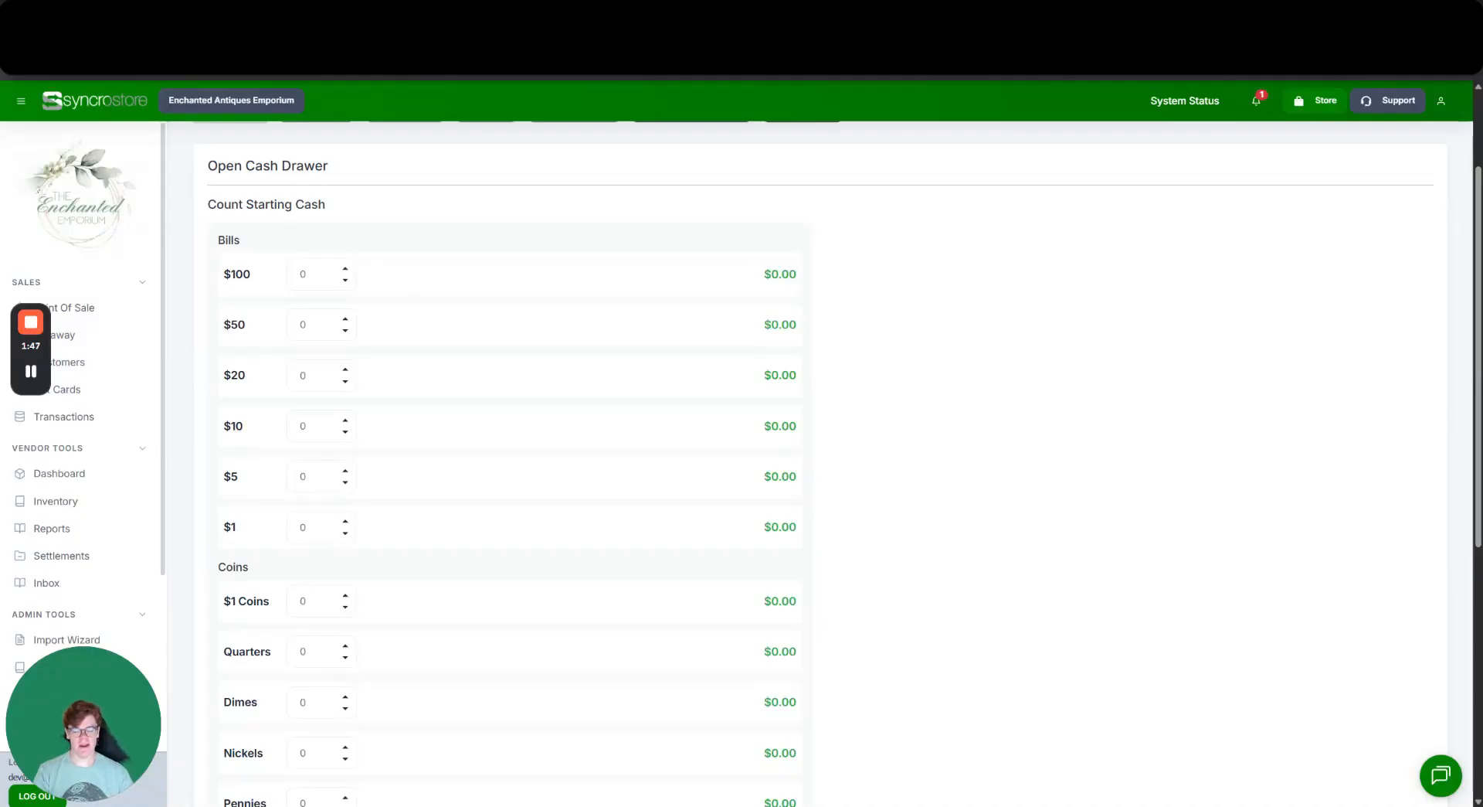
pyautogui.scroll(1, 340, 315)
pyautogui.click(343, 340)
pyautogui.click(342, 340)
pyautogui.click(342, 341)
pyautogui.click(343, 341)
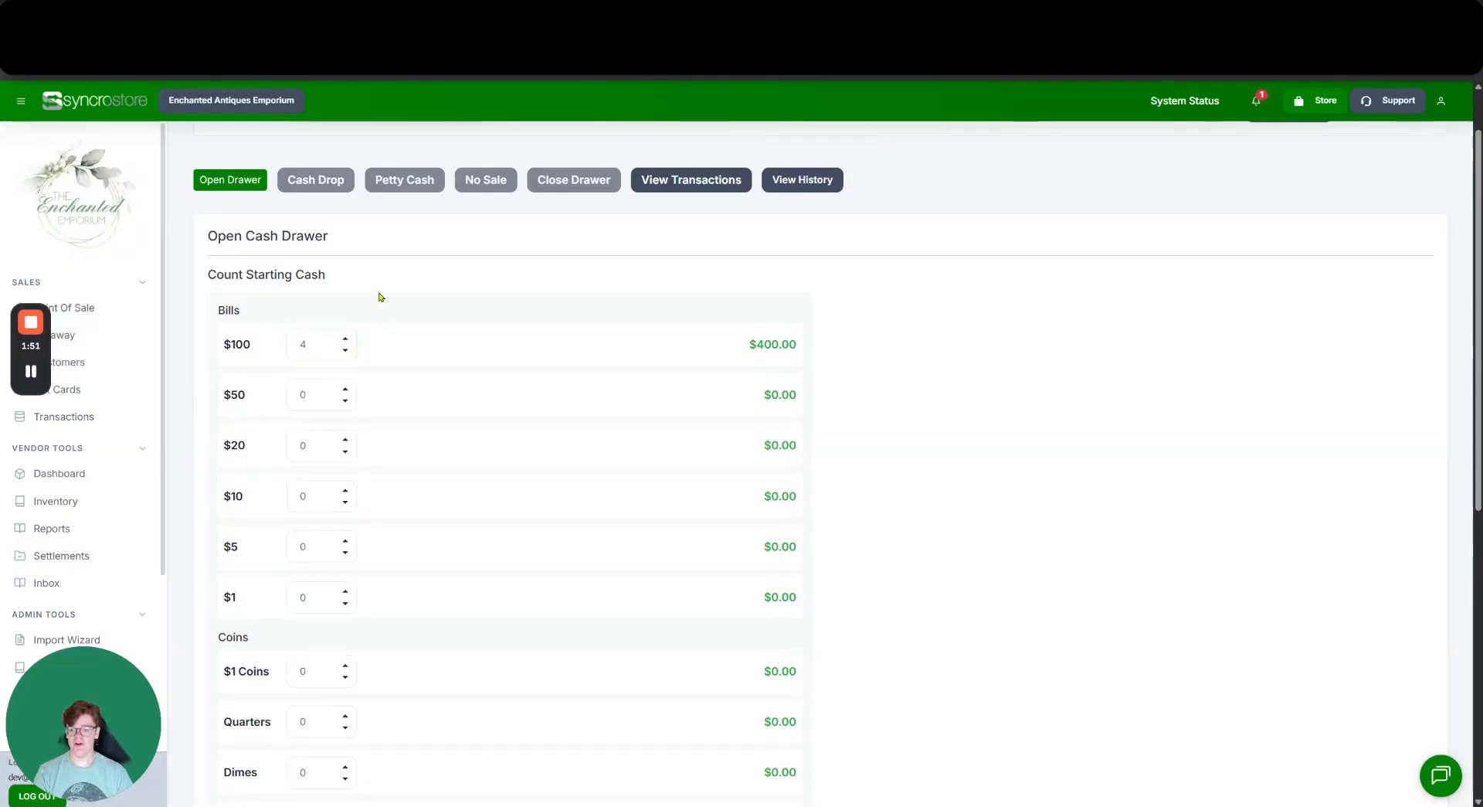
# Add two $20, three $10, three $5 and three $1 bills, and open the drawer with $488.00.
pyautogui.scroll(-2, 378, 298)
pyautogui.click(344, 300)
pyautogui.click(345, 301)
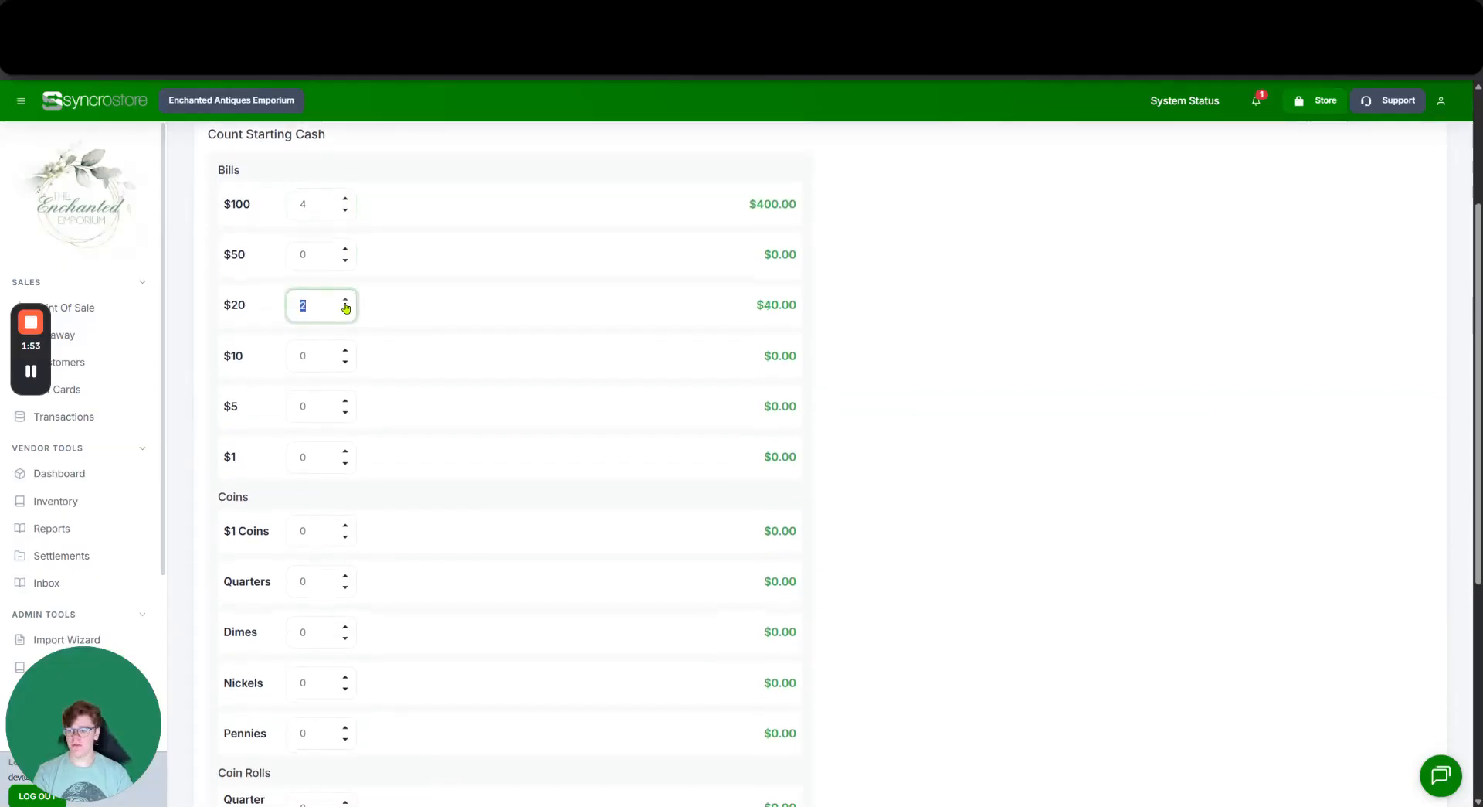
pyautogui.click(345, 351)
pyautogui.click(345, 351)
pyautogui.click(344, 350)
pyautogui.click(344, 401)
pyautogui.click(344, 401)
pyautogui.click(344, 401)
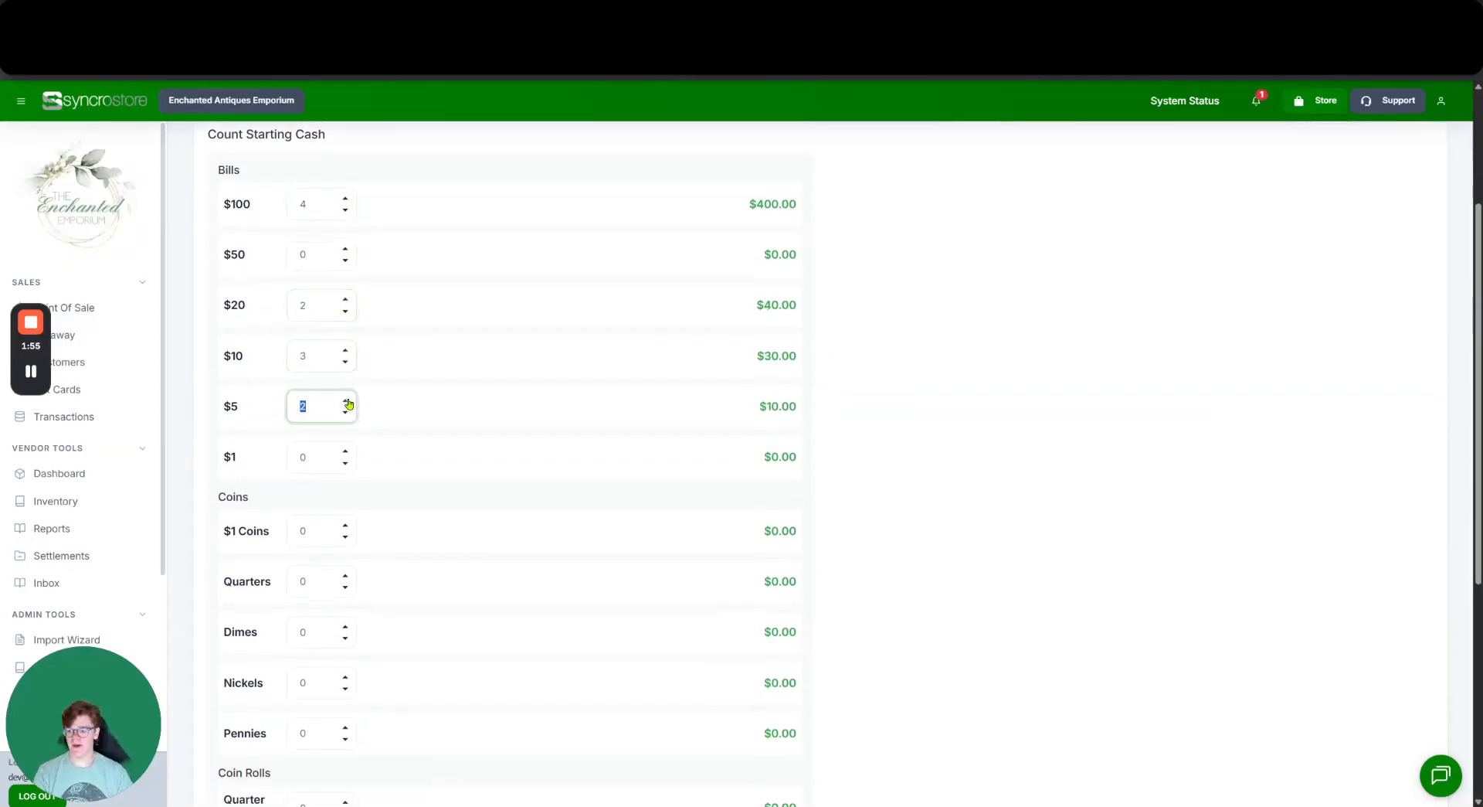
pyautogui.click(344, 451)
pyautogui.click(344, 451)
pyautogui.click(345, 452)
pyautogui.scroll(-4, 378, 432)
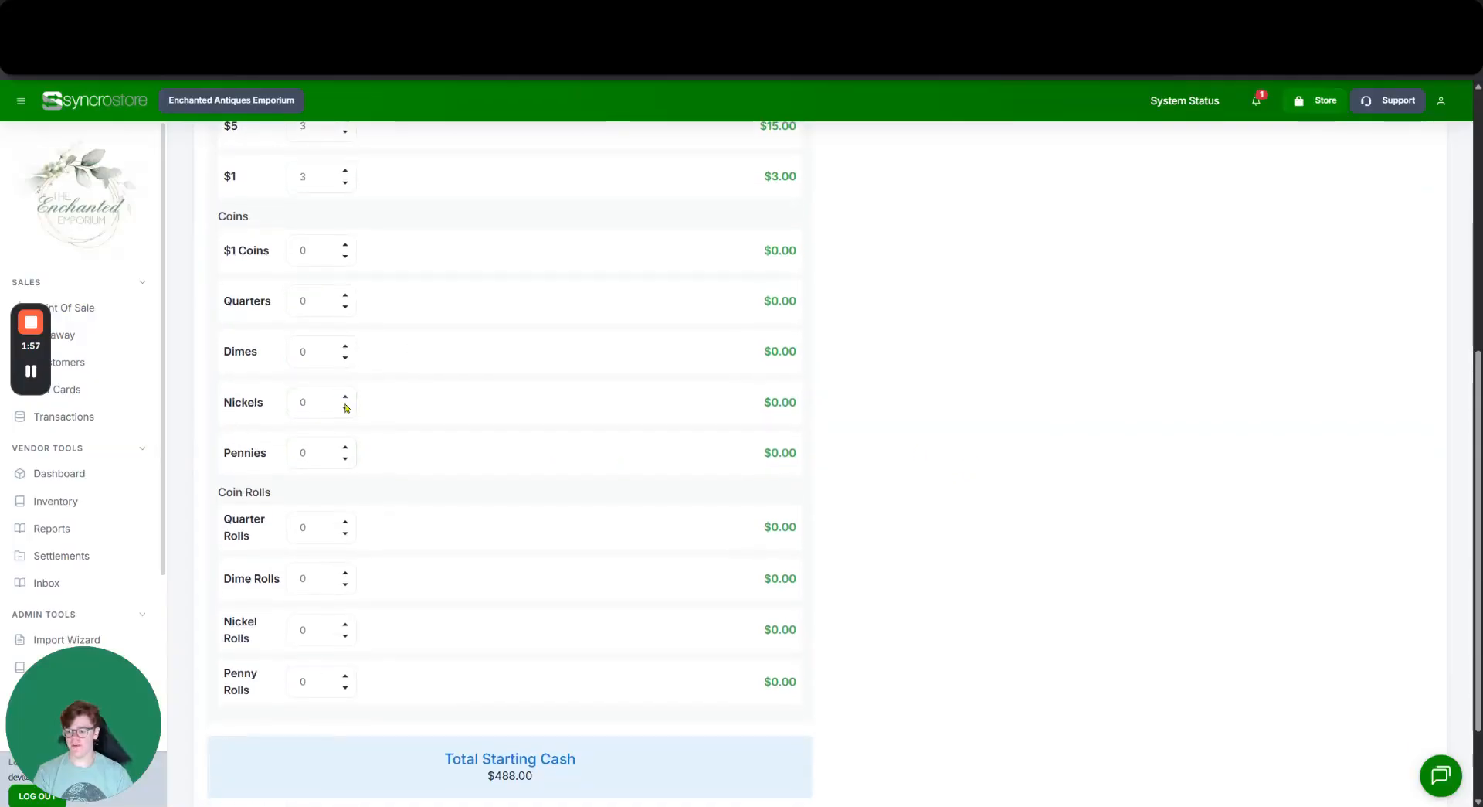
pyautogui.scroll(-2, 410, 409)
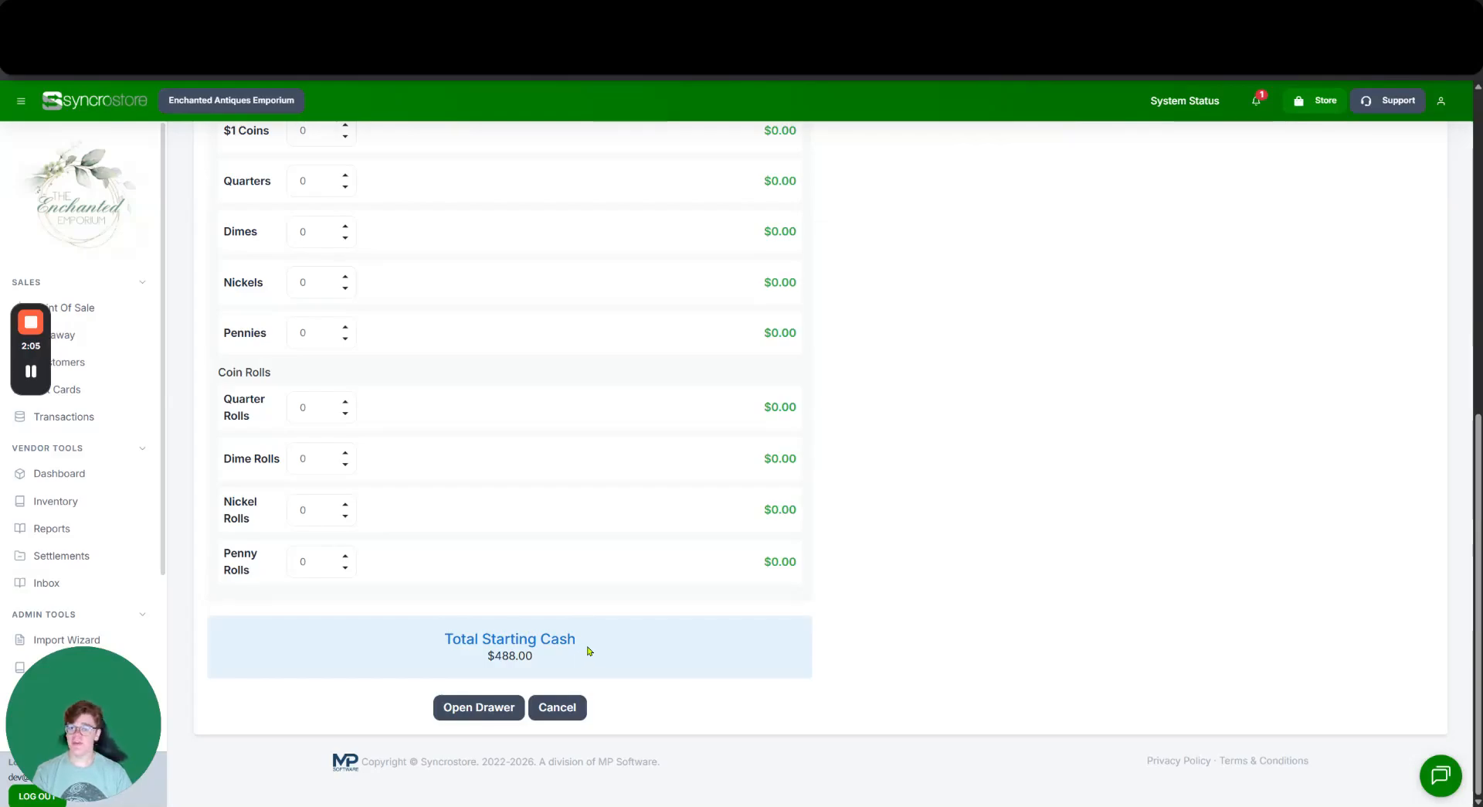
pyautogui.click(473, 707)
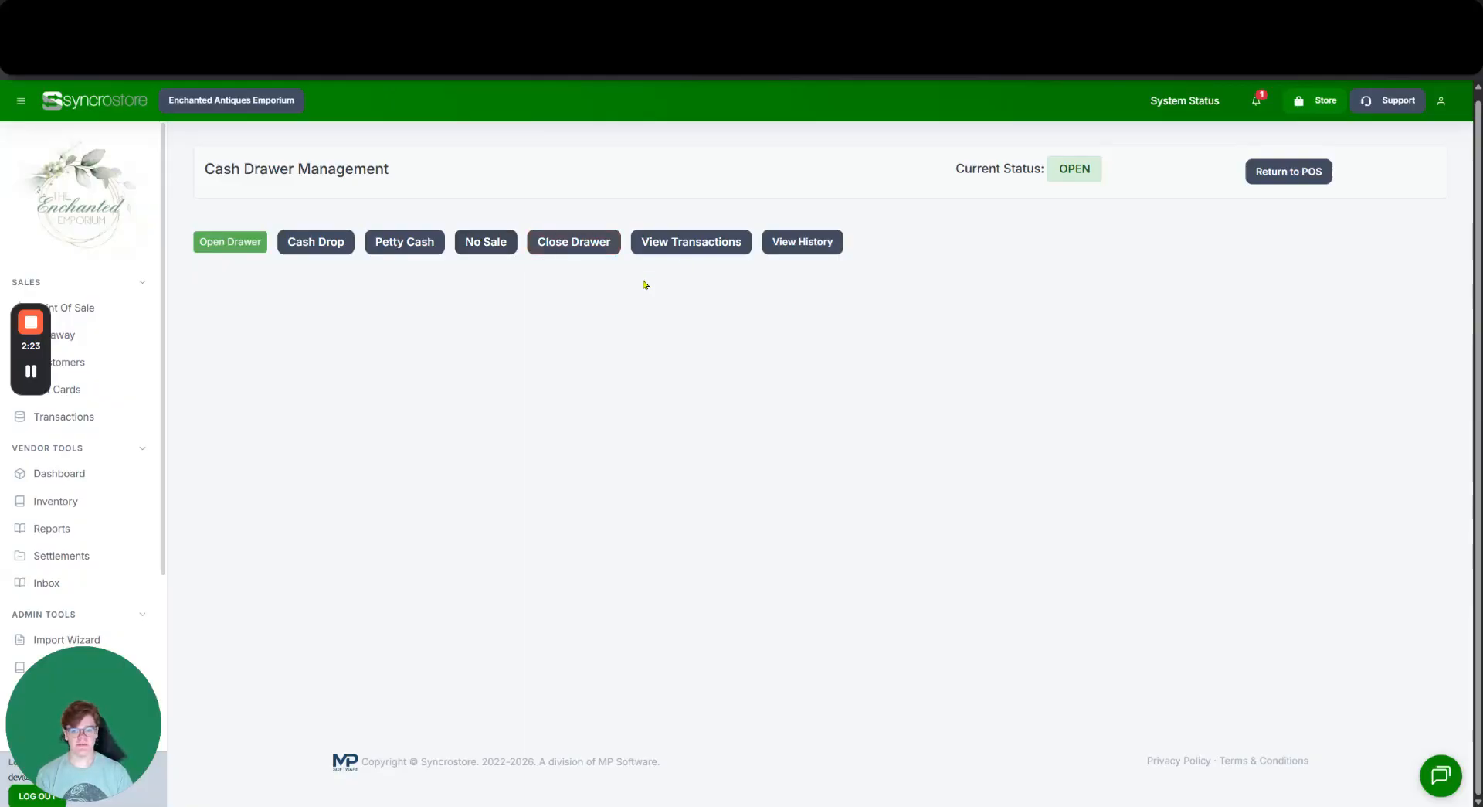
# Review the open drawer's empty transactions and history, then look over the Cash Drop and Petty Cash forms.
pyautogui.click(666, 244)
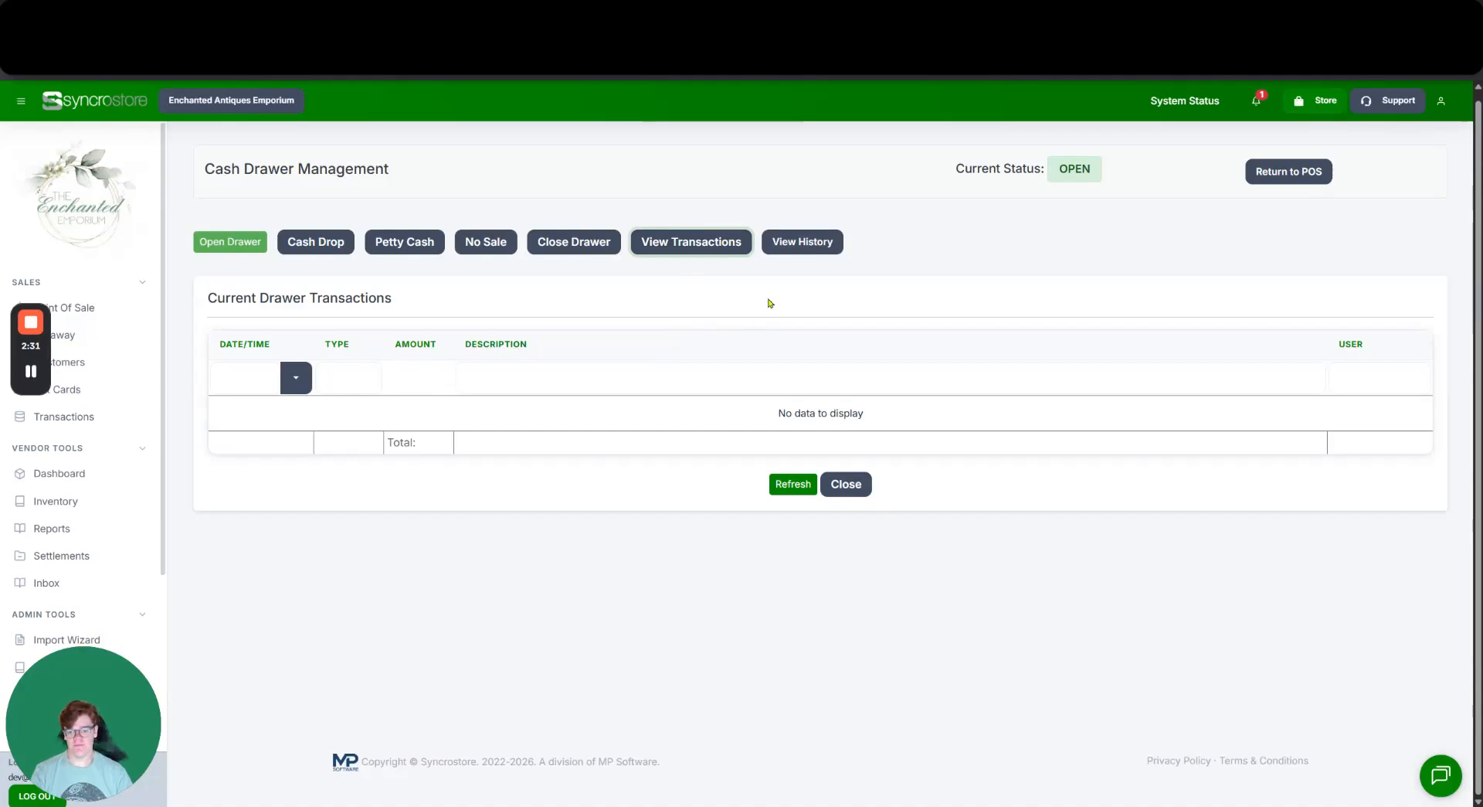
pyautogui.click(815, 244)
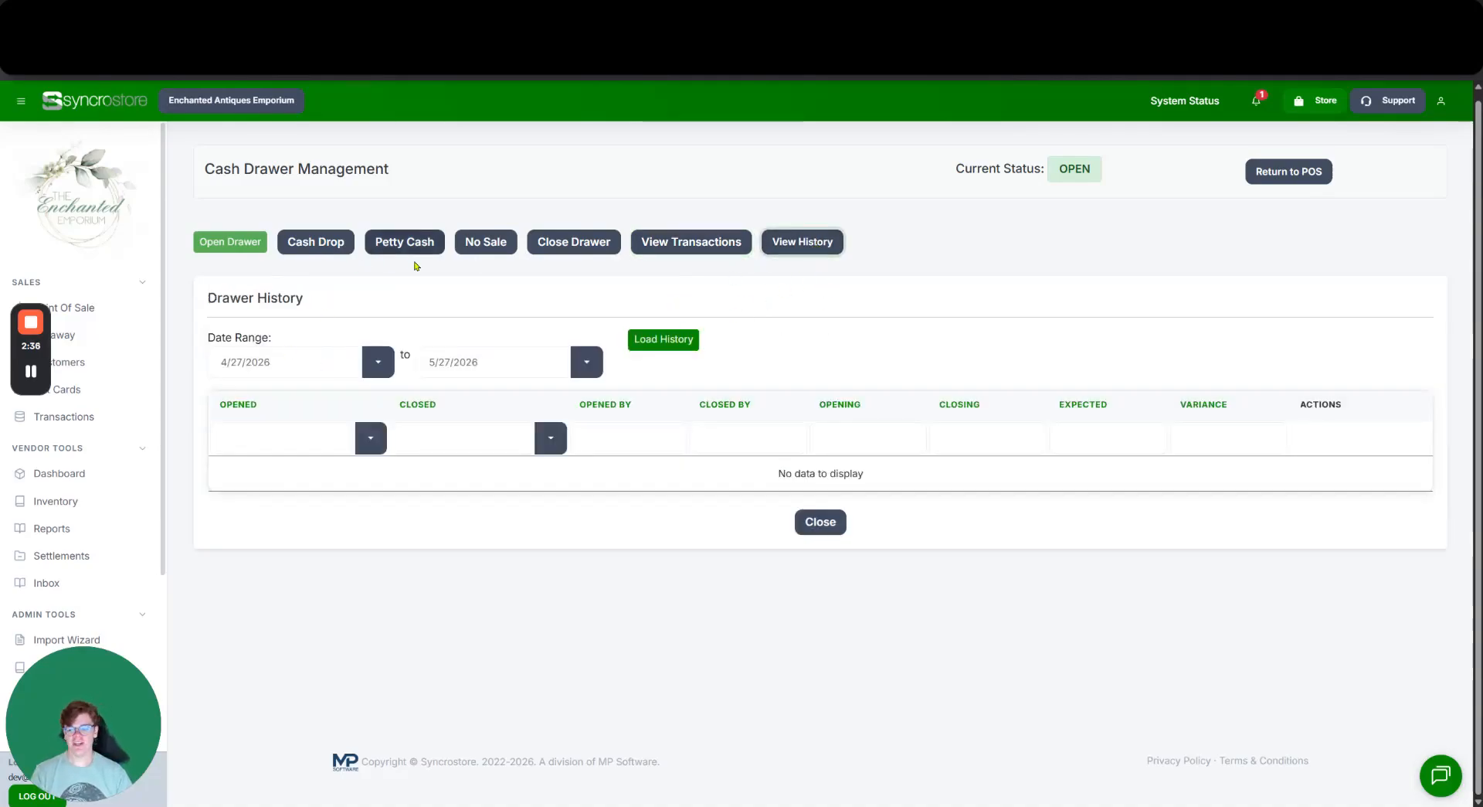
pyautogui.click(302, 242)
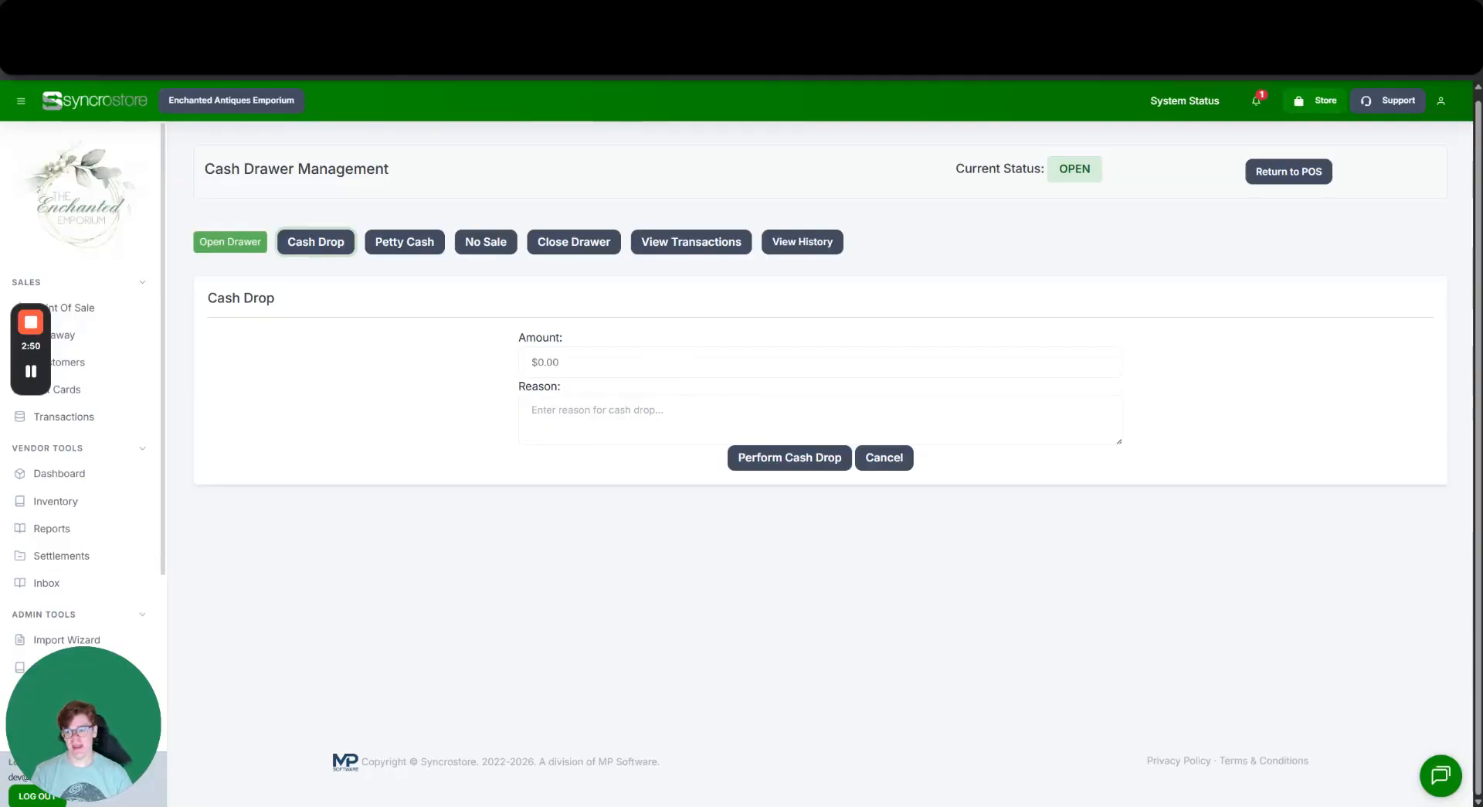
pyautogui.click(414, 243)
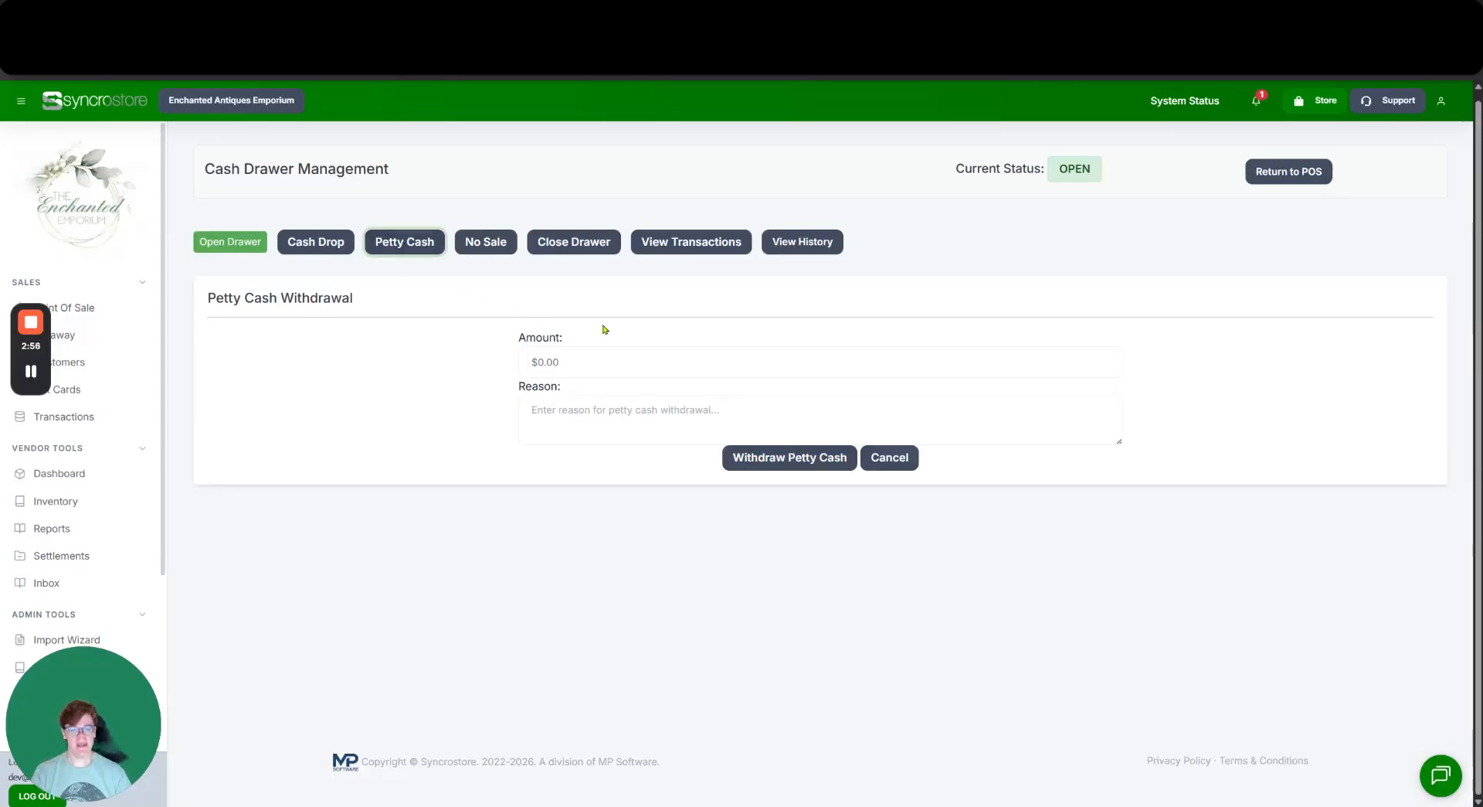
pyautogui.scroll(-2, 154, 291)
pyautogui.scroll(1, 758, 397)
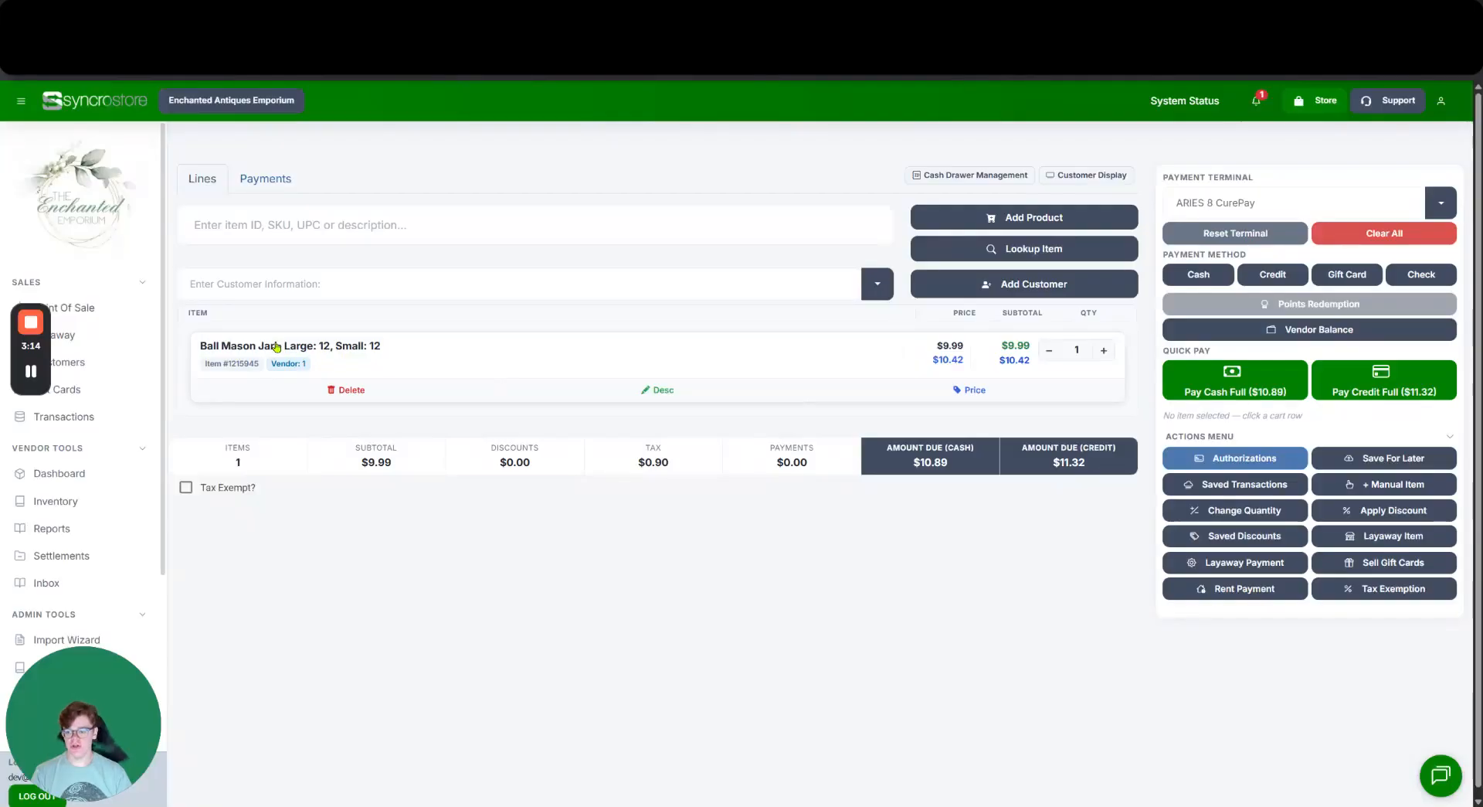
# Check the sale's payments and the $9.99 Ball Mason Jar item line, then begin entering customer information.
pyautogui.click(268, 180)
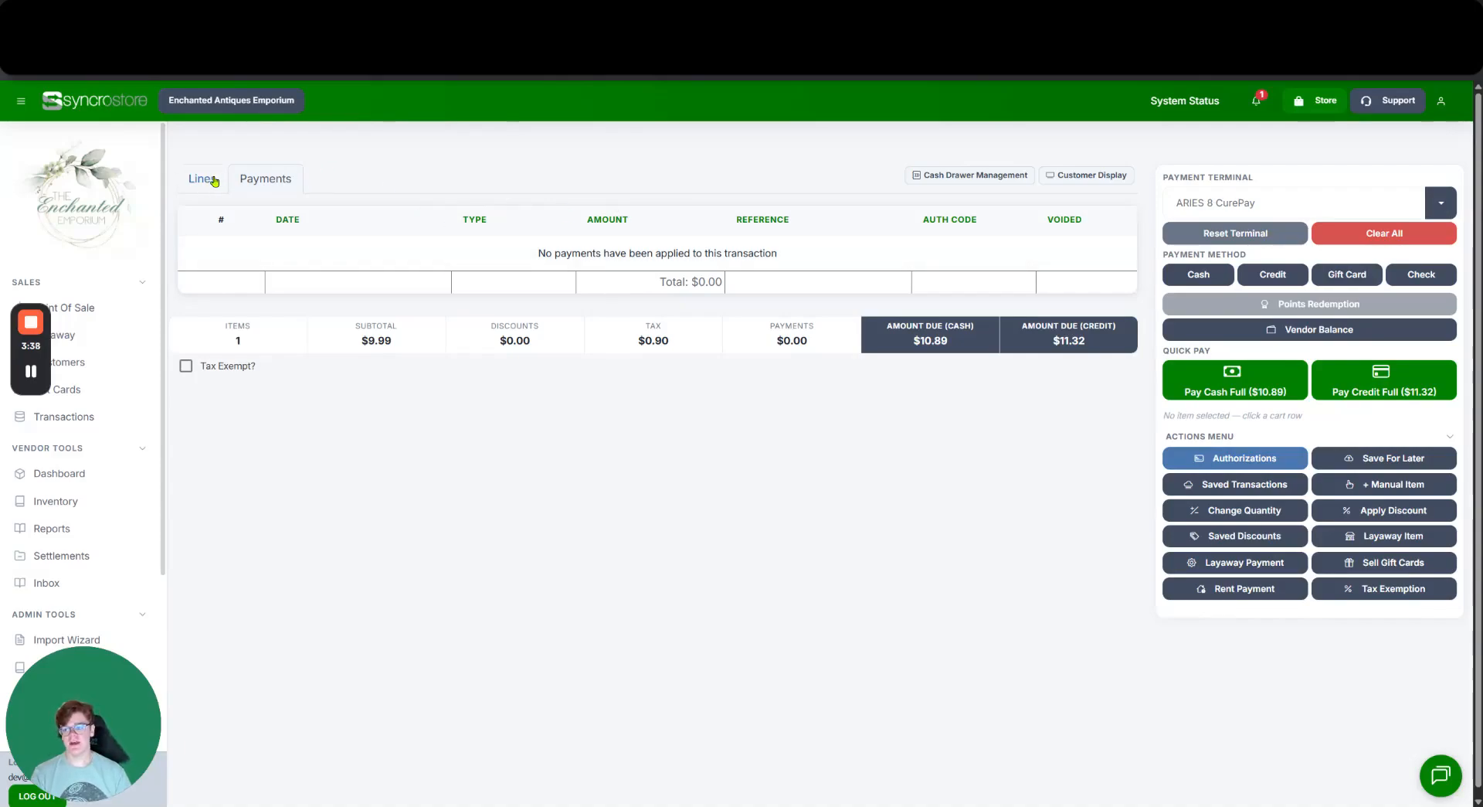
pyautogui.click(210, 180)
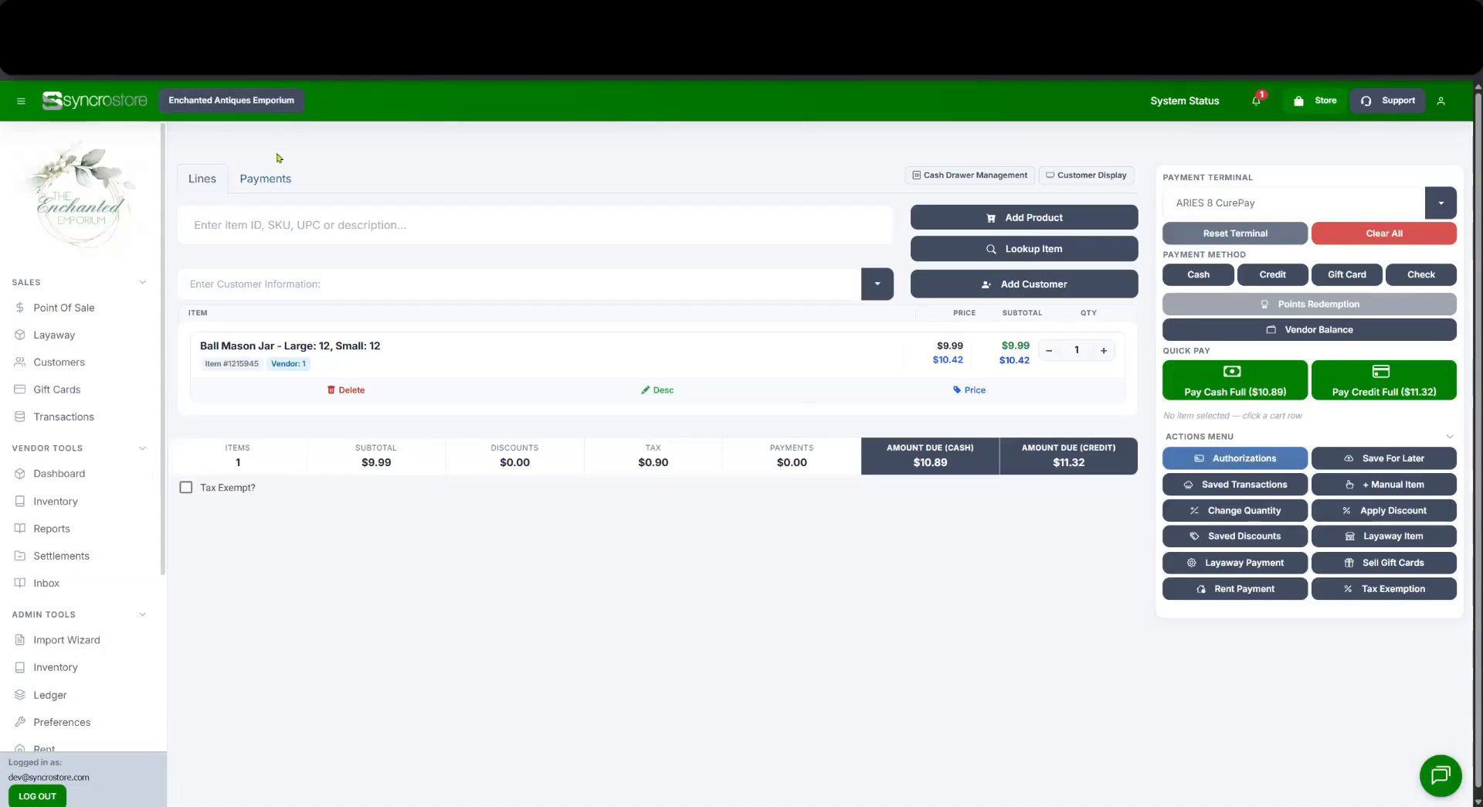
pyautogui.click(357, 287)
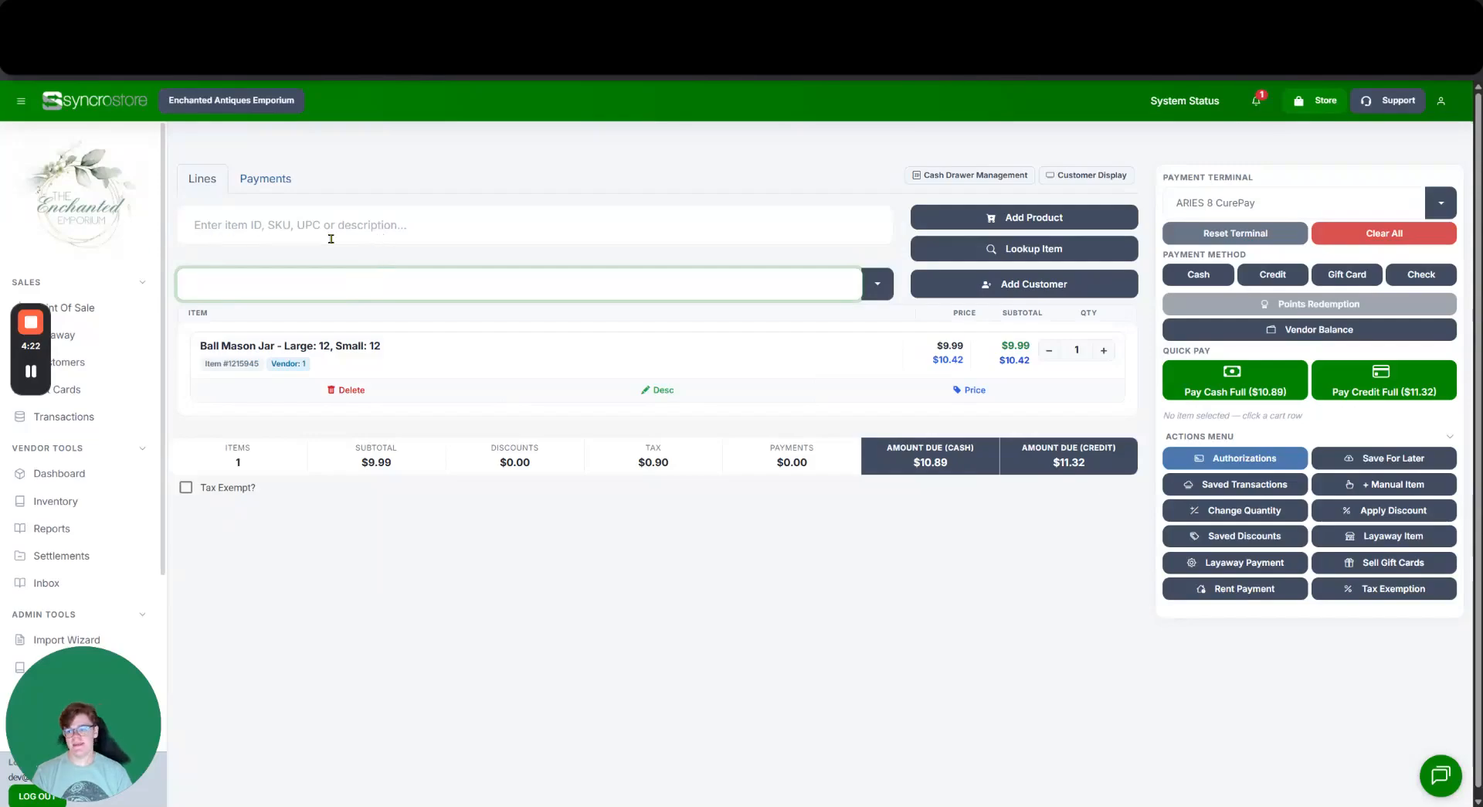
# Search the inventory for 'Ball Mas' to list the three $9.99 Ball Mason Jar items.
pyautogui.click(399, 226)
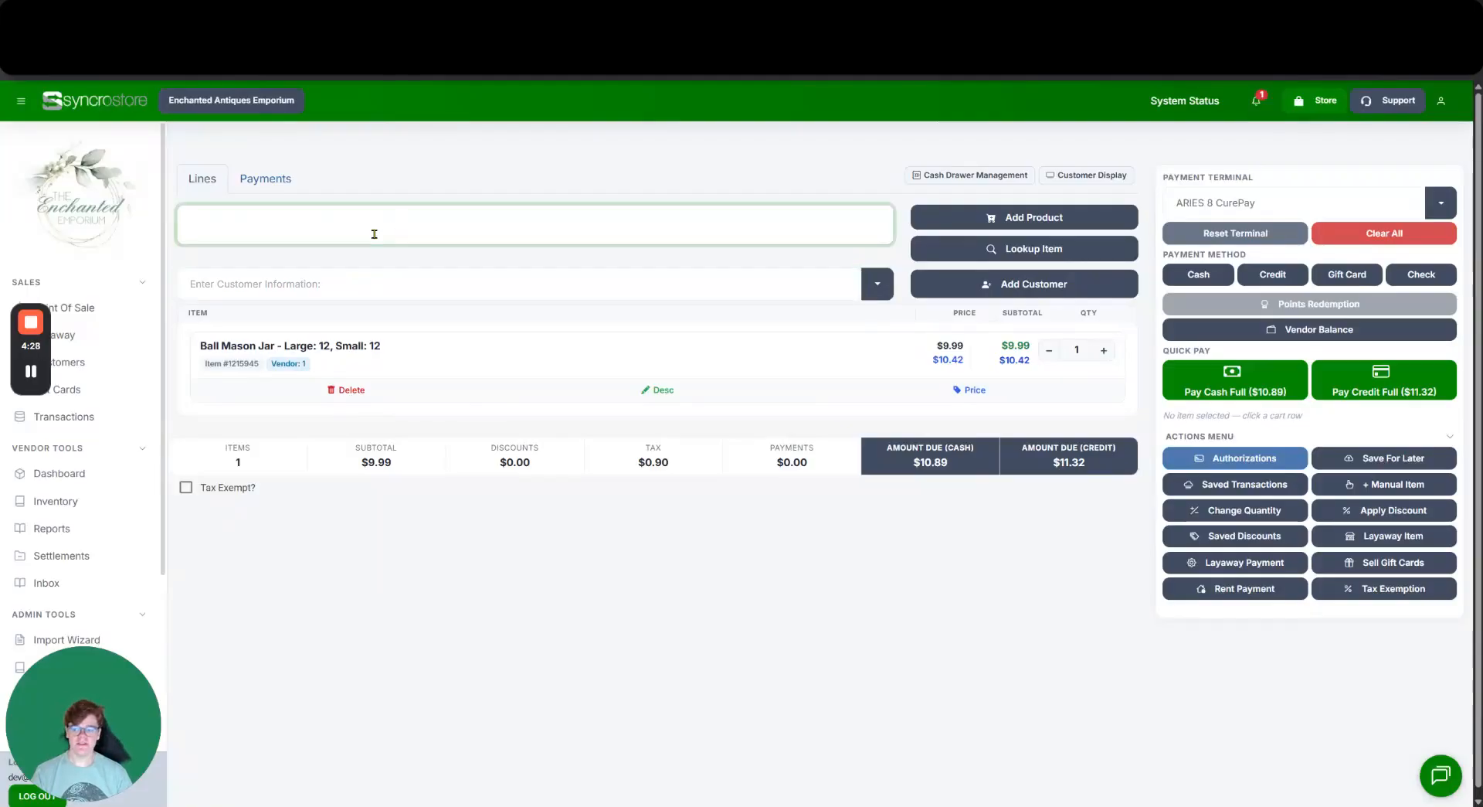
pyautogui.write('Ball Mason jar')
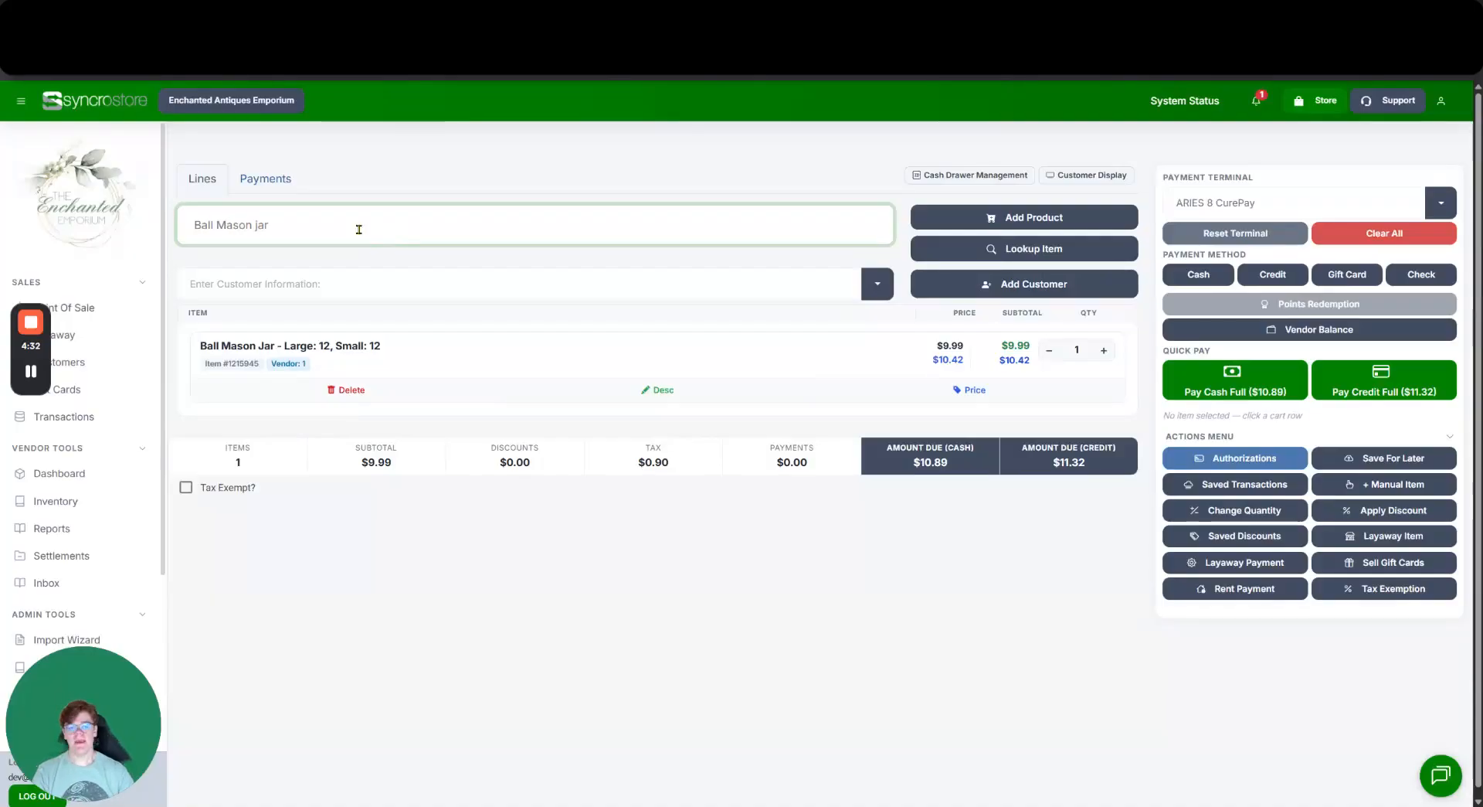
pyautogui.click(927, 249)
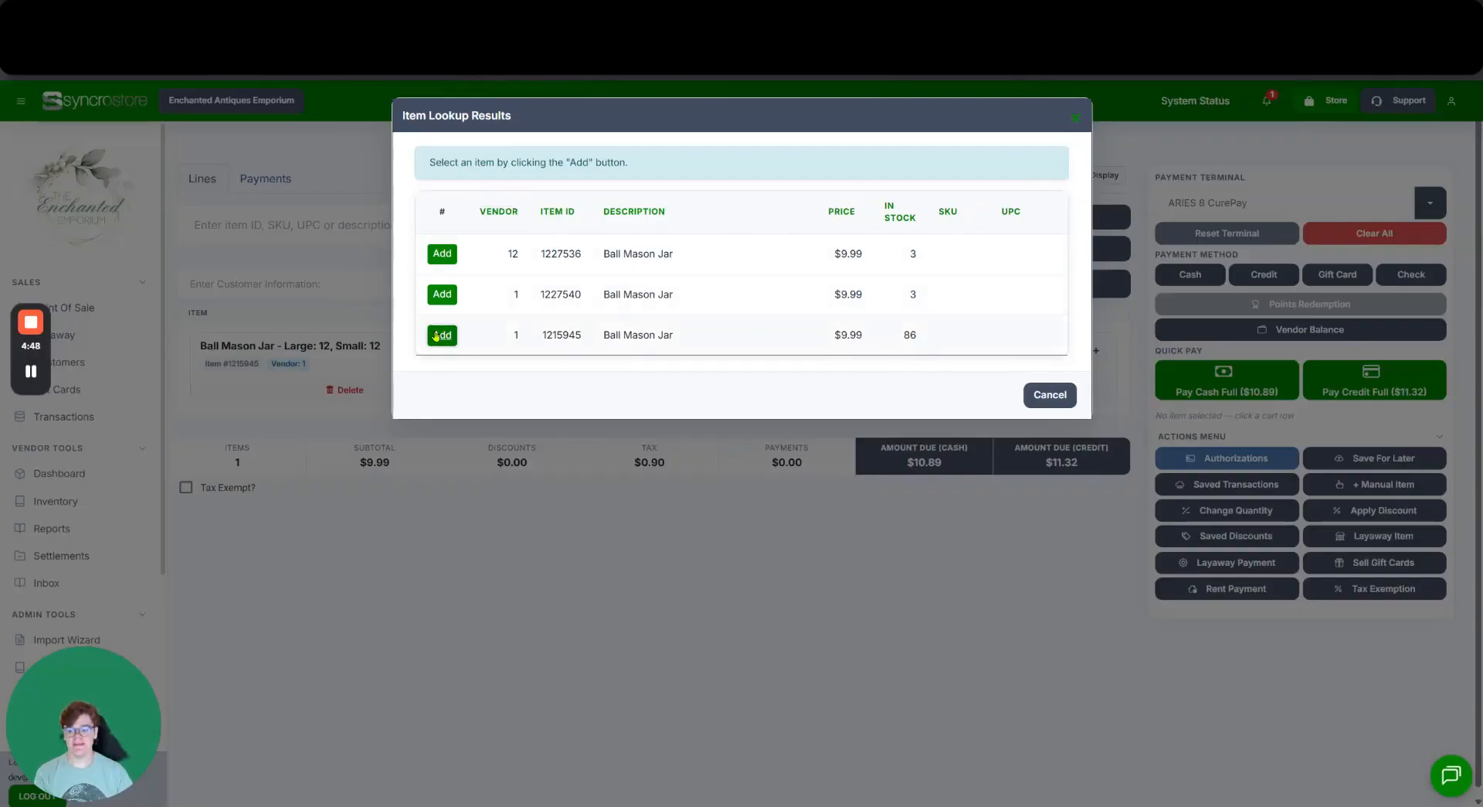
# Add item 1215945 in the Large 12/Small 14 variant, select its cart line, and open Saved Discounts.
pyautogui.click(442, 334)
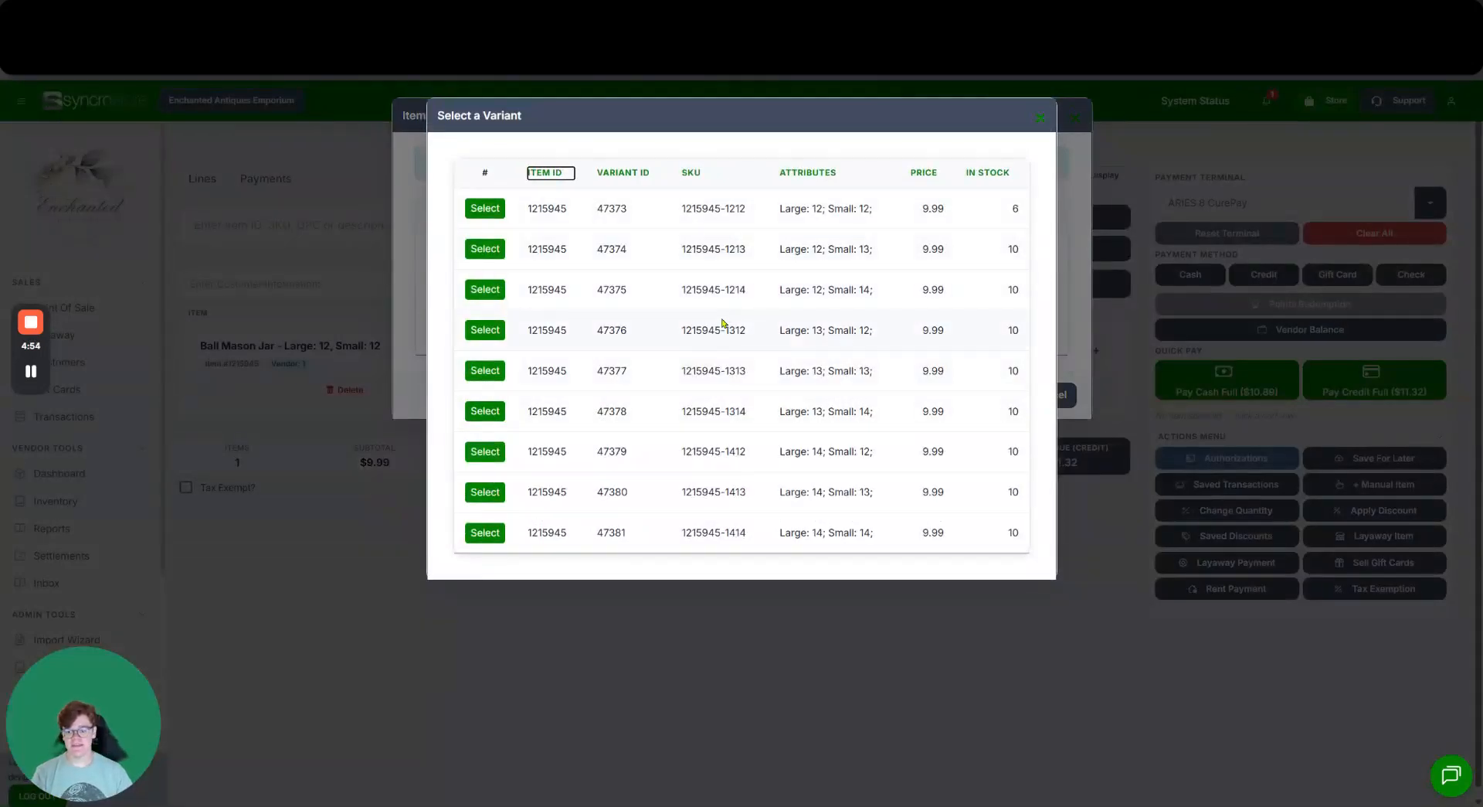
pyautogui.click(485, 289)
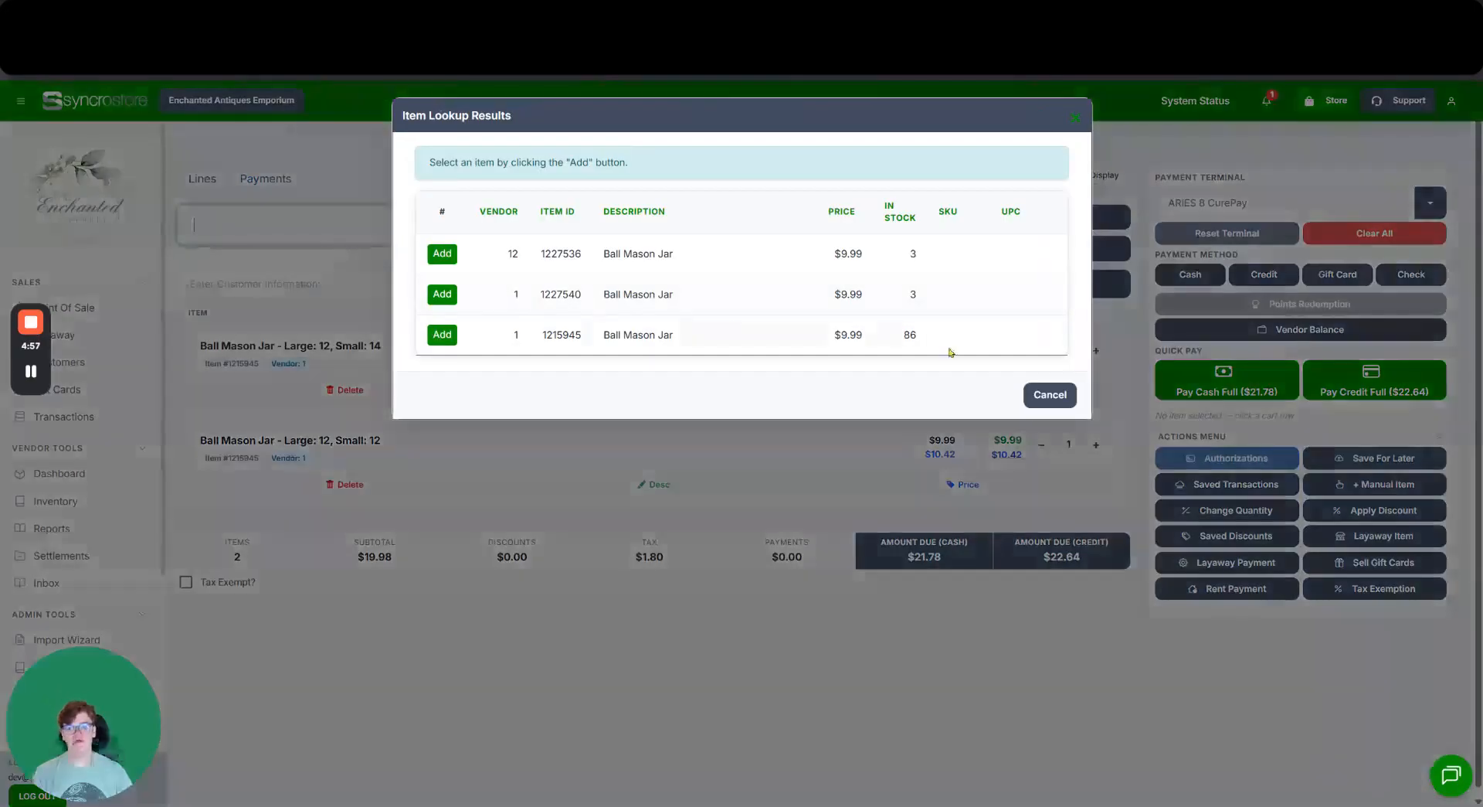
pyautogui.click(1050, 395)
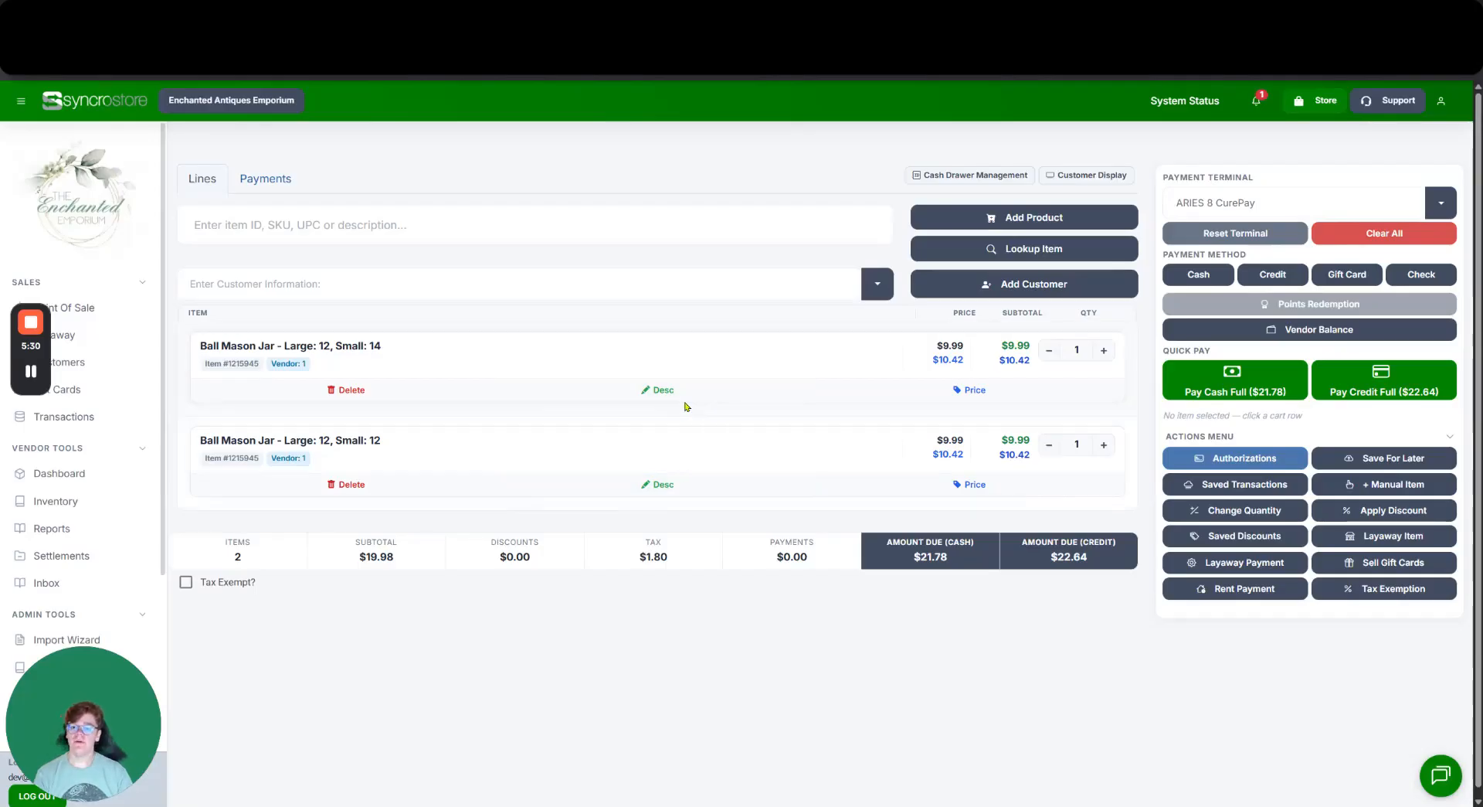
pyautogui.click(759, 363)
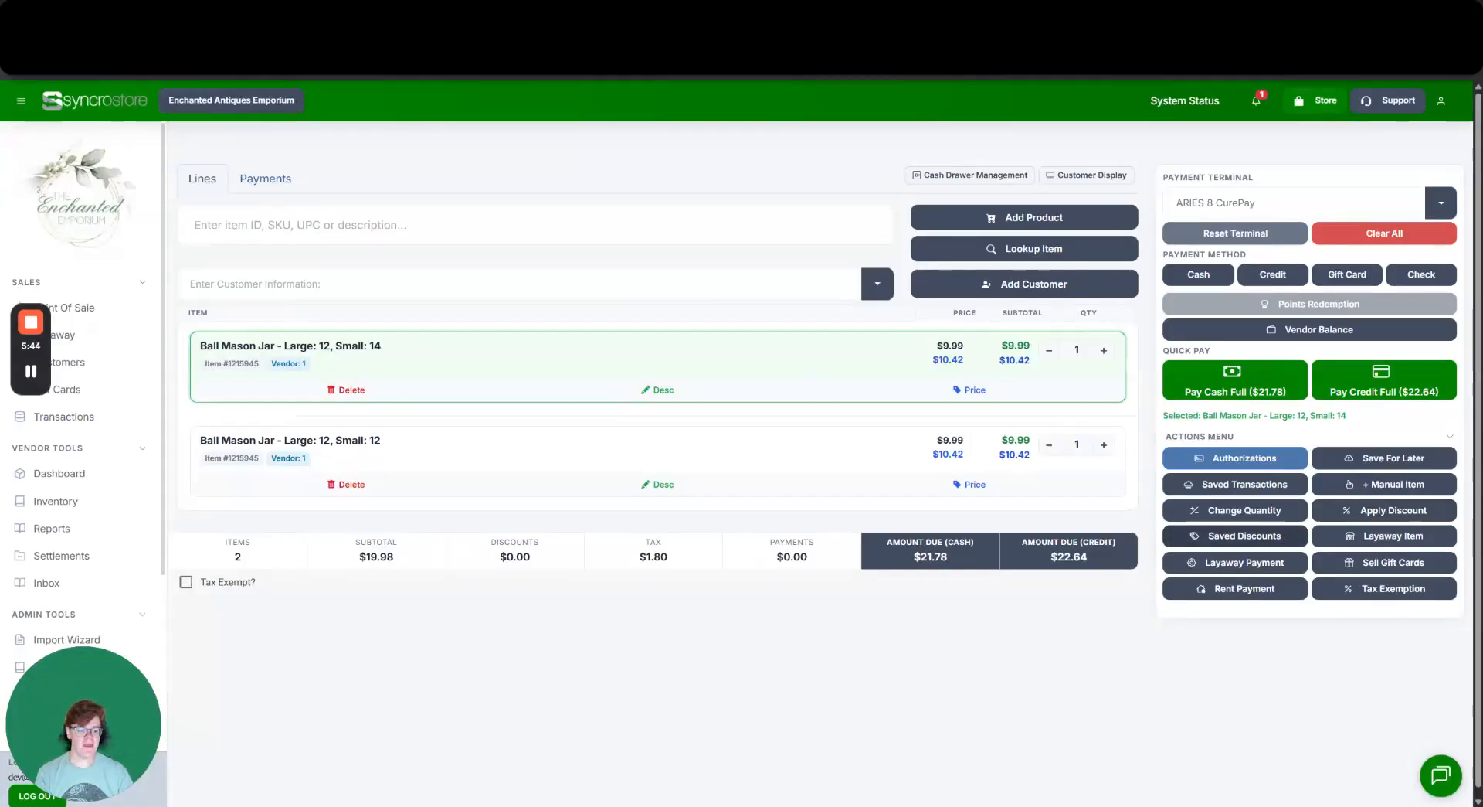
pyautogui.click(1267, 535)
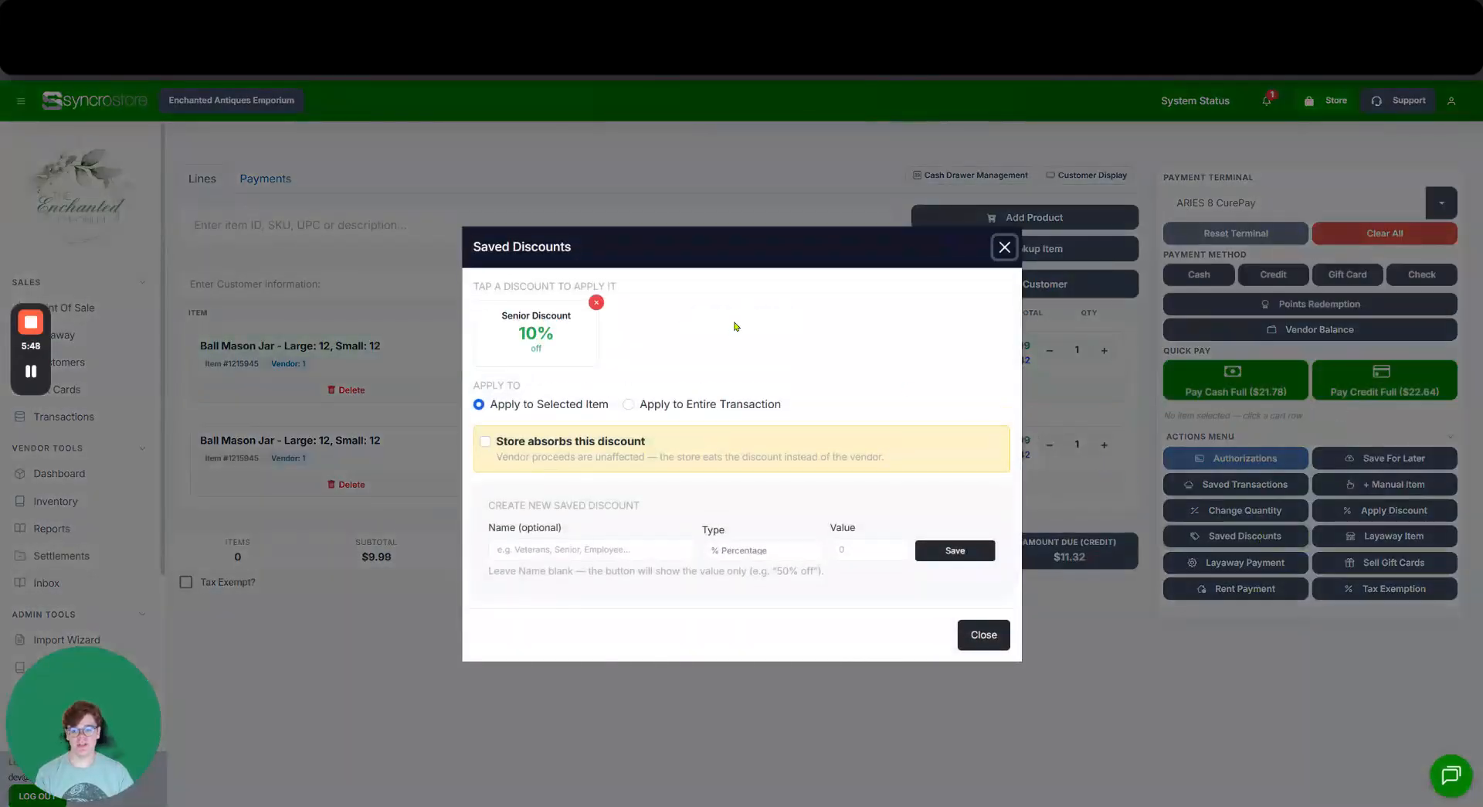
# Apply the 10% Senior Discount to the Small 14 jar, dropping it to $8.99.
pyautogui.click(561, 340)
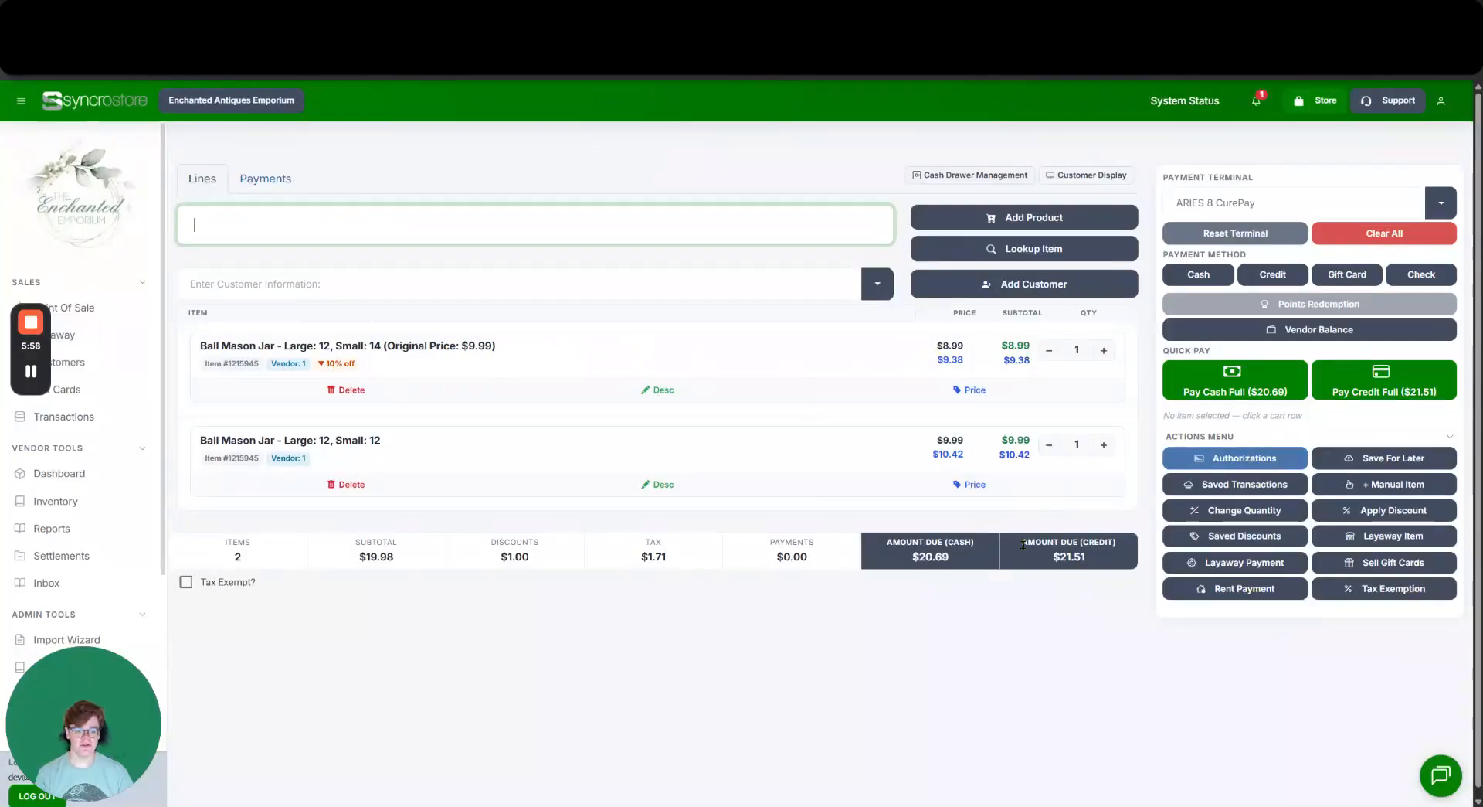
pyautogui.click(791, 460)
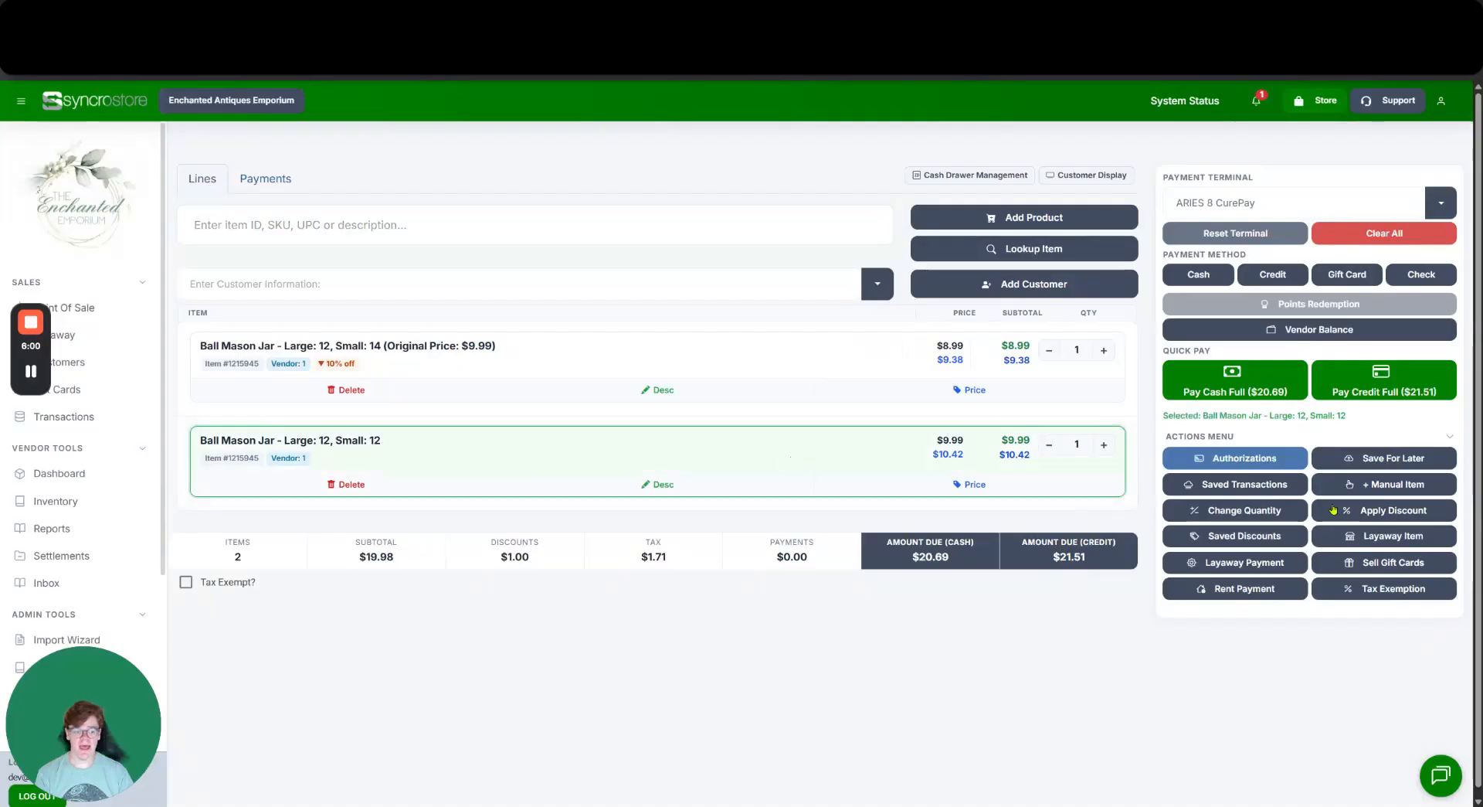
pyautogui.click(1393, 510)
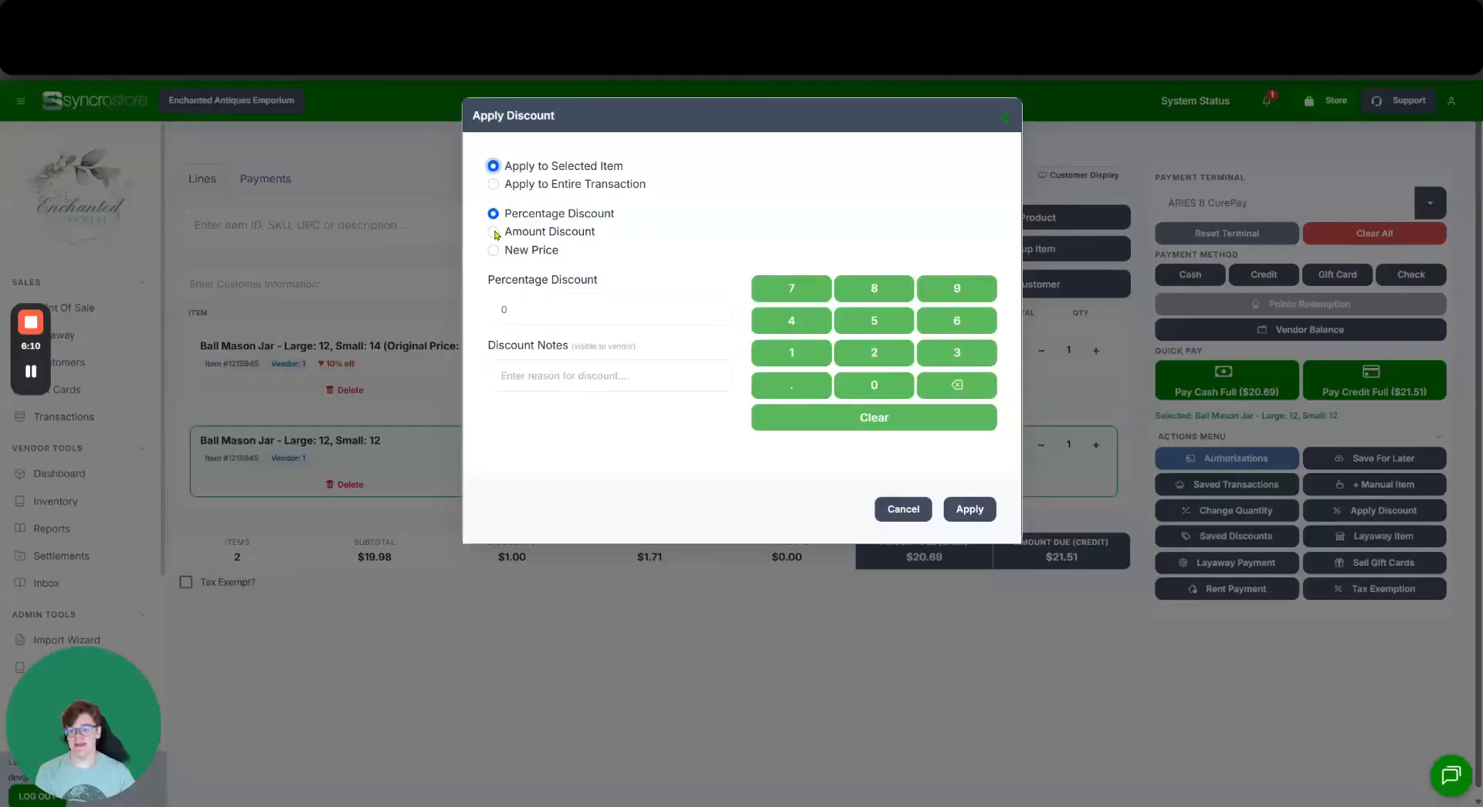
pyautogui.click(551, 233)
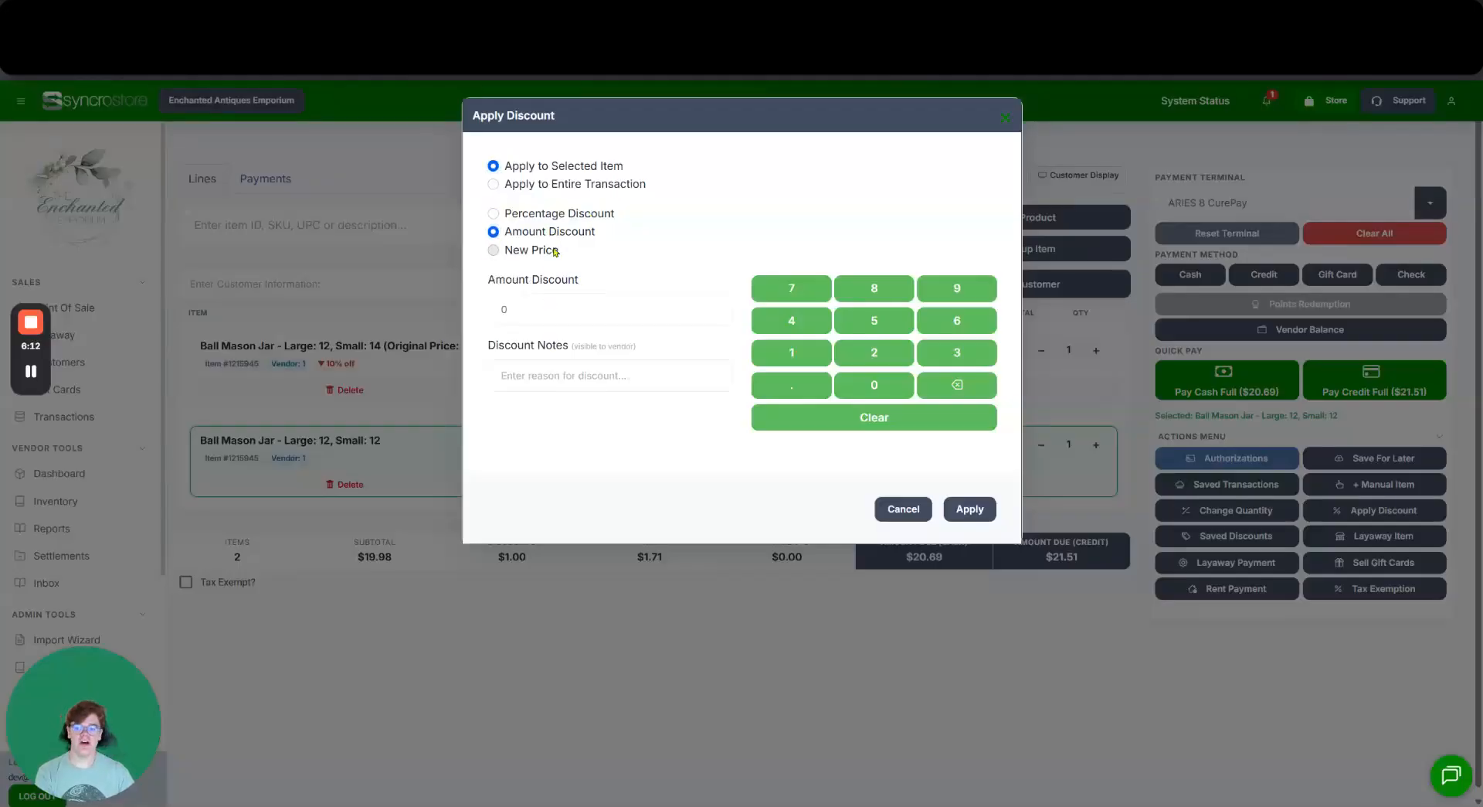
pyautogui.click(554, 250)
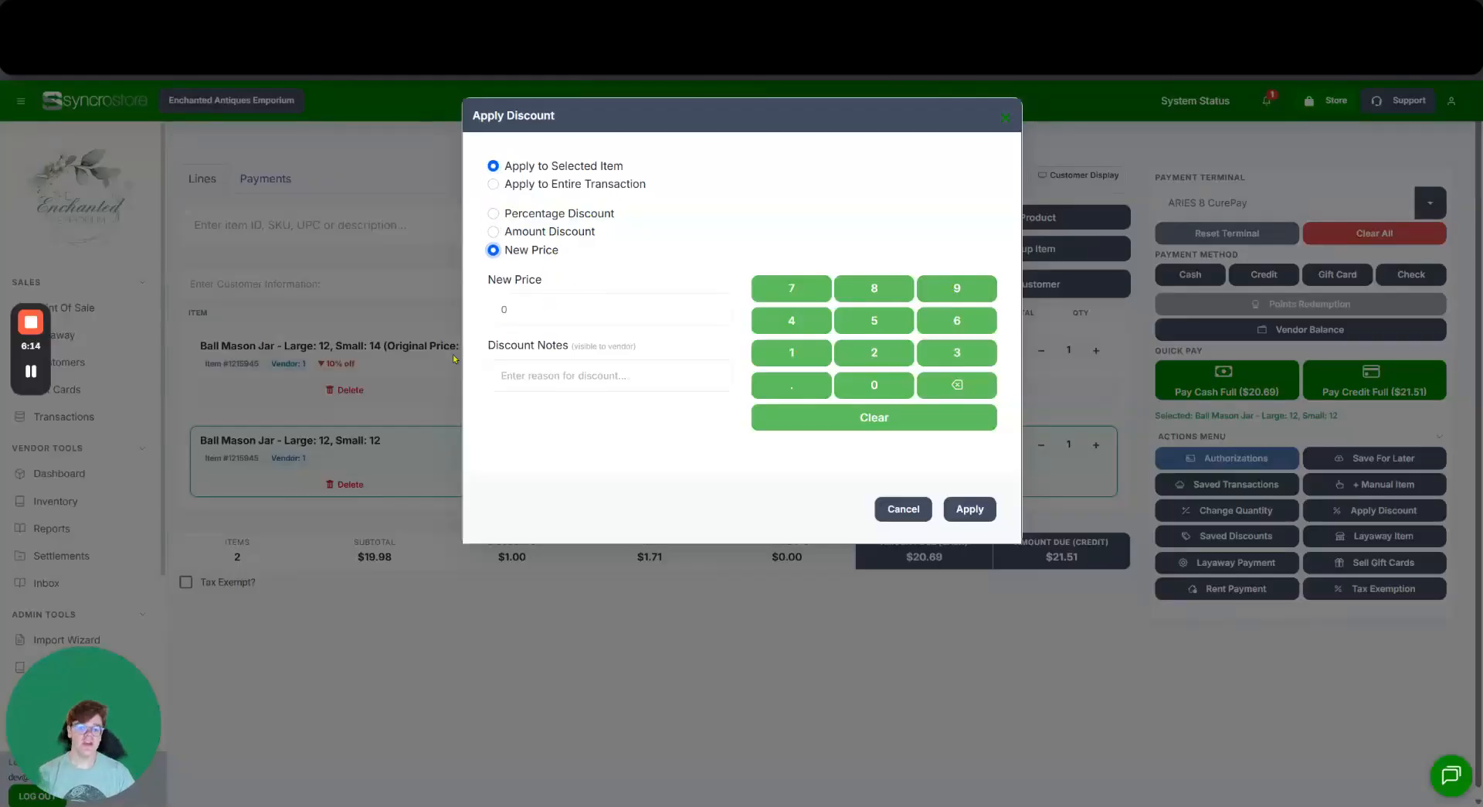
pyautogui.moveTo(488, 344); pyautogui.dragTo(571, 347)
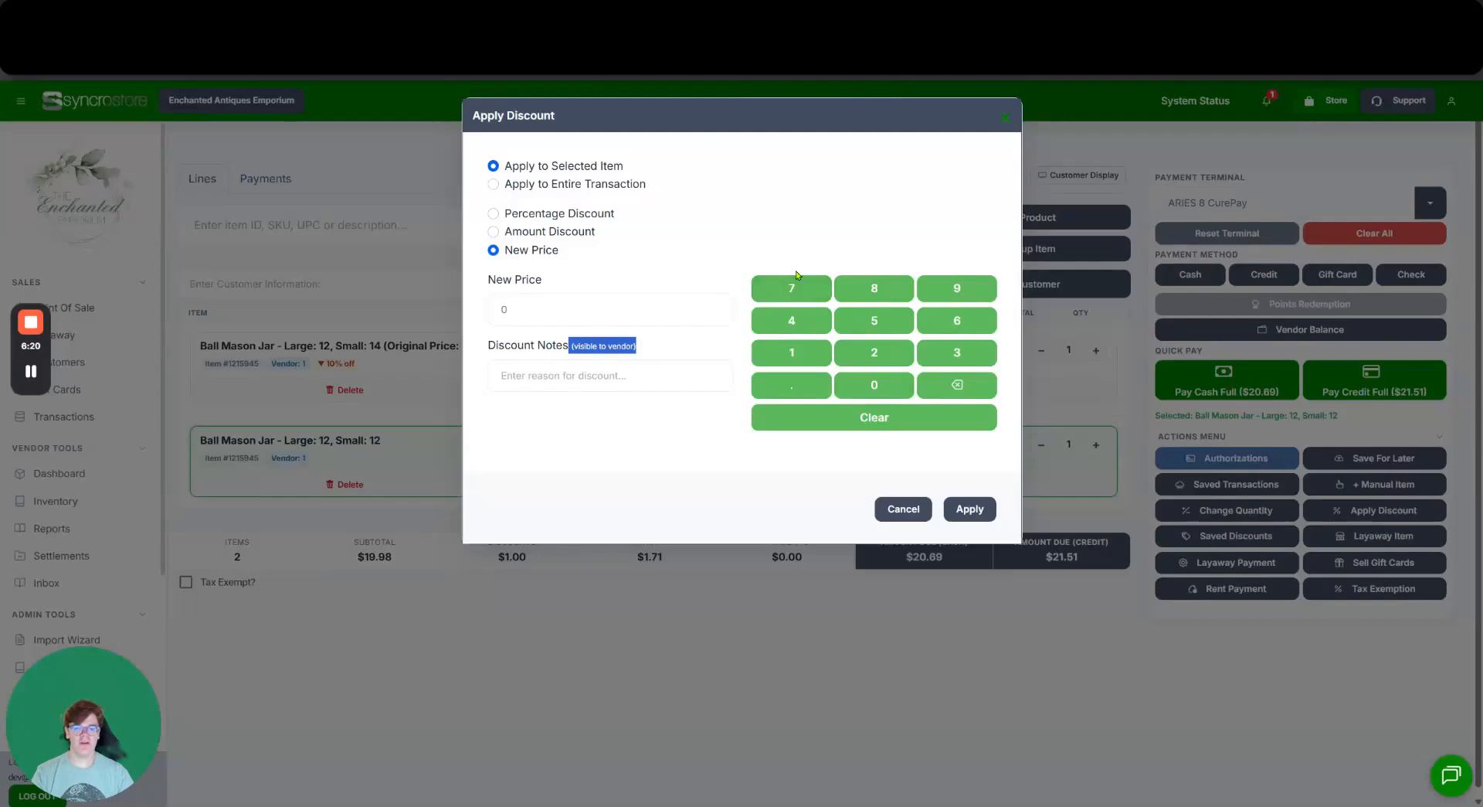
pyautogui.click(1007, 119)
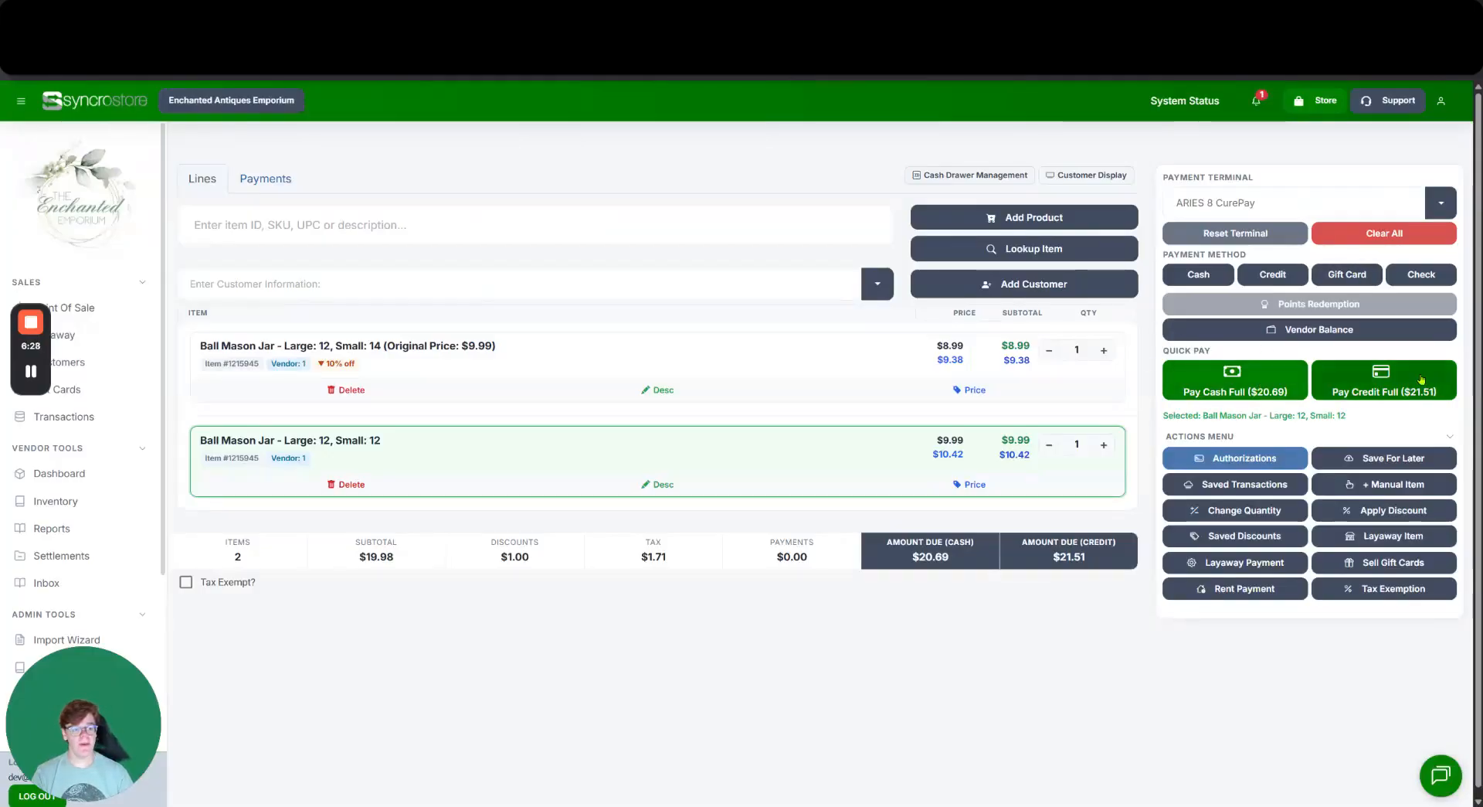
# Start a full cash payment with $50 cash received against $20.69, giving $29.31 change.
pyautogui.click(1264, 392)
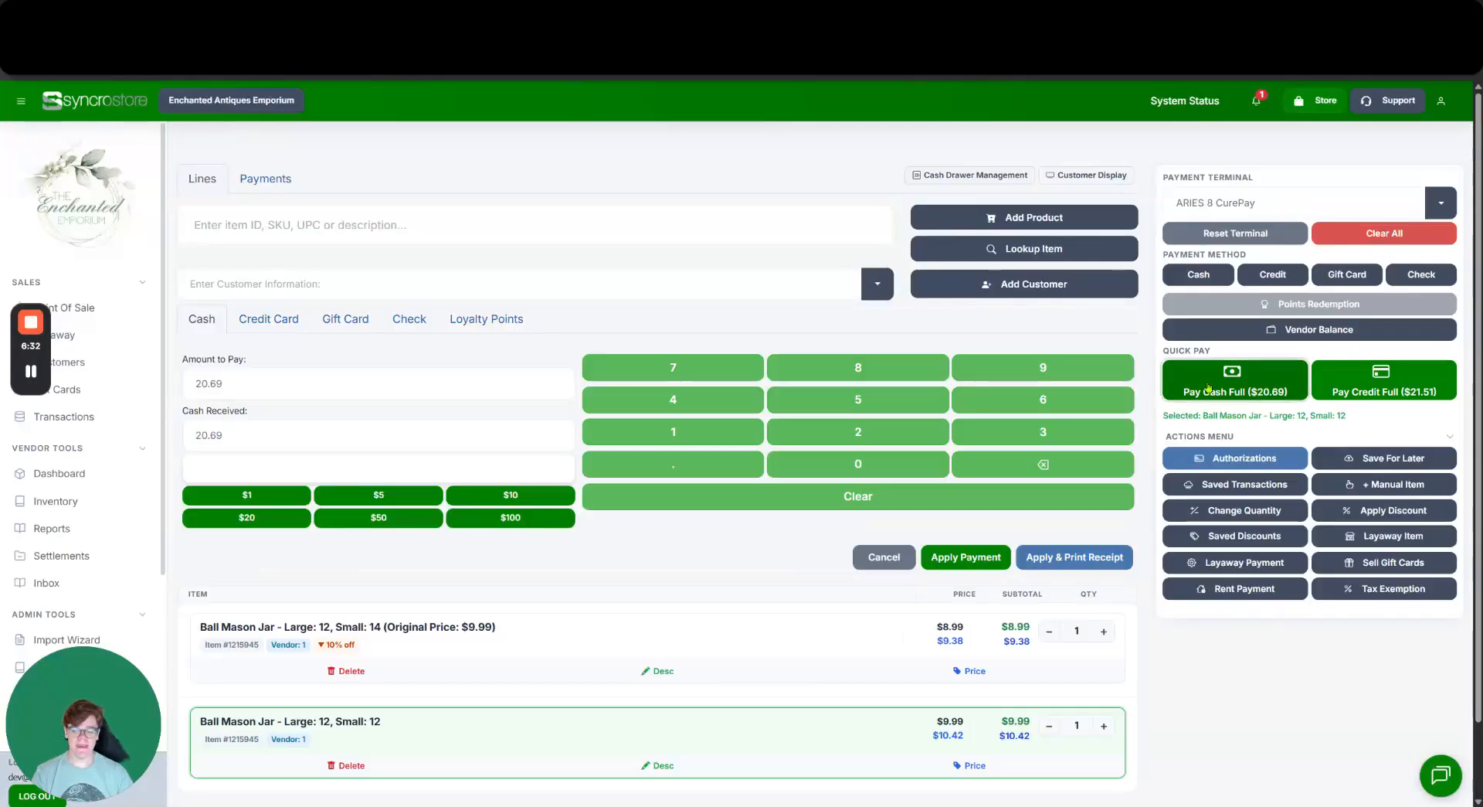
pyautogui.moveTo(254, 359); pyautogui.dragTo(181, 359)
pyautogui.click(281, 352)
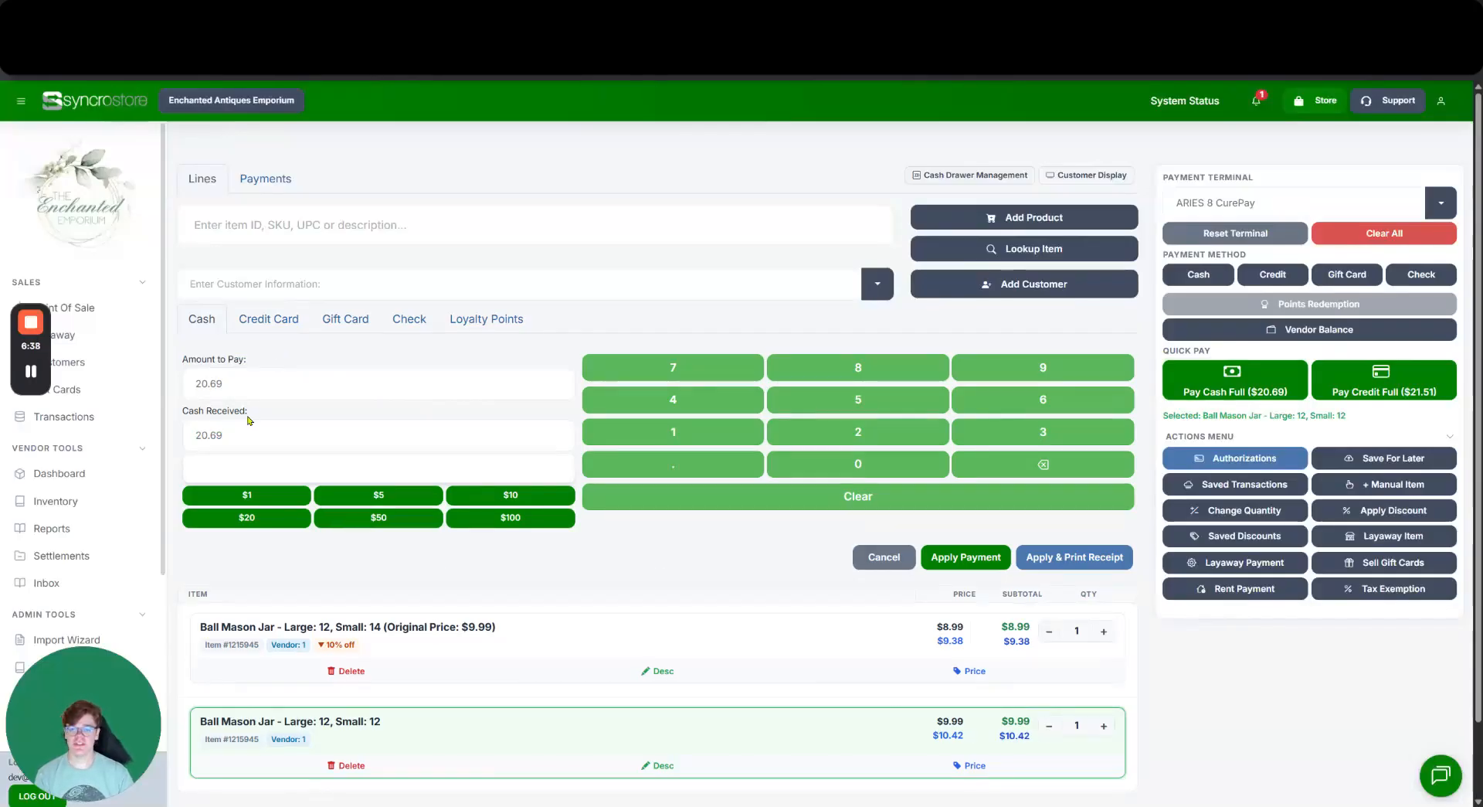
pyautogui.scroll(-1, 238, 346)
pyautogui.moveTo(253, 364); pyautogui.dragTo(196, 373)
pyautogui.click(379, 453)
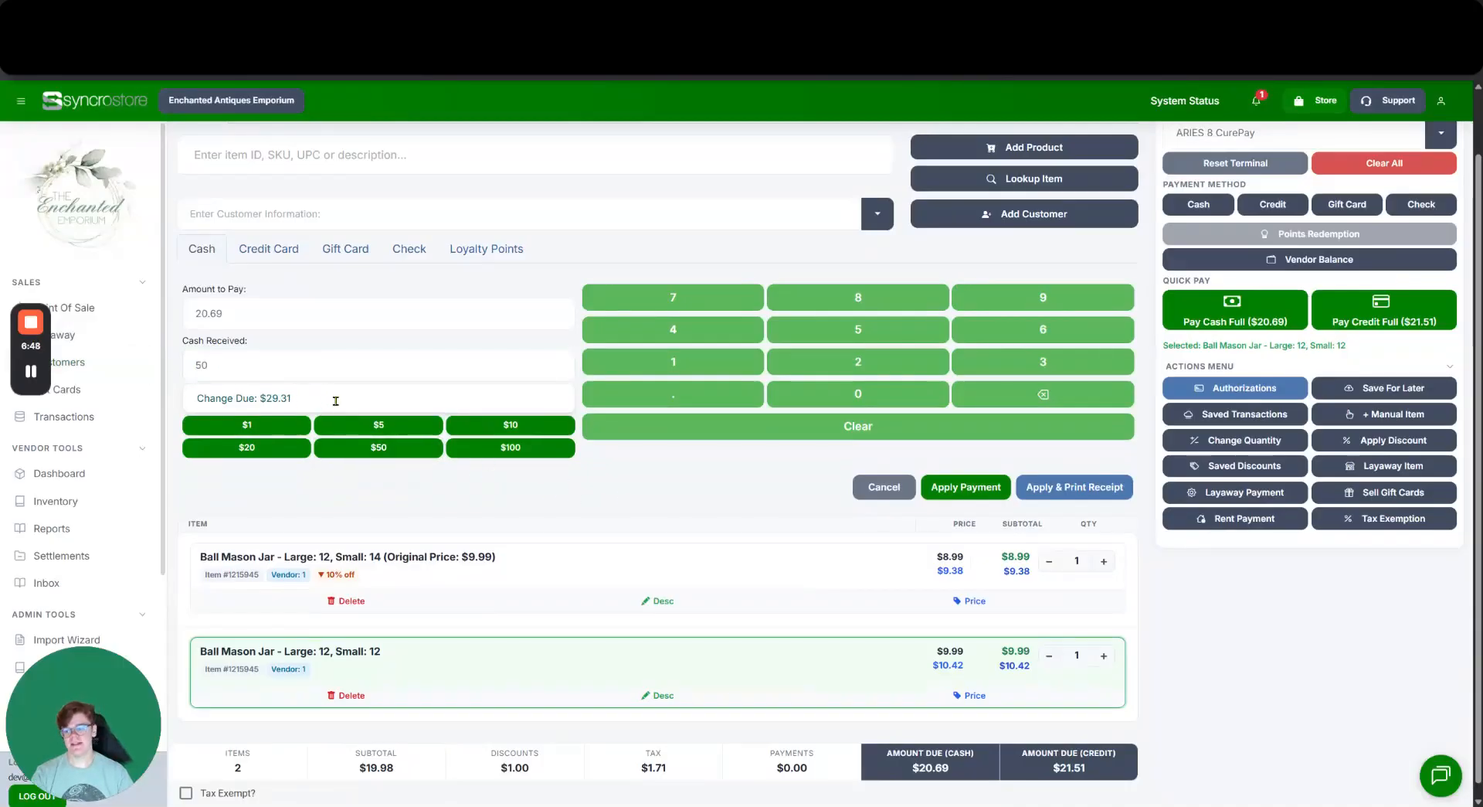
pyautogui.click(298, 372)
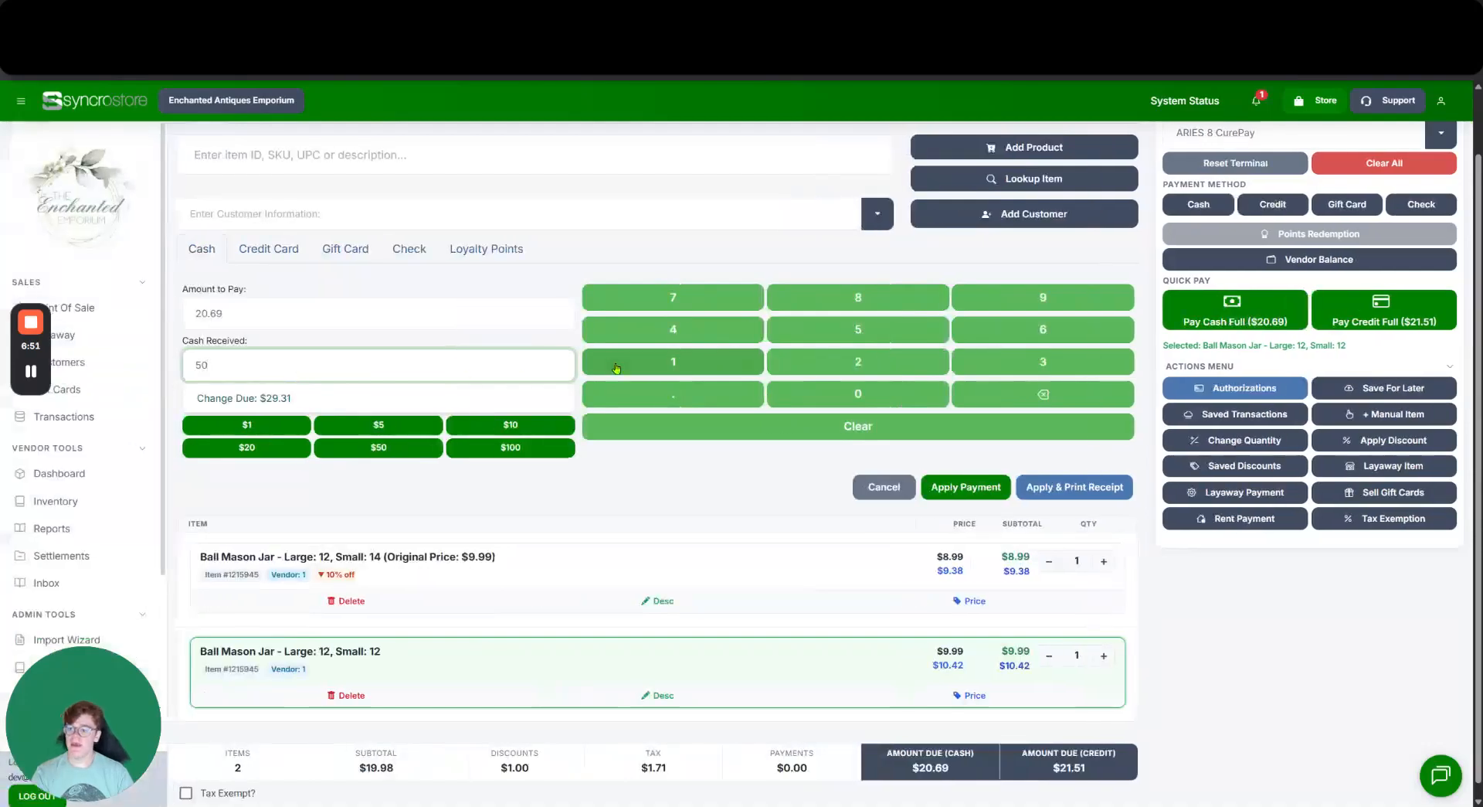
pyautogui.scroll(2, 649, 417)
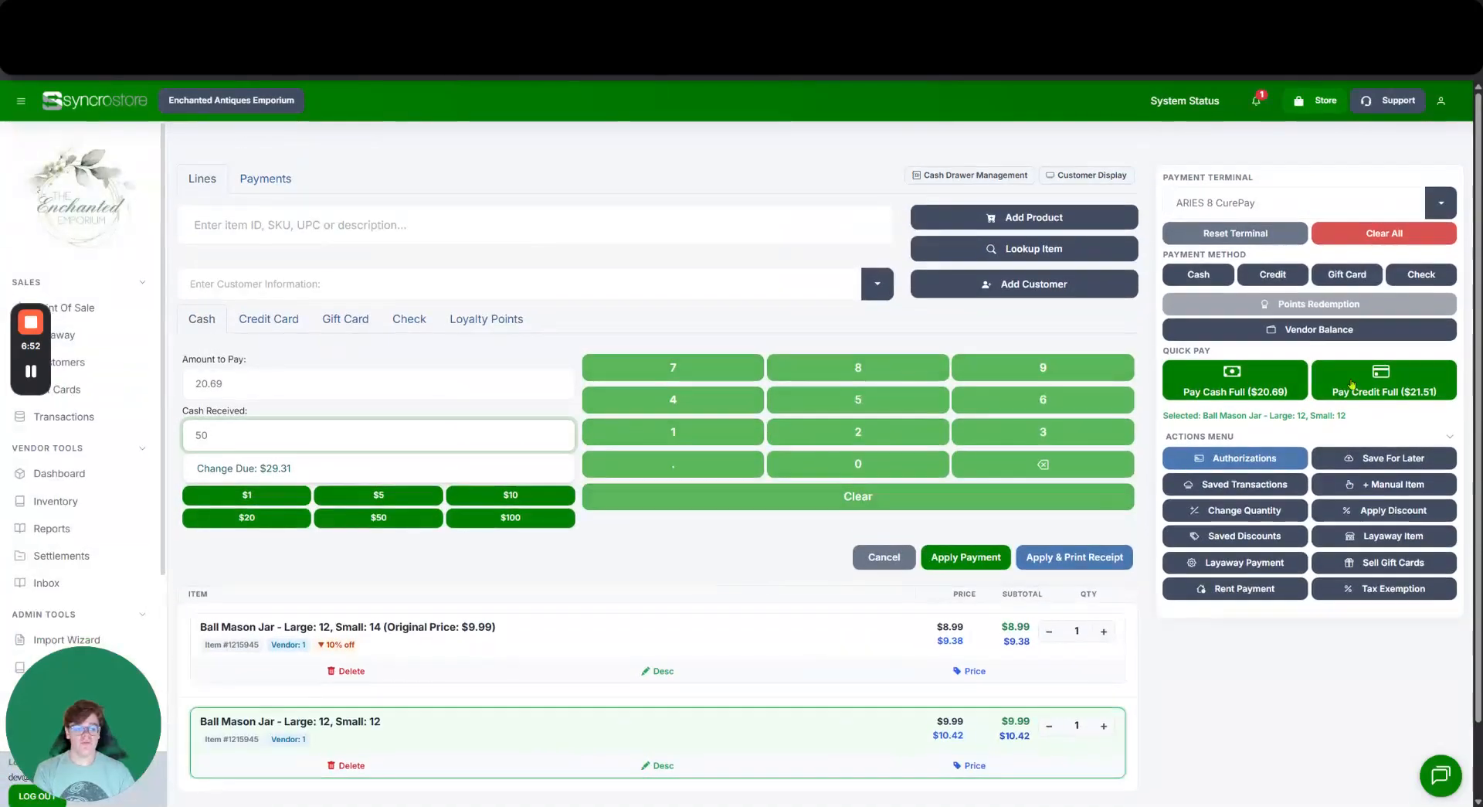
# Begin a full $21.51 credit payment, then cancel it before it reaches the card terminal.
pyautogui.click(1396, 393)
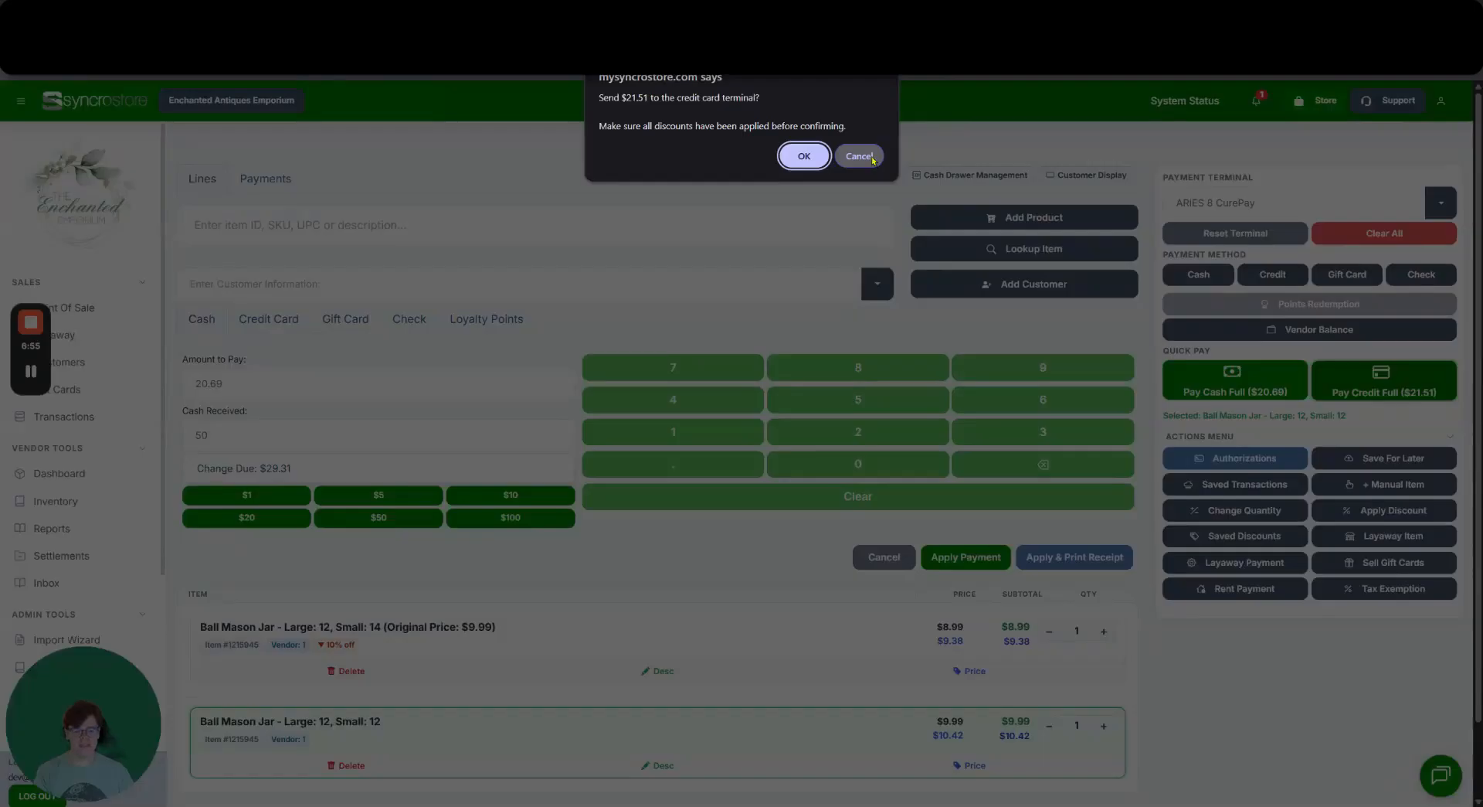
pyautogui.click(858, 156)
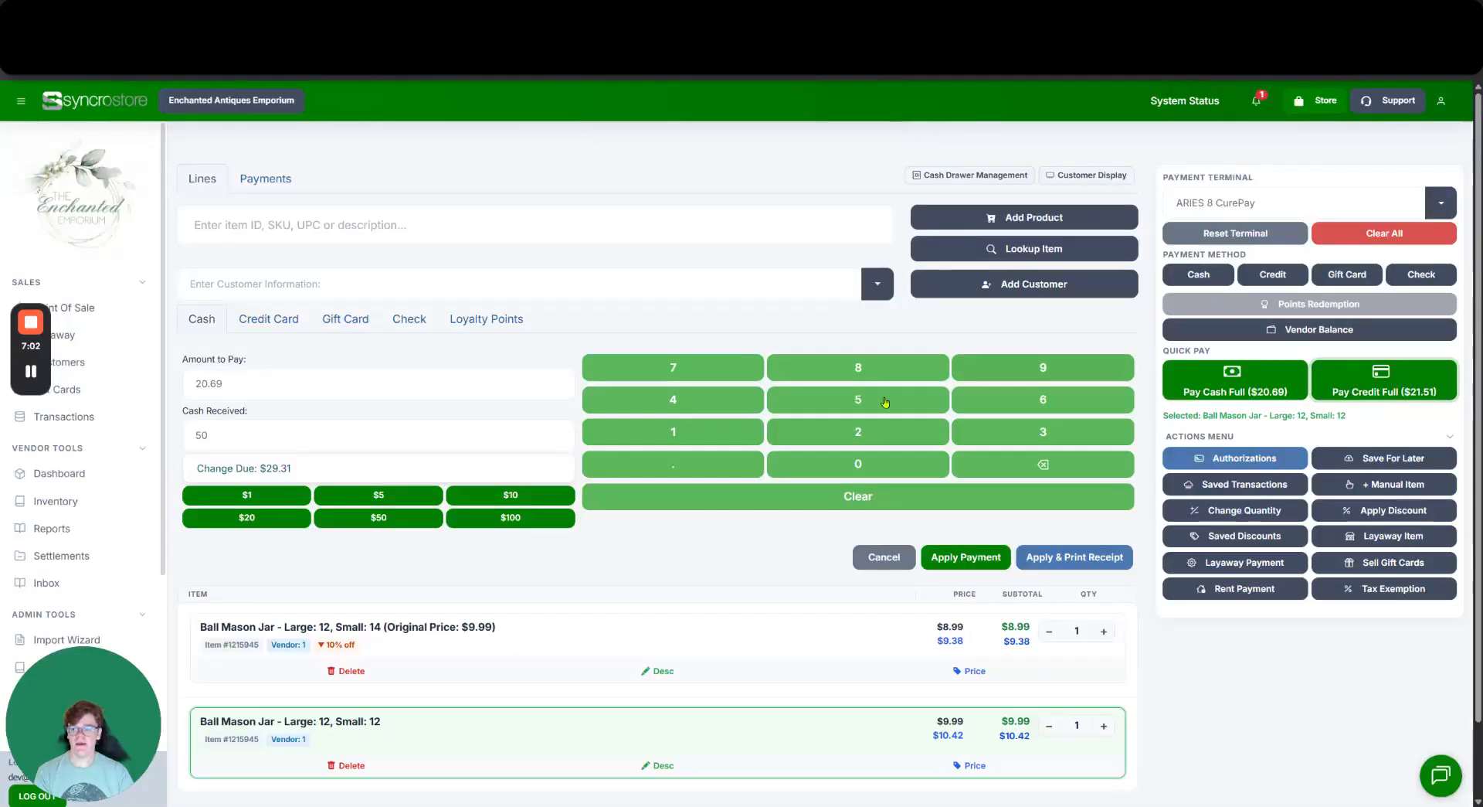
pyautogui.scroll(-1, 707, 401)
pyautogui.scroll(1, 464, 348)
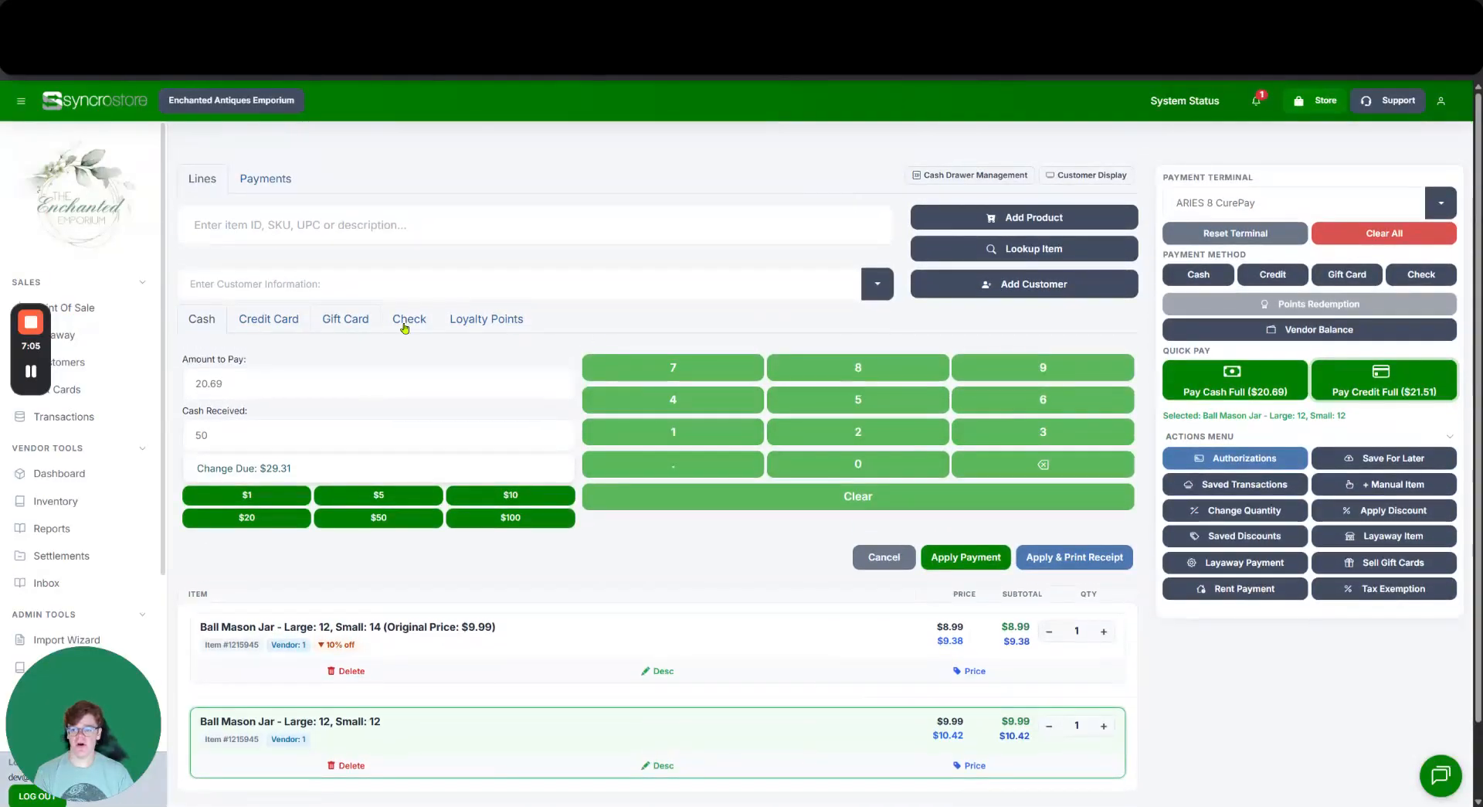
# Cycle through the Credit Card, Gift Card and Check tabs, then try Loyalty Points, triggering the no-customer warning.
pyautogui.click(262, 322)
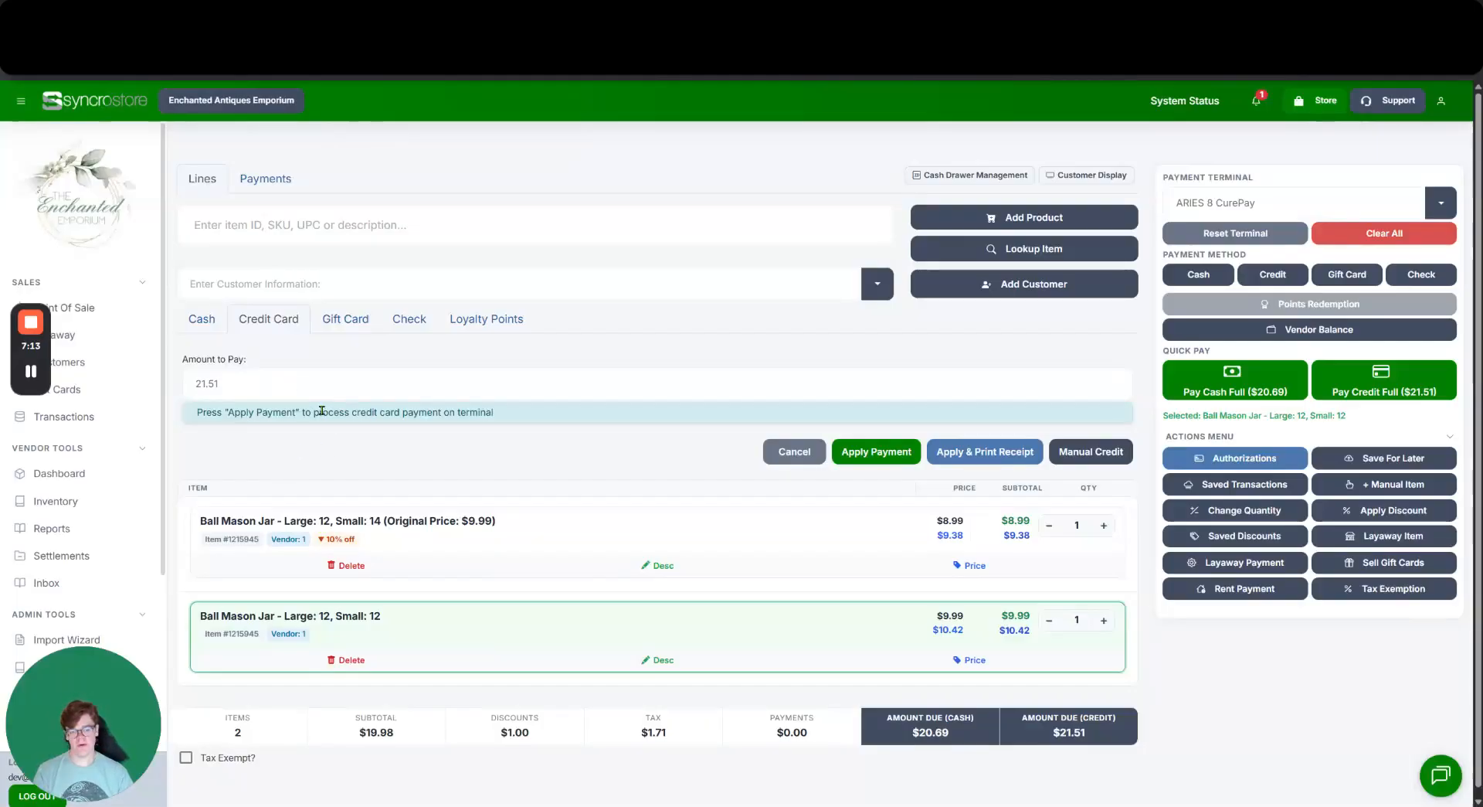
pyautogui.click(343, 330)
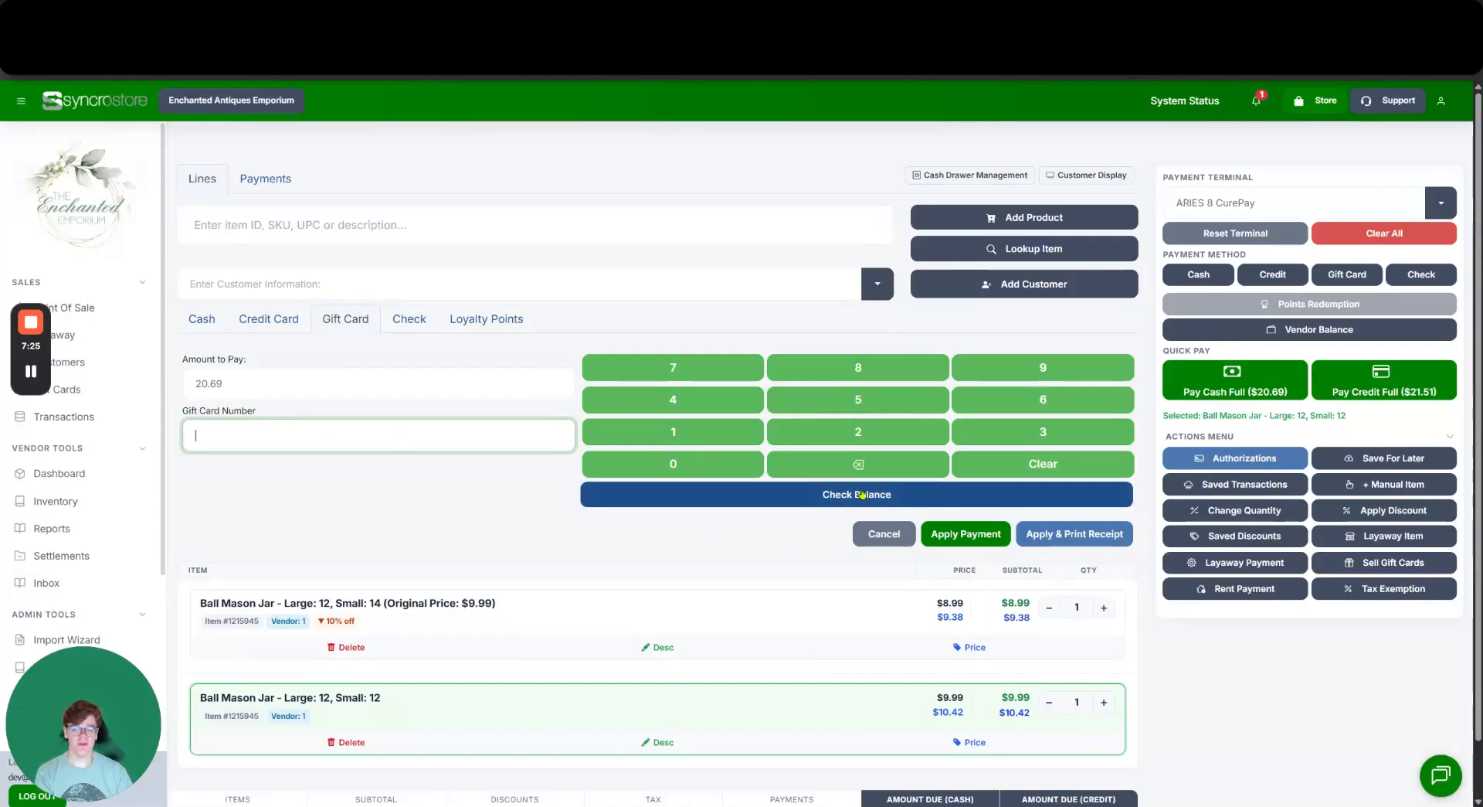
pyautogui.click(409, 319)
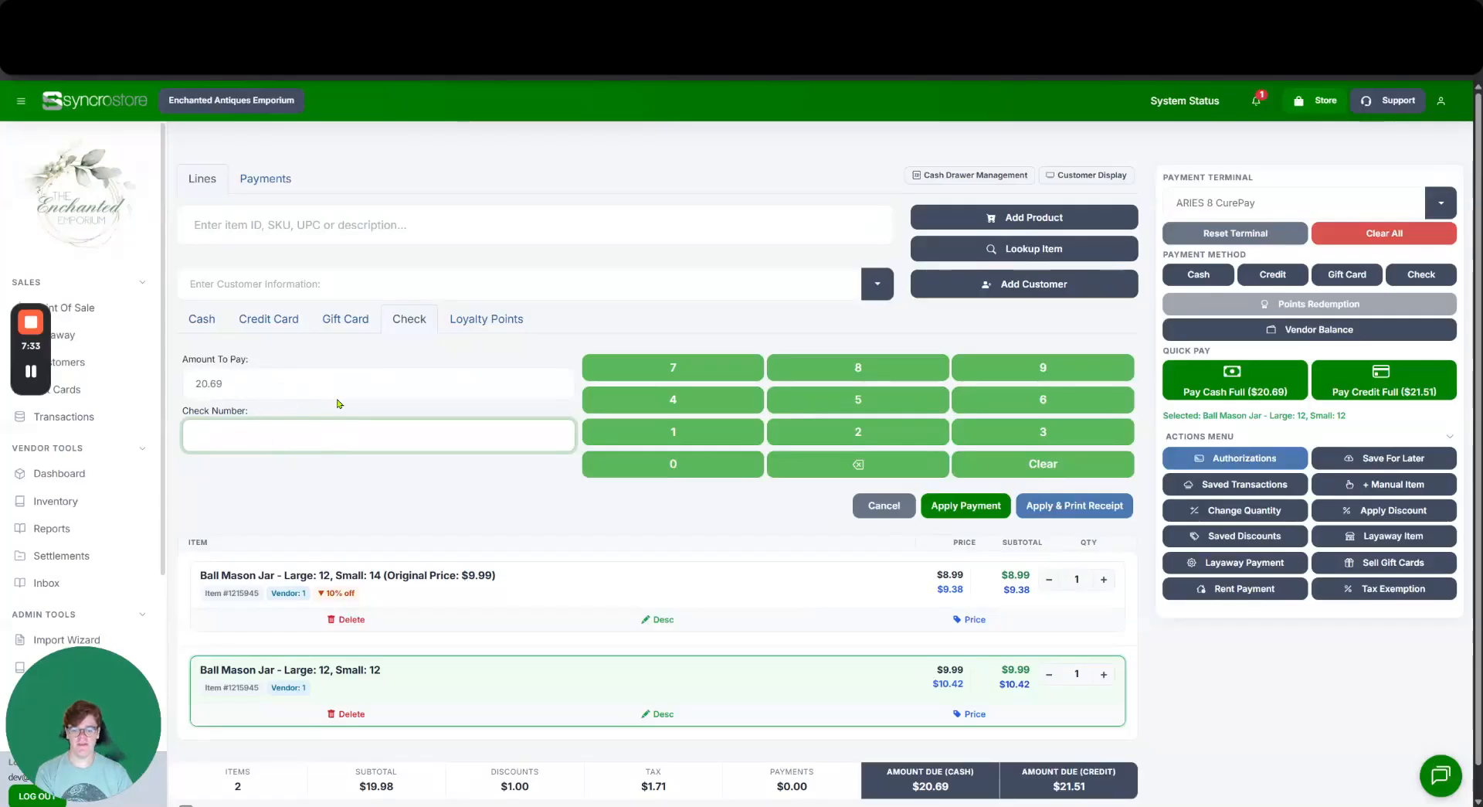
pyautogui.click(495, 324)
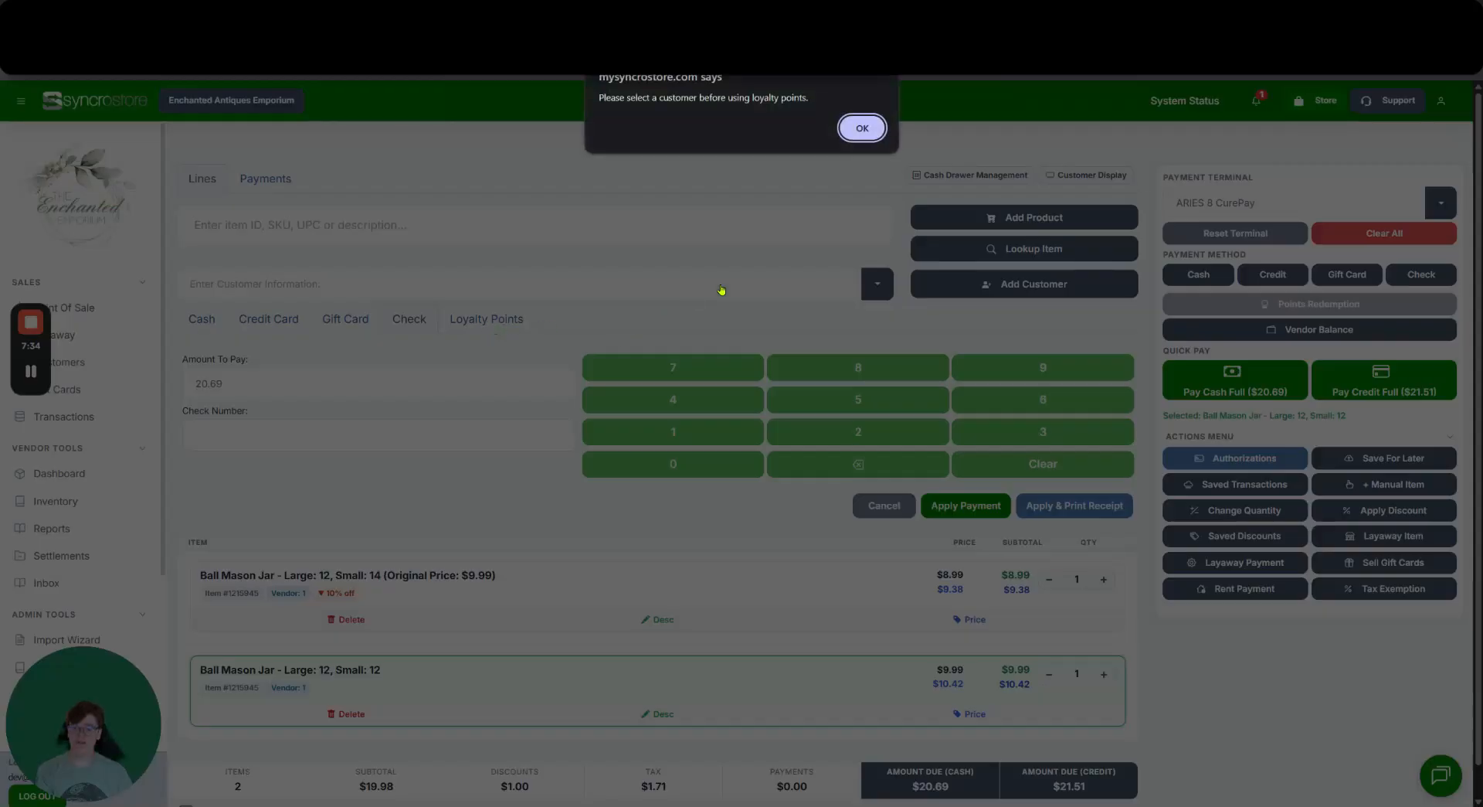
# Search for and attach the customer, then try redeeming their 267 points worth $2.67.
pyautogui.click(859, 126)
pyautogui.click(510, 285)
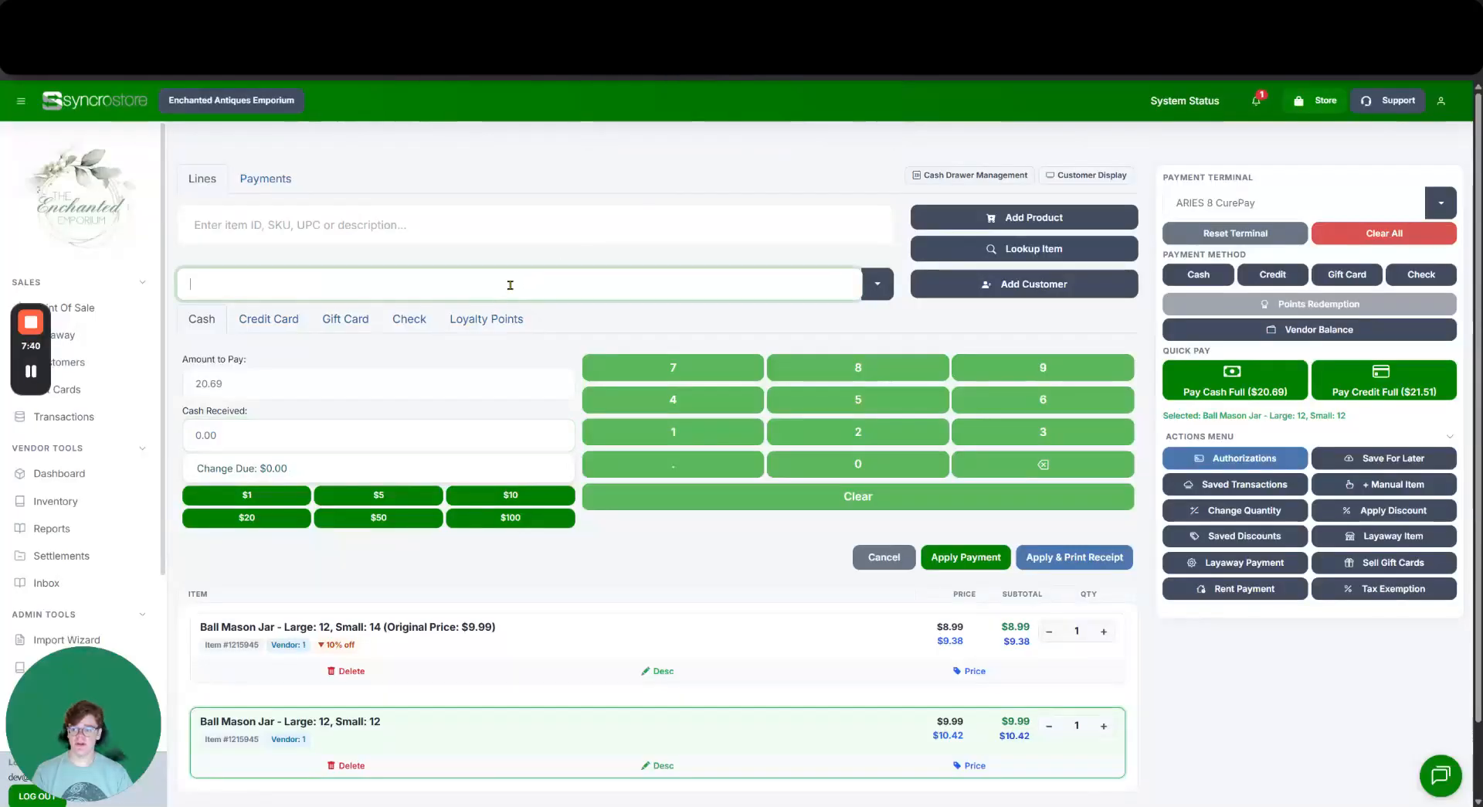
pyautogui.write('Na')
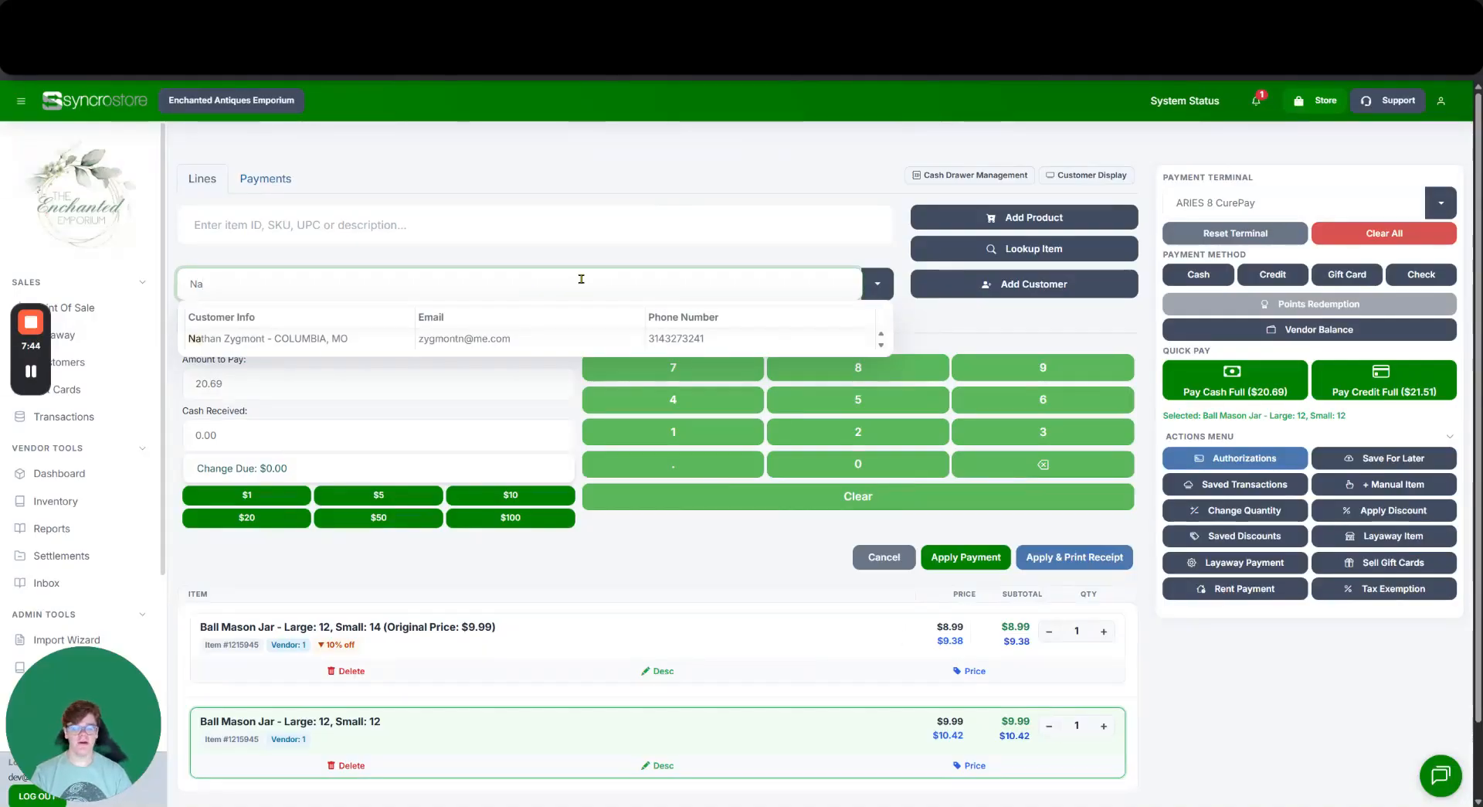
pyautogui.press('BackSpace')
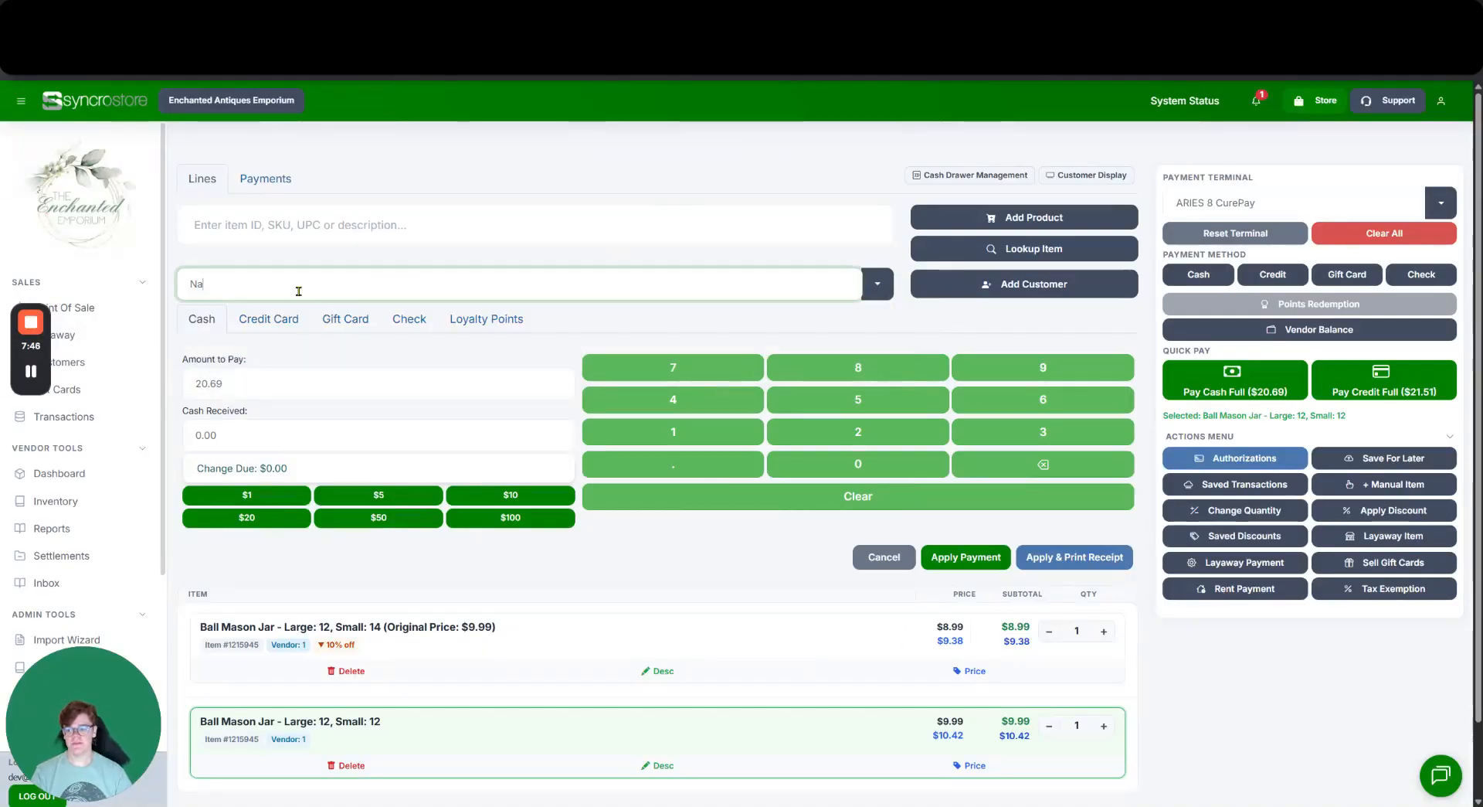
pyautogui.write('at')
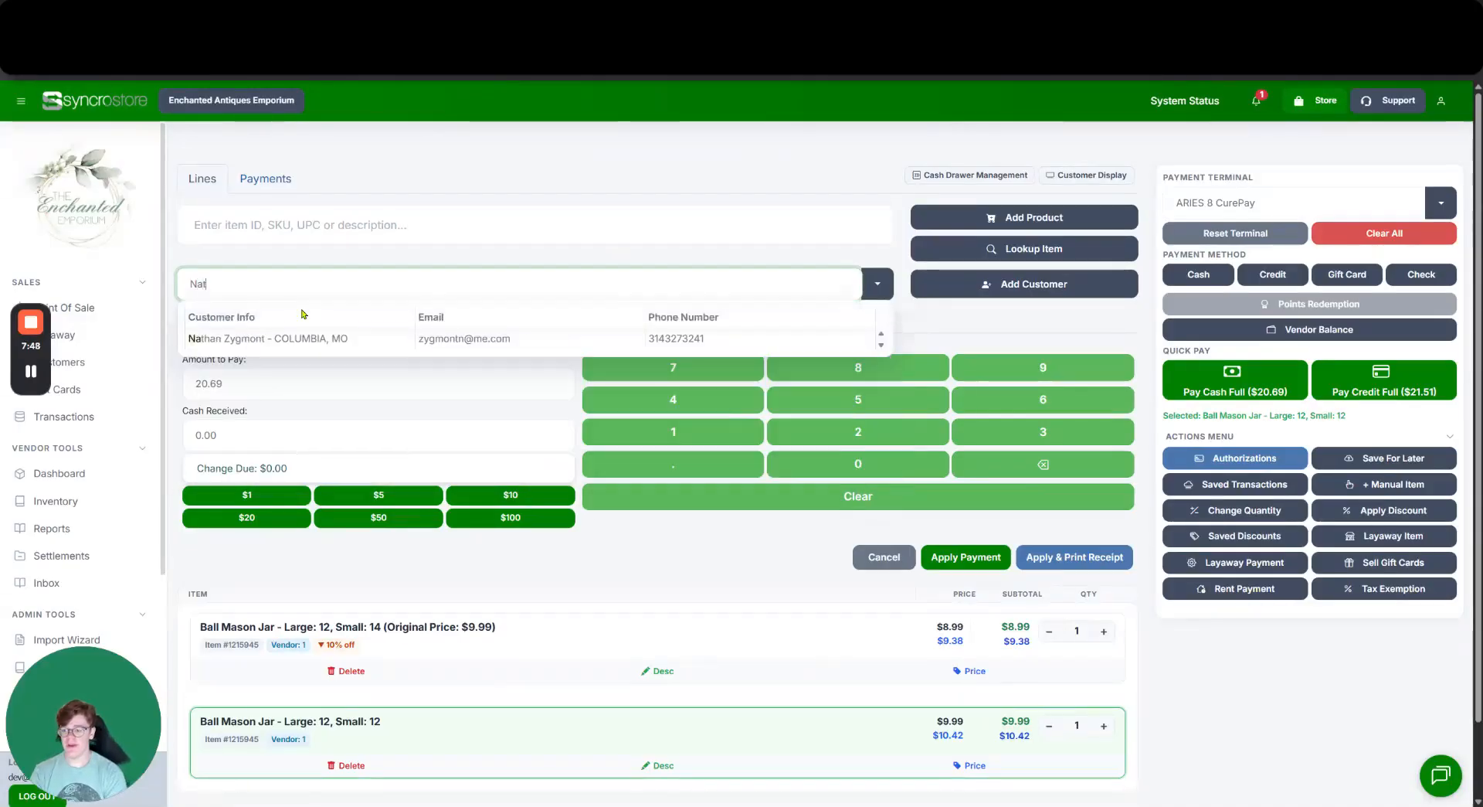
pyautogui.click(298, 340)
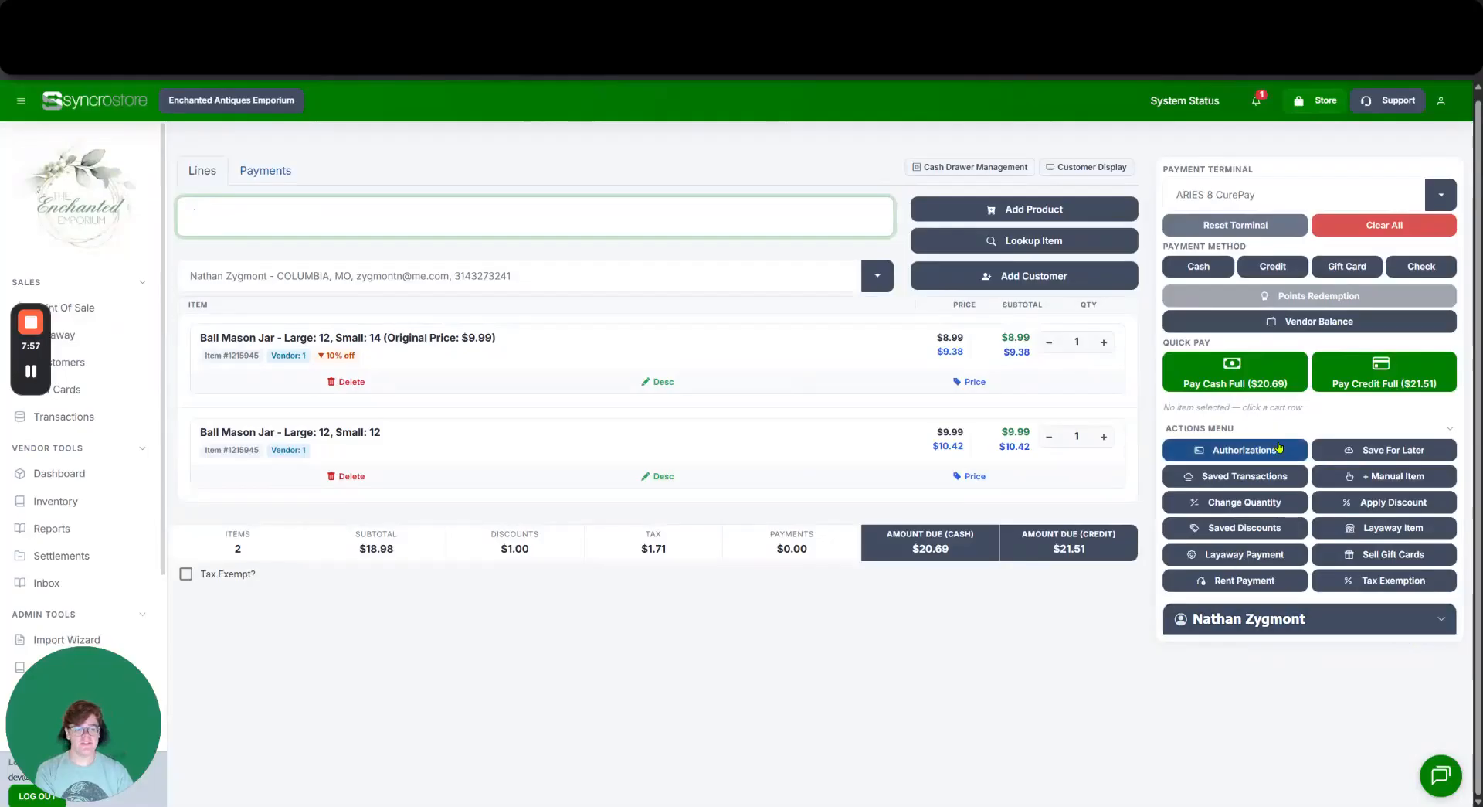
pyautogui.click(1298, 627)
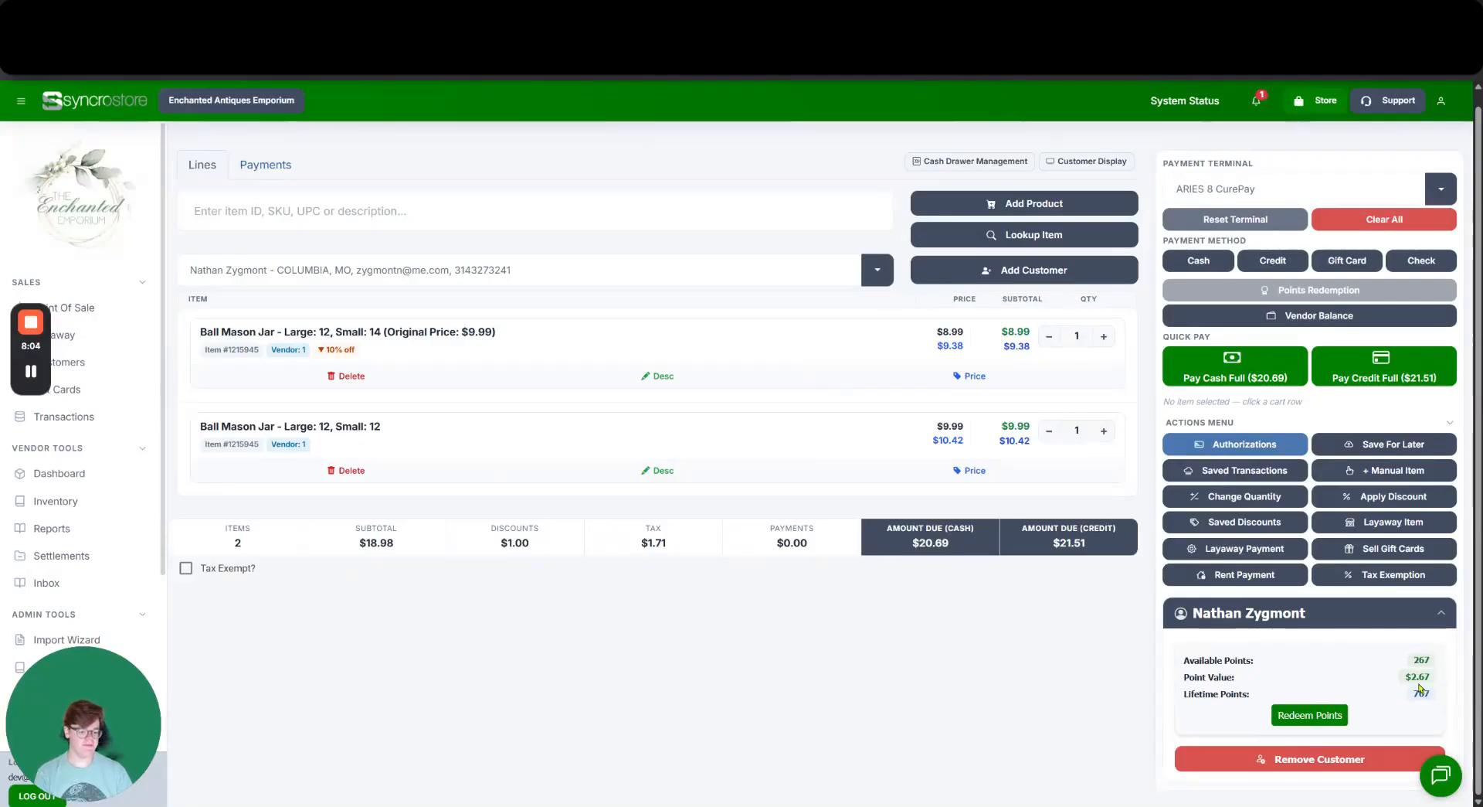
pyautogui.click(1310, 714)
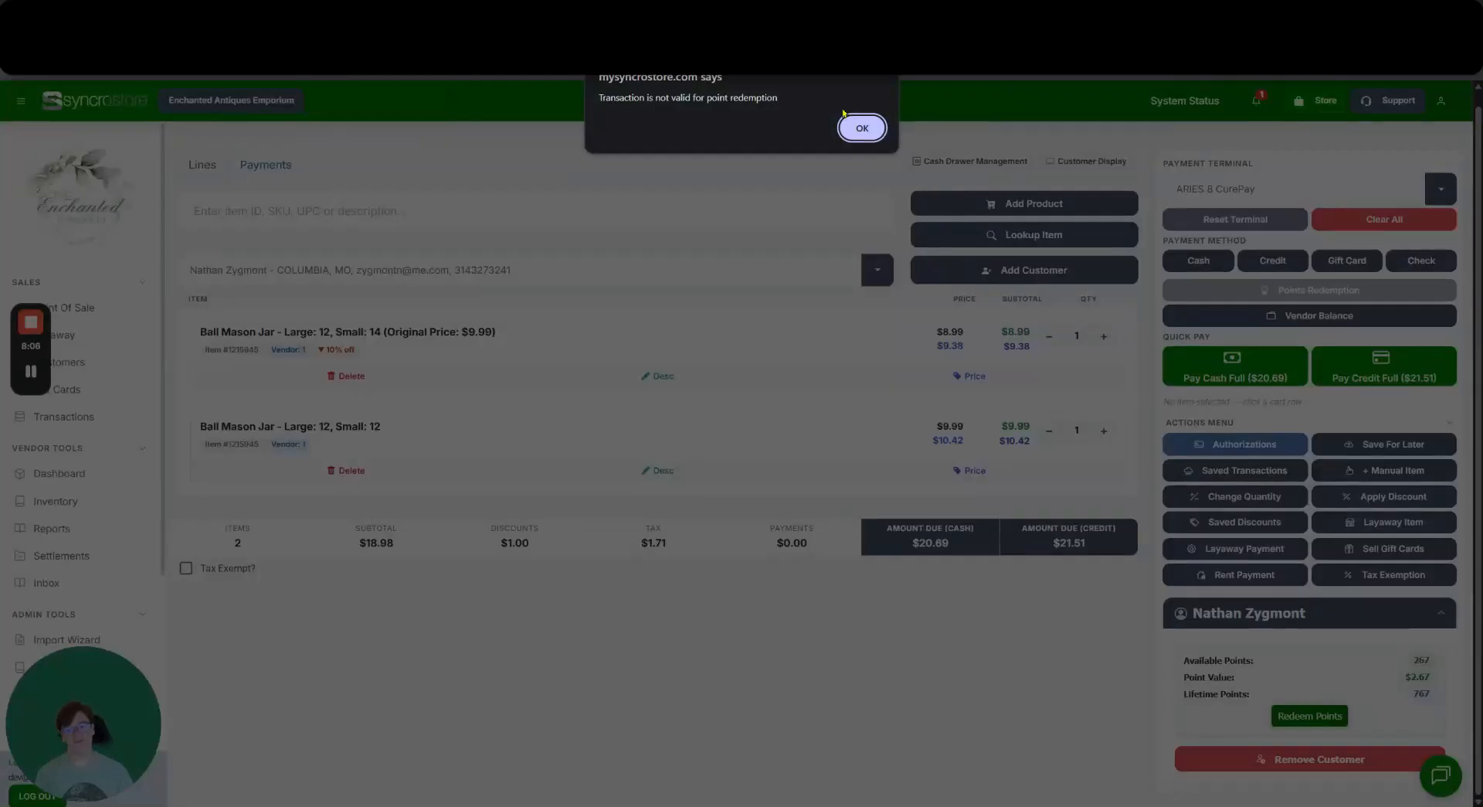
# Dismiss the redemption refusal twice, returning to the Cash tab with $20.69 due.
pyautogui.click(857, 129)
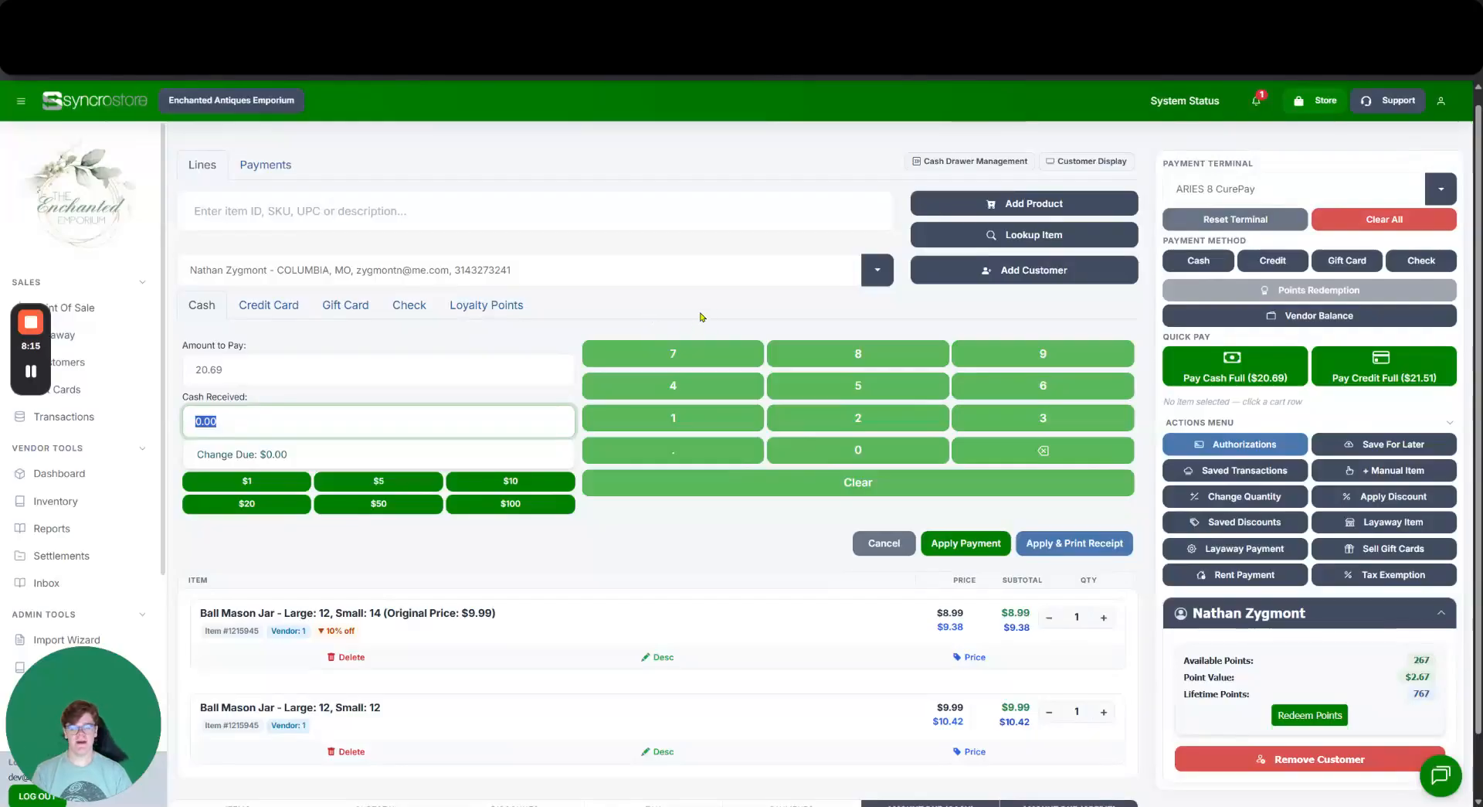
pyautogui.click(519, 307)
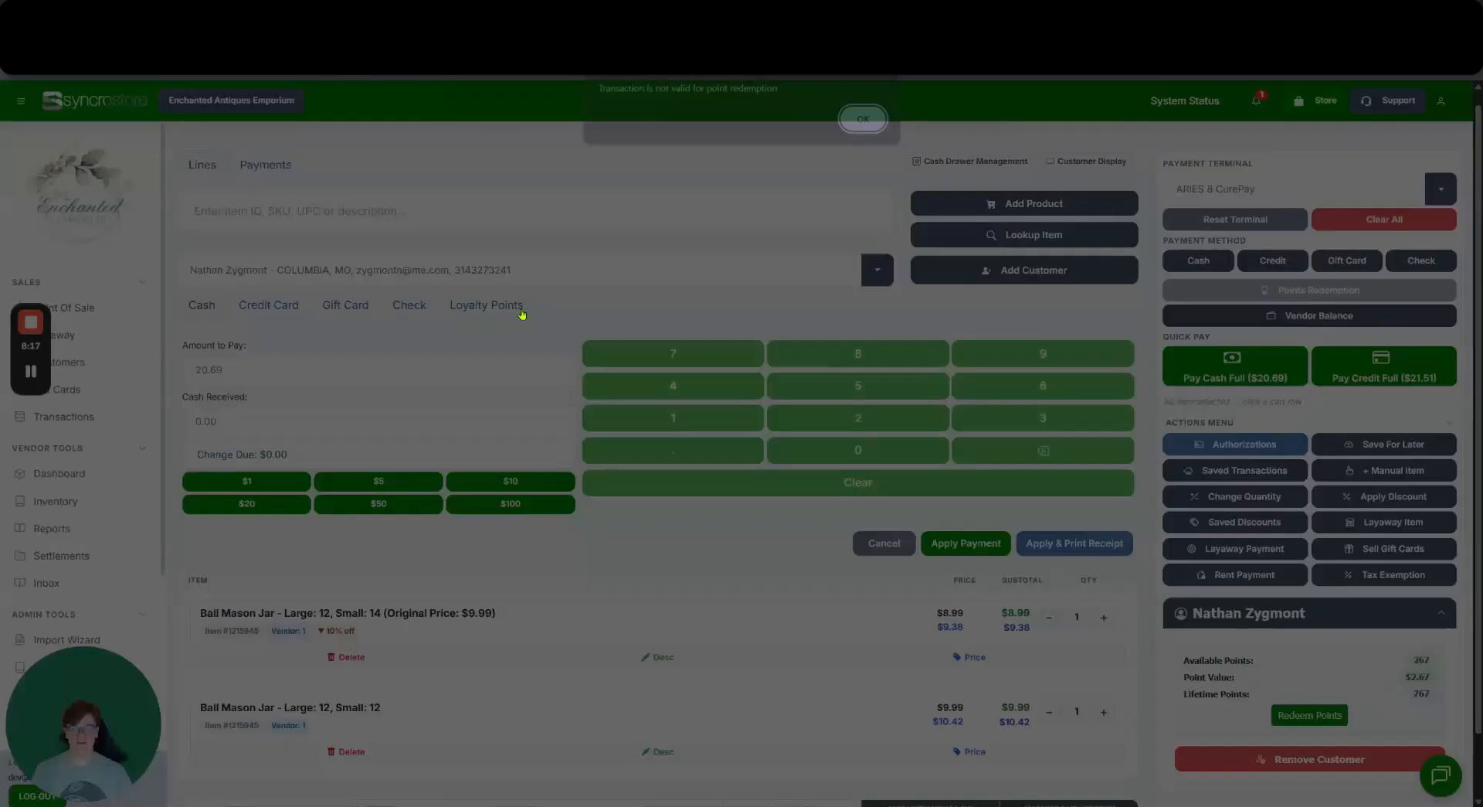
pyautogui.click(861, 128)
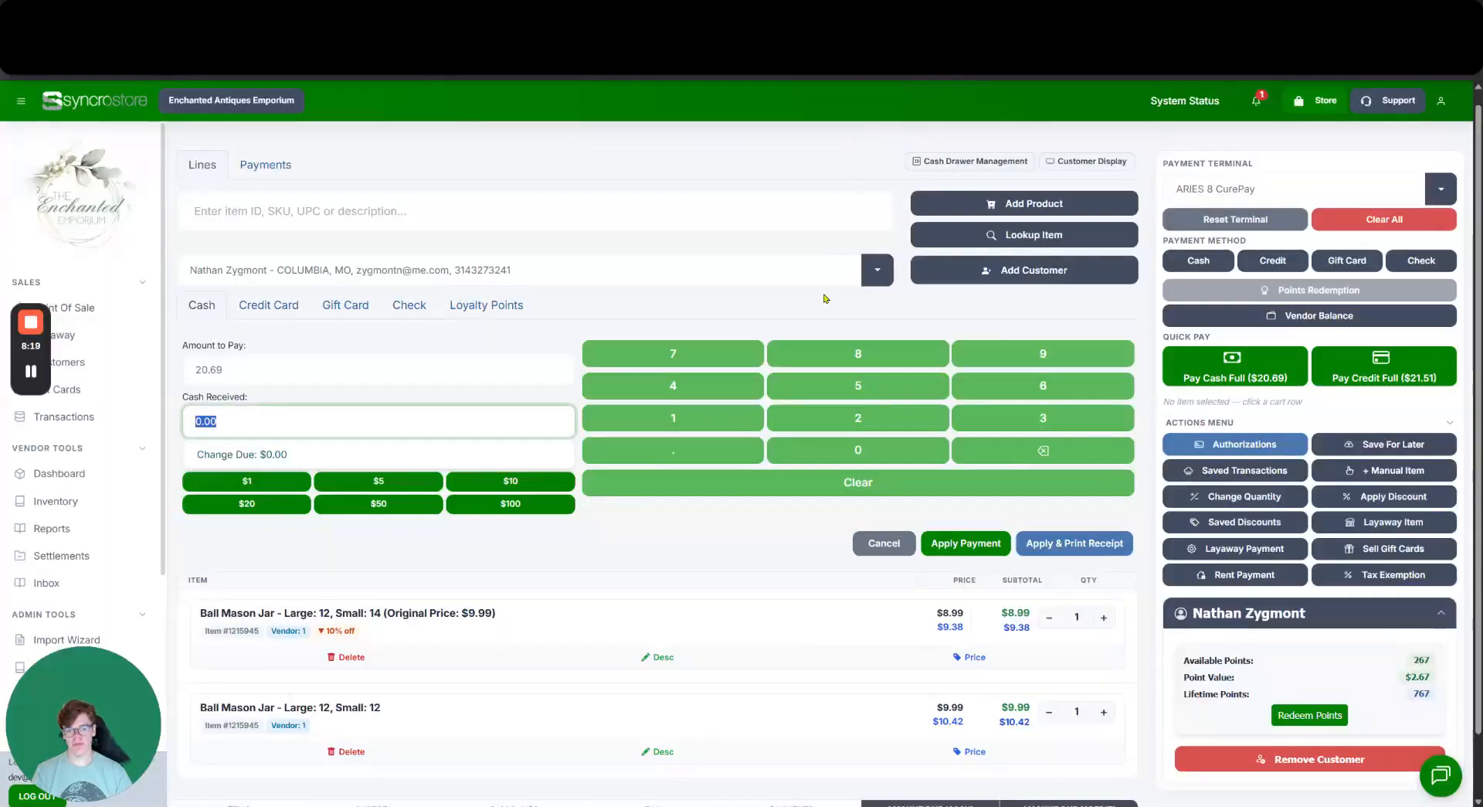
pyautogui.scroll(-1, 841, 324)
pyautogui.scroll(1, 845, 325)
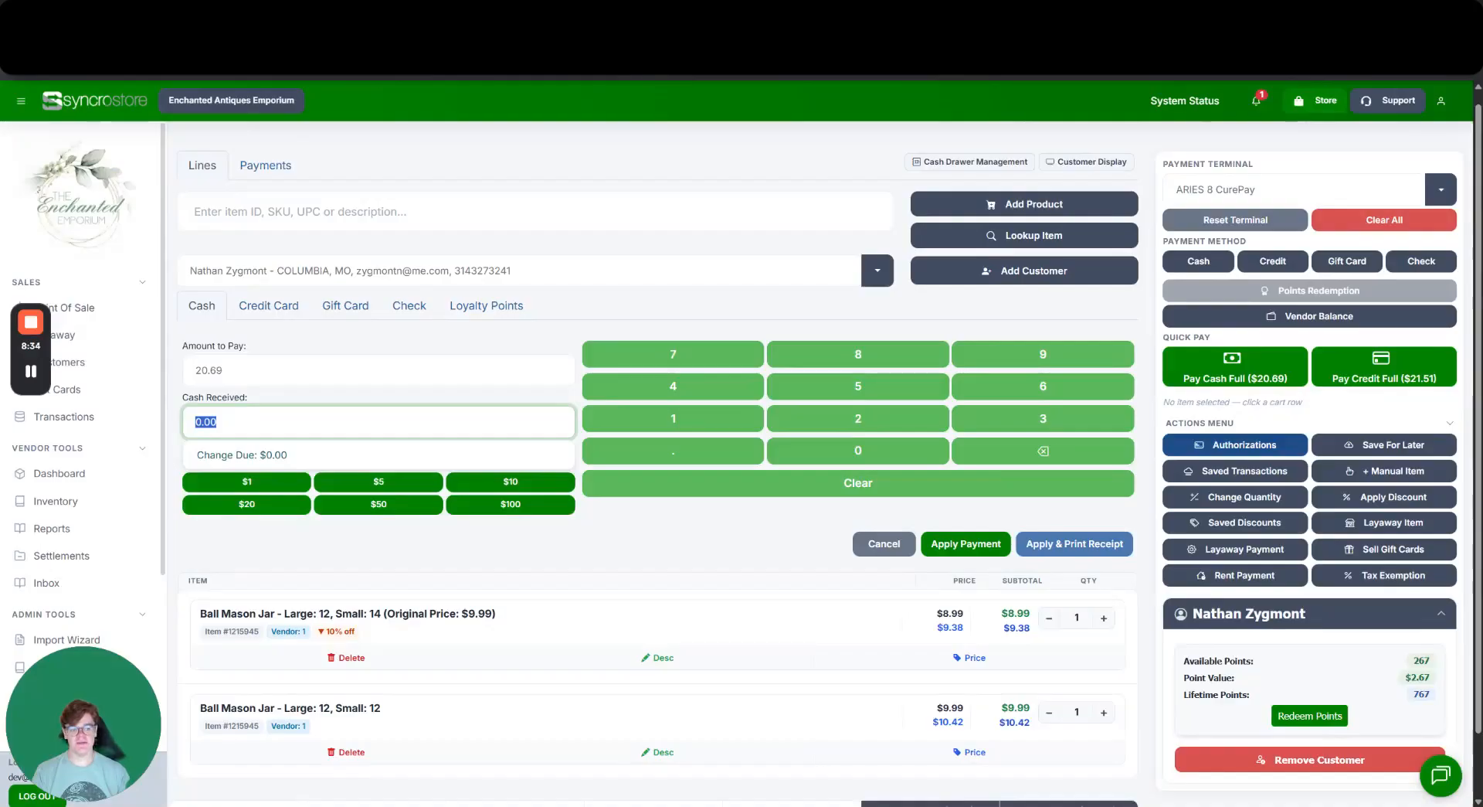
# Add a $15.00 manual item for vendor 12, raising the cash due to $37.04.
pyautogui.click(1369, 473)
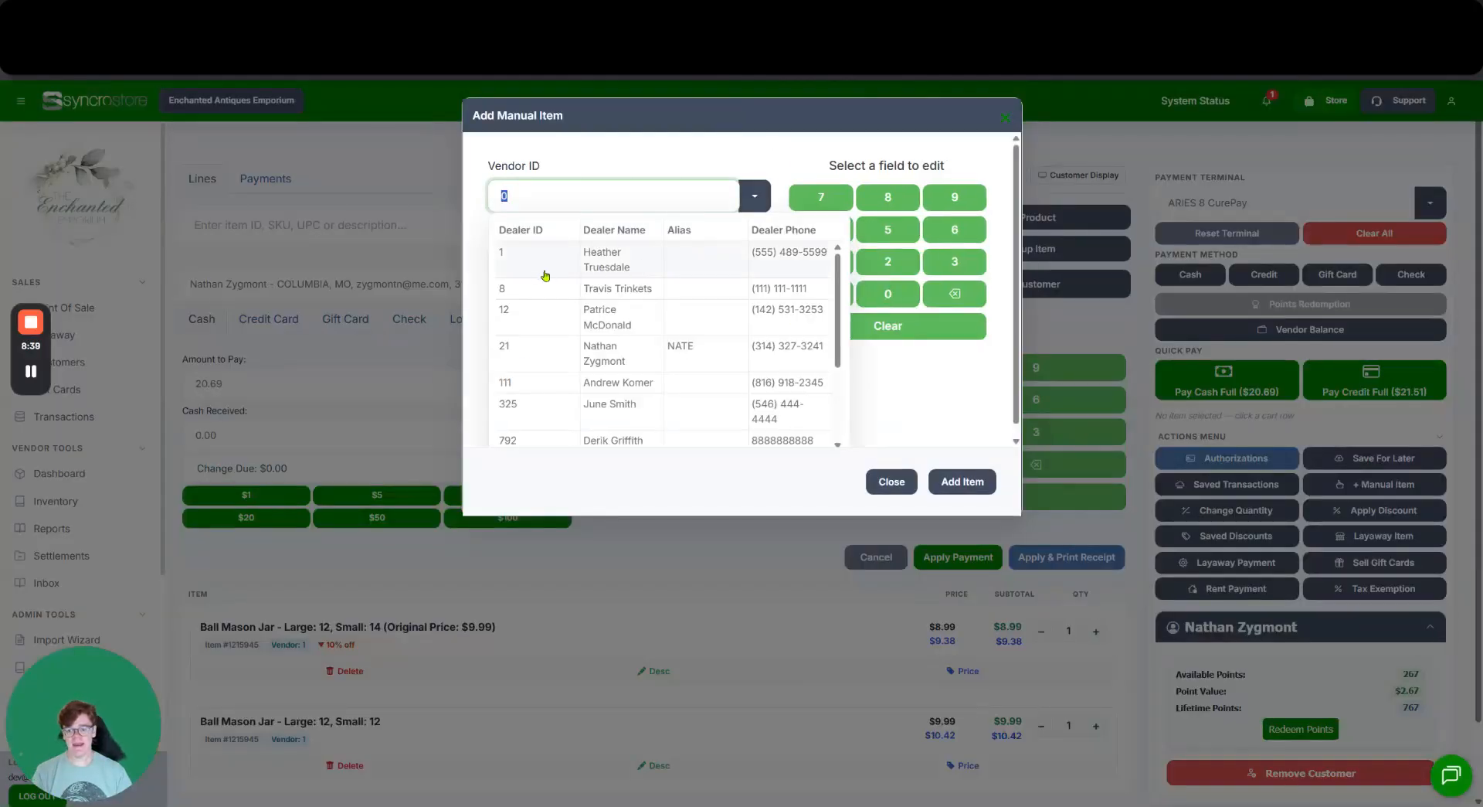
pyautogui.click(519, 321)
pyautogui.click(605, 262)
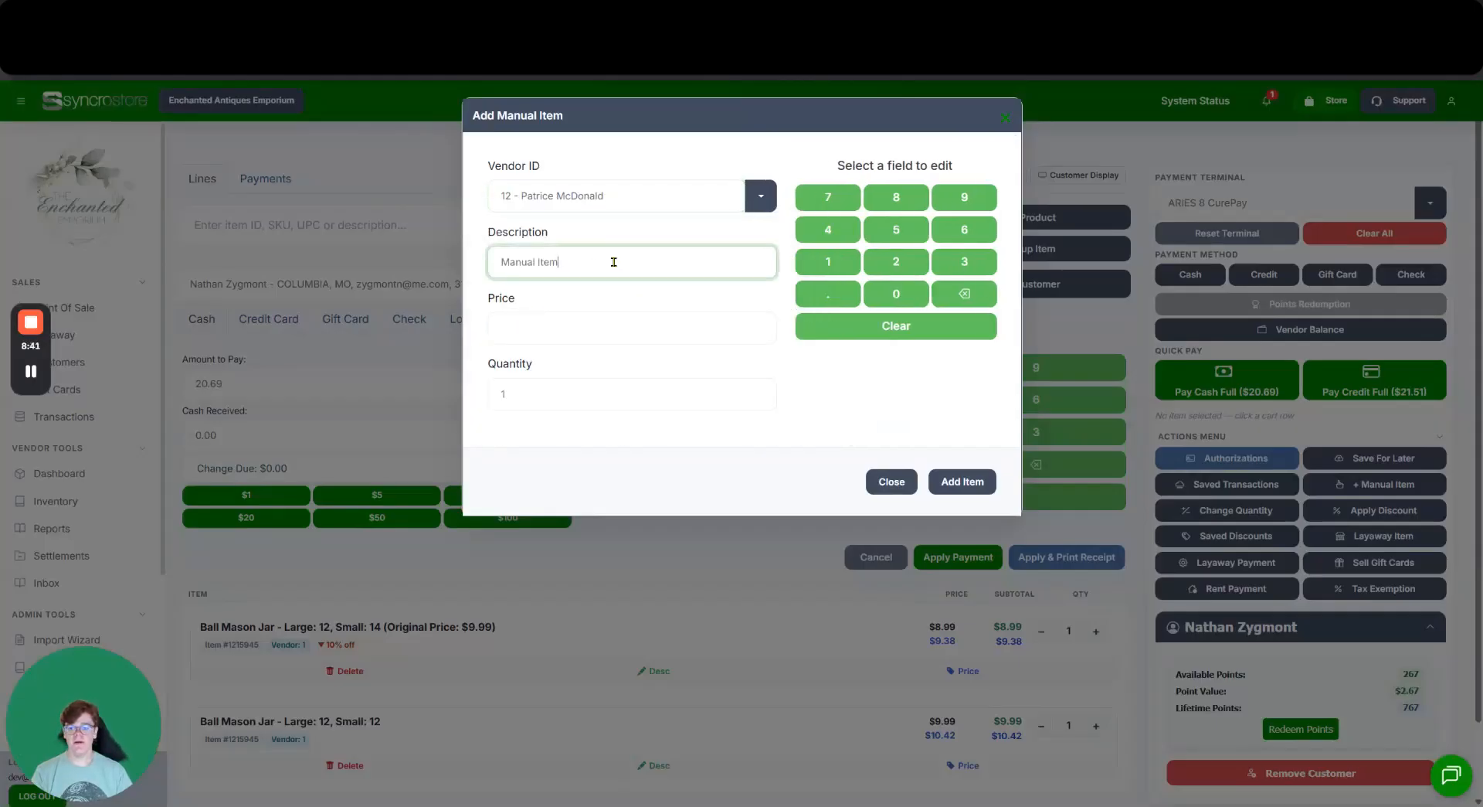
pyautogui.click(595, 327)
pyautogui.write('15')
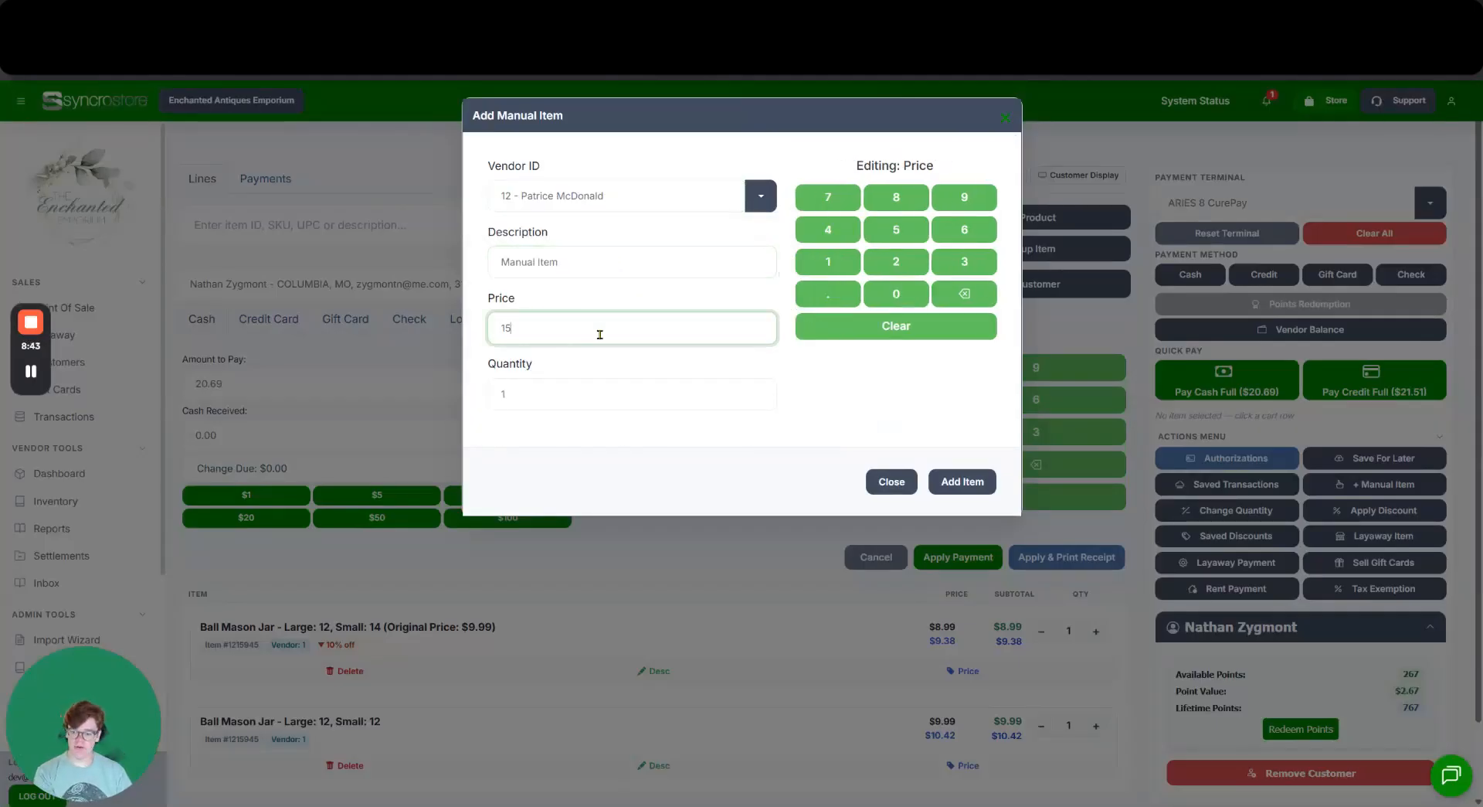
pyautogui.click(956, 480)
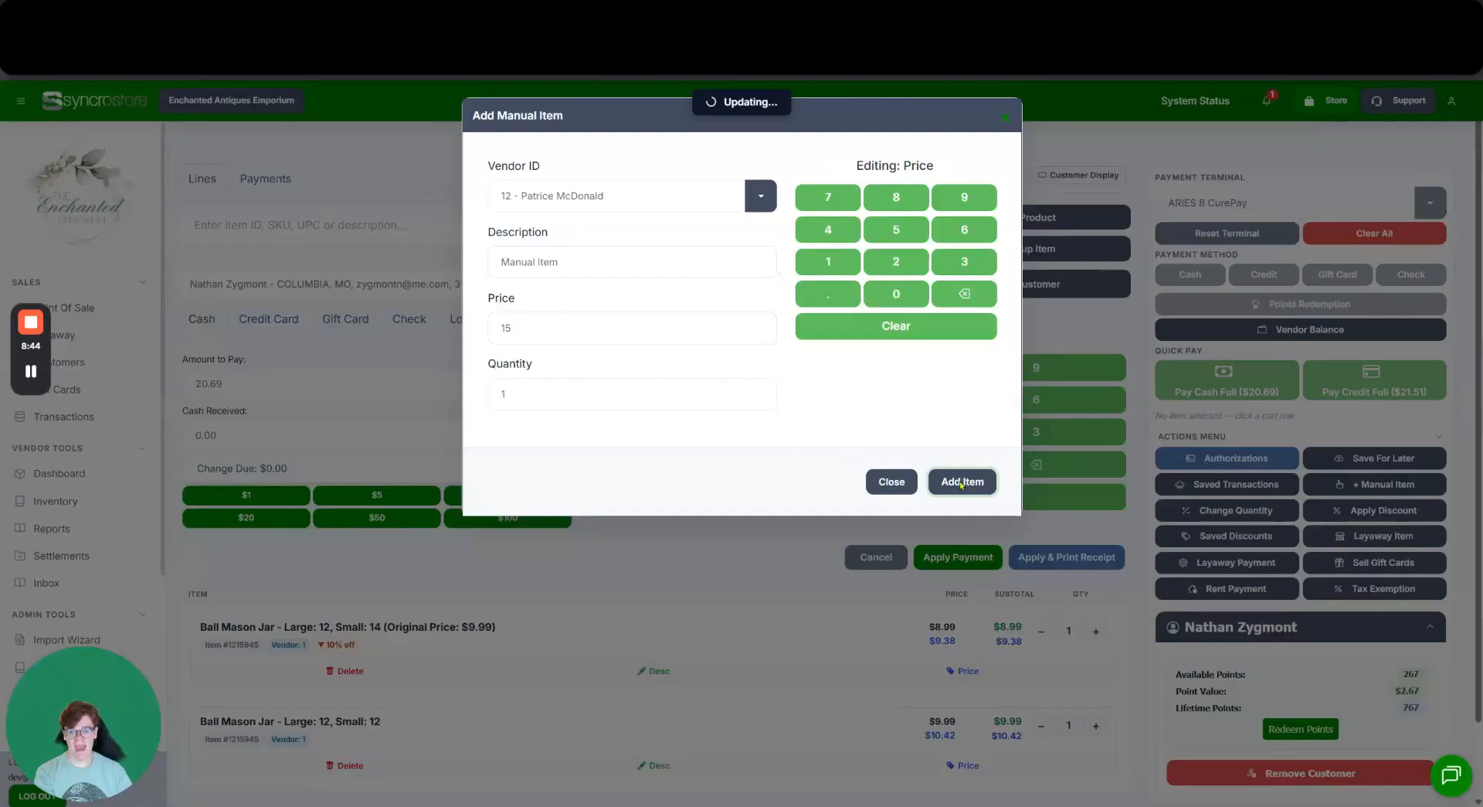
pyautogui.scroll(-1, 606, 358)
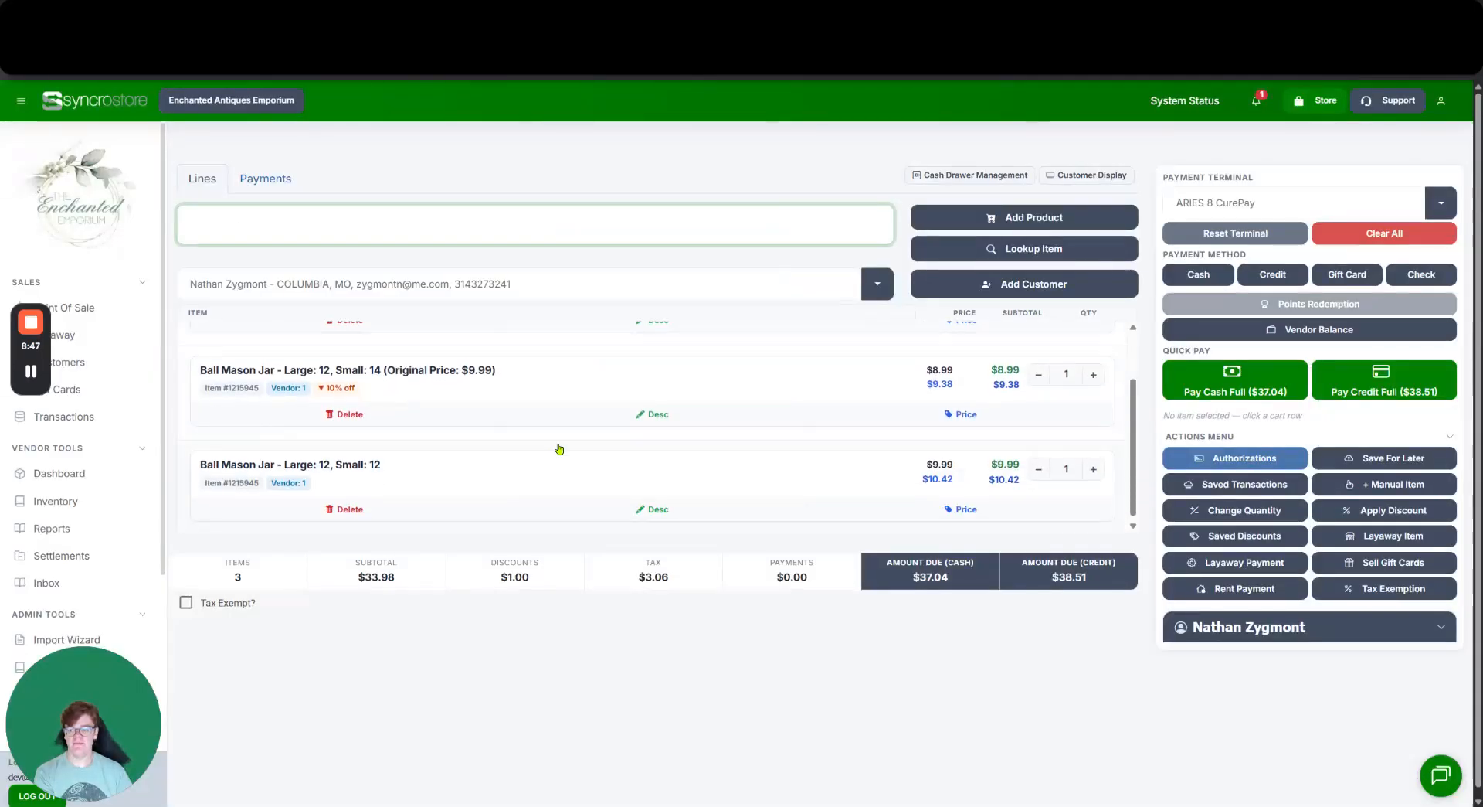
pyautogui.scroll(1, 497, 403)
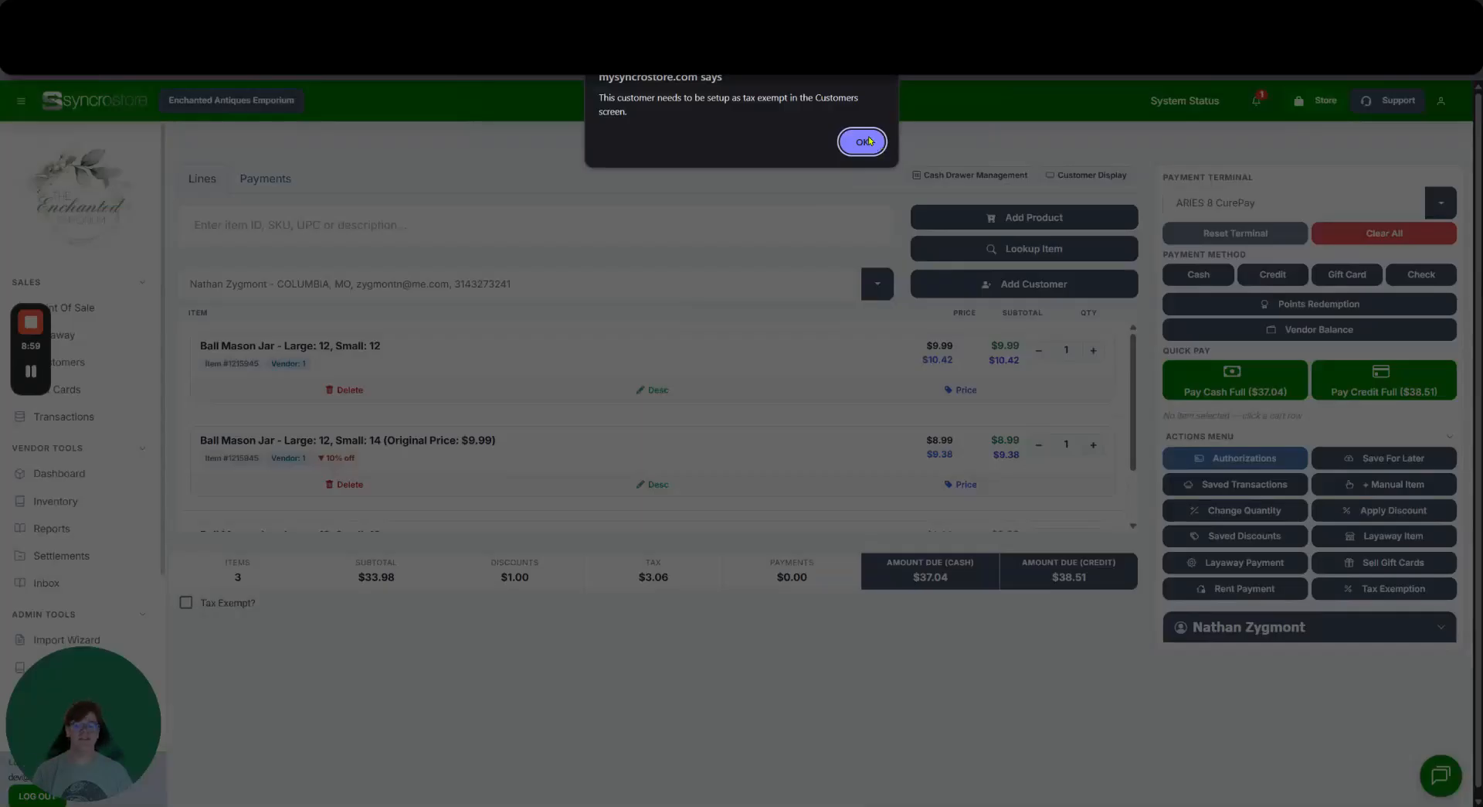
# Dismiss the tax-exempt refusal and show the customer's 267 points ($2.67, 767 lifetime).
pyautogui.click(864, 141)
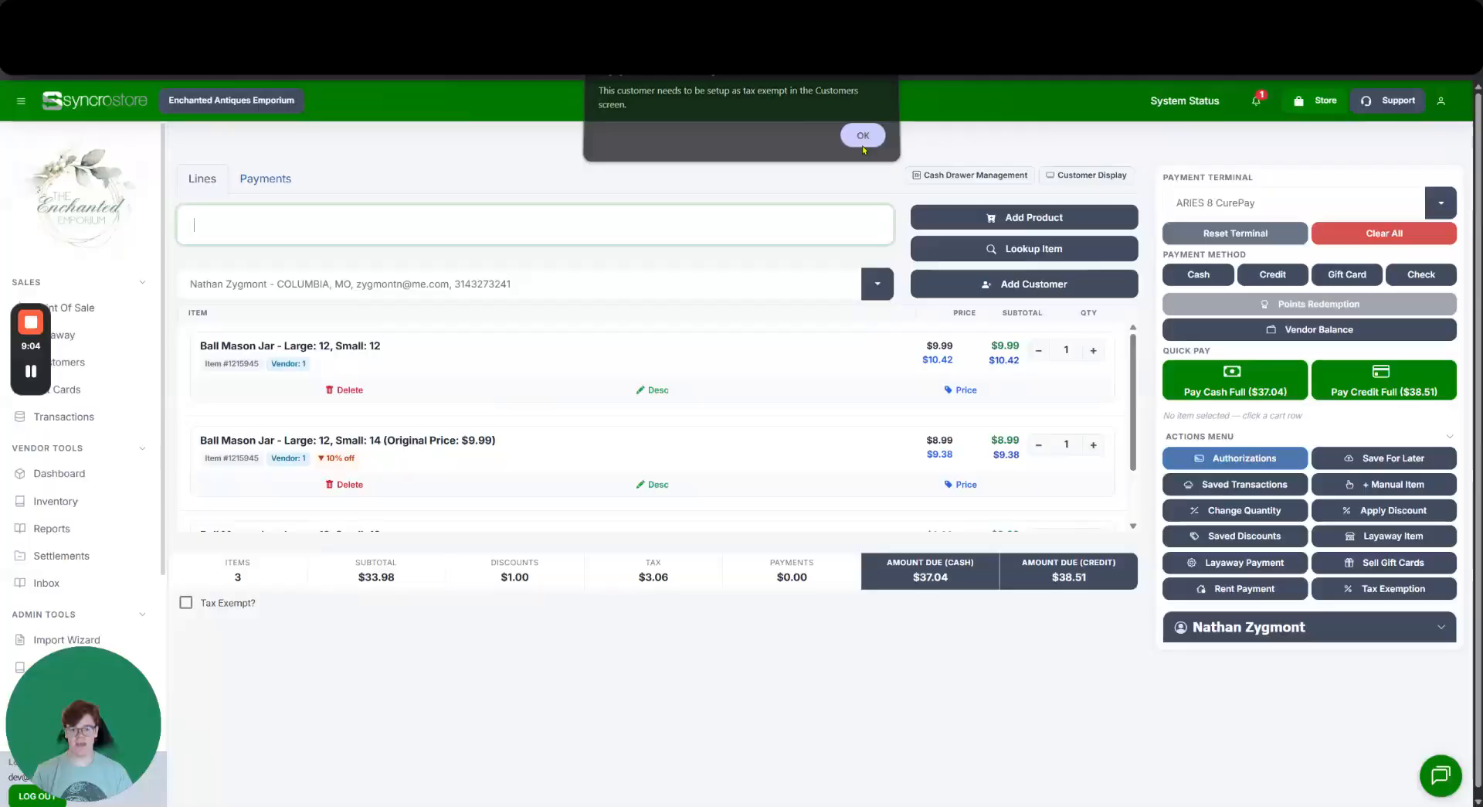
pyautogui.click(1335, 632)
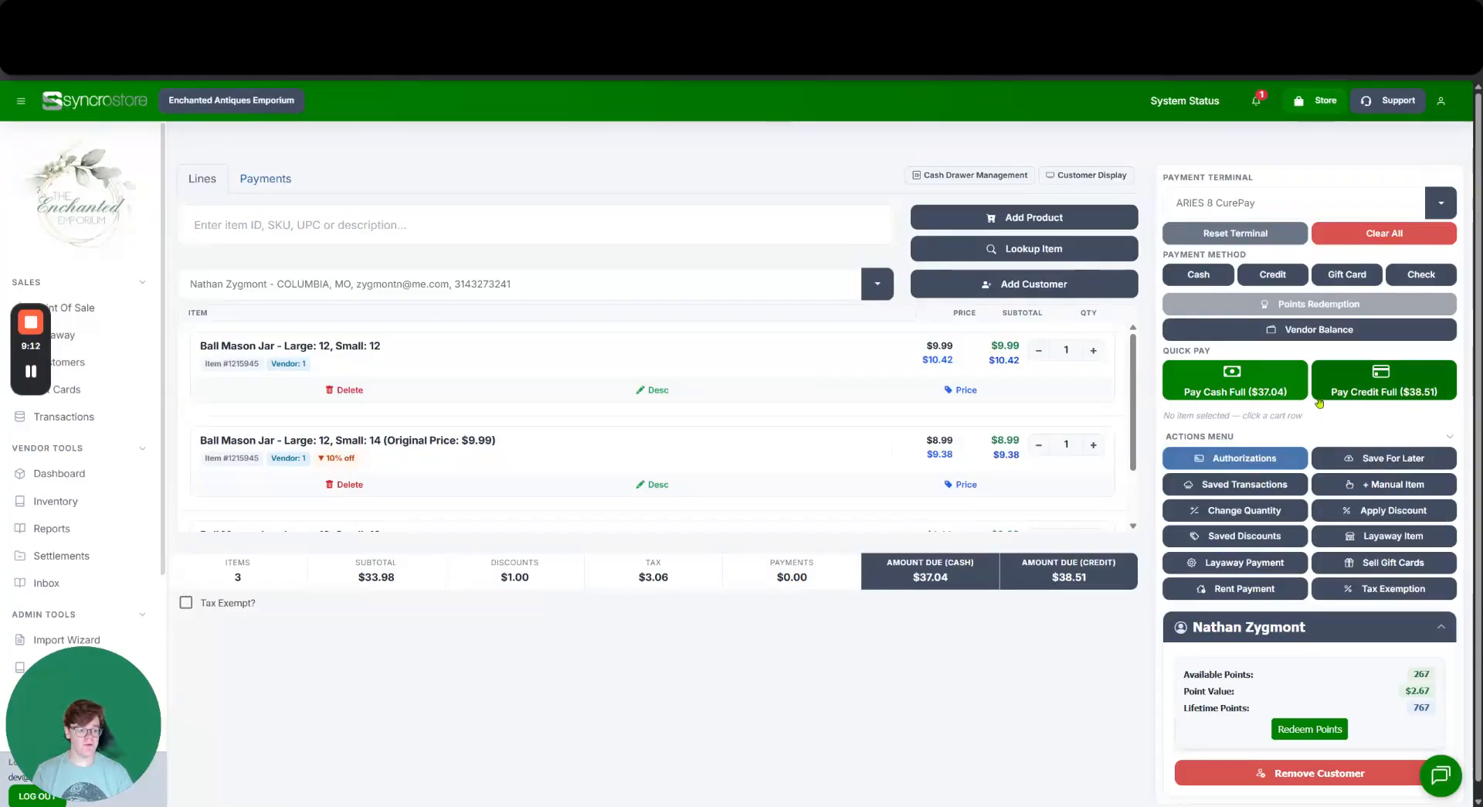
pyautogui.click(1413, 380)
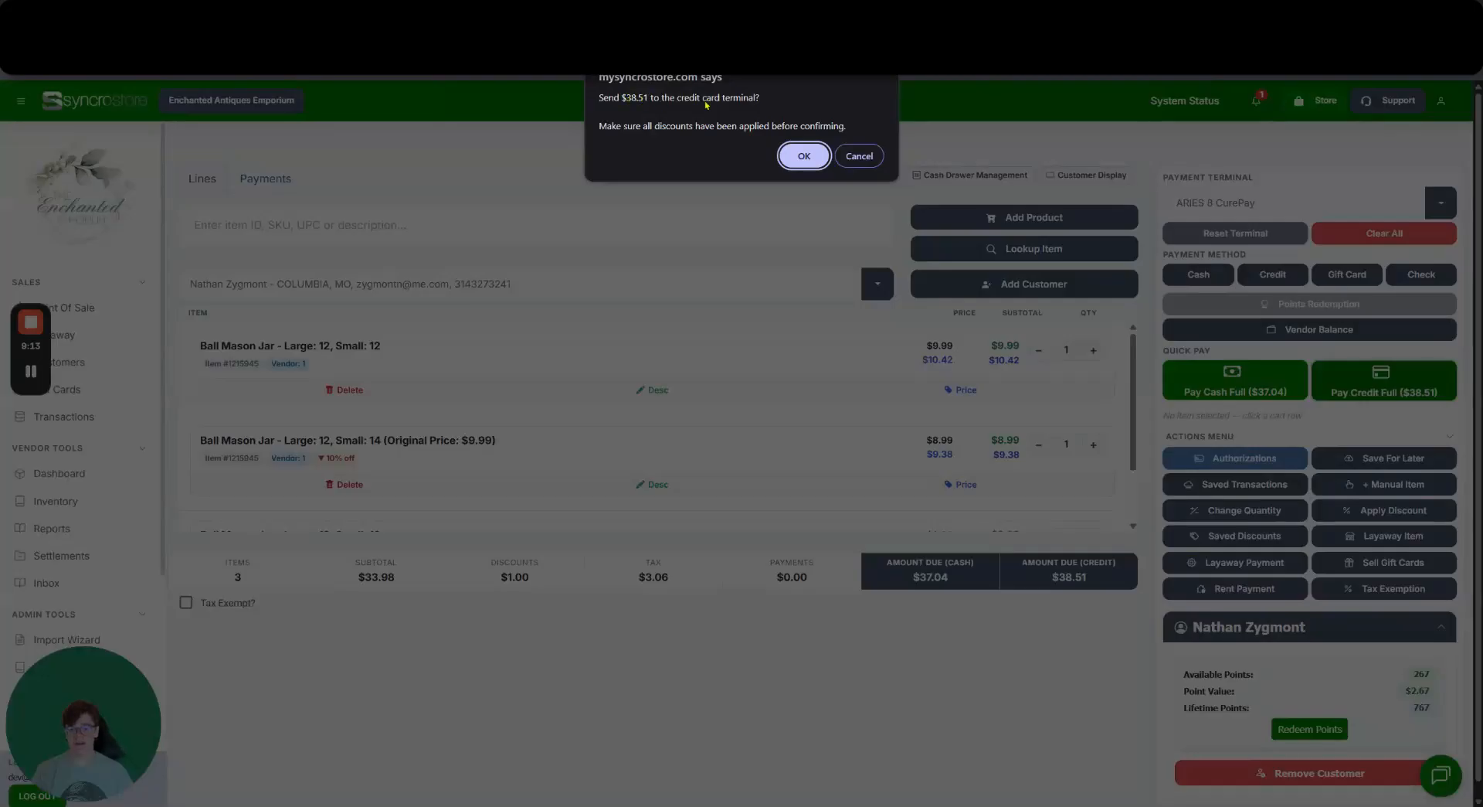
pyautogui.click(794, 160)
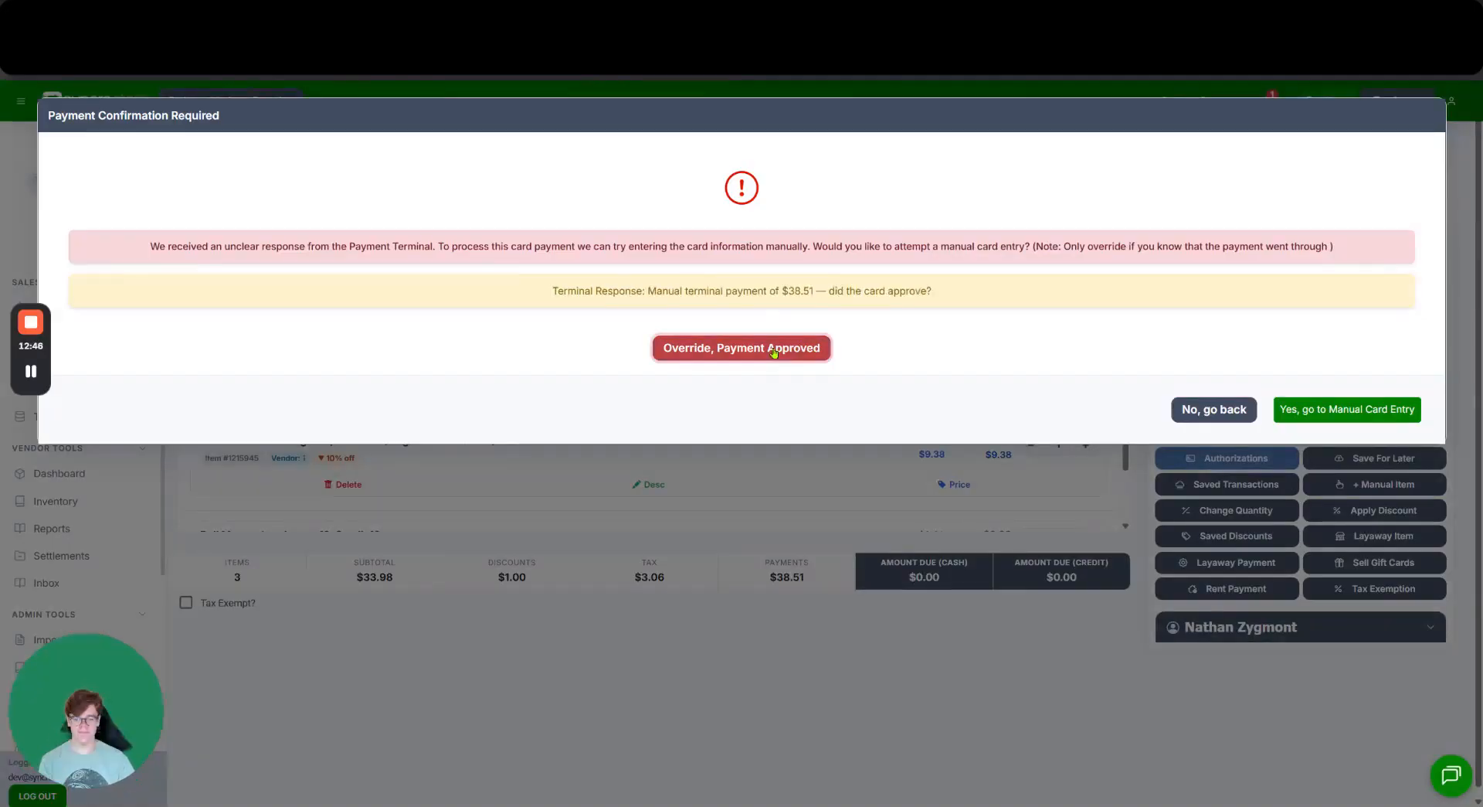
pyautogui.click(734, 347)
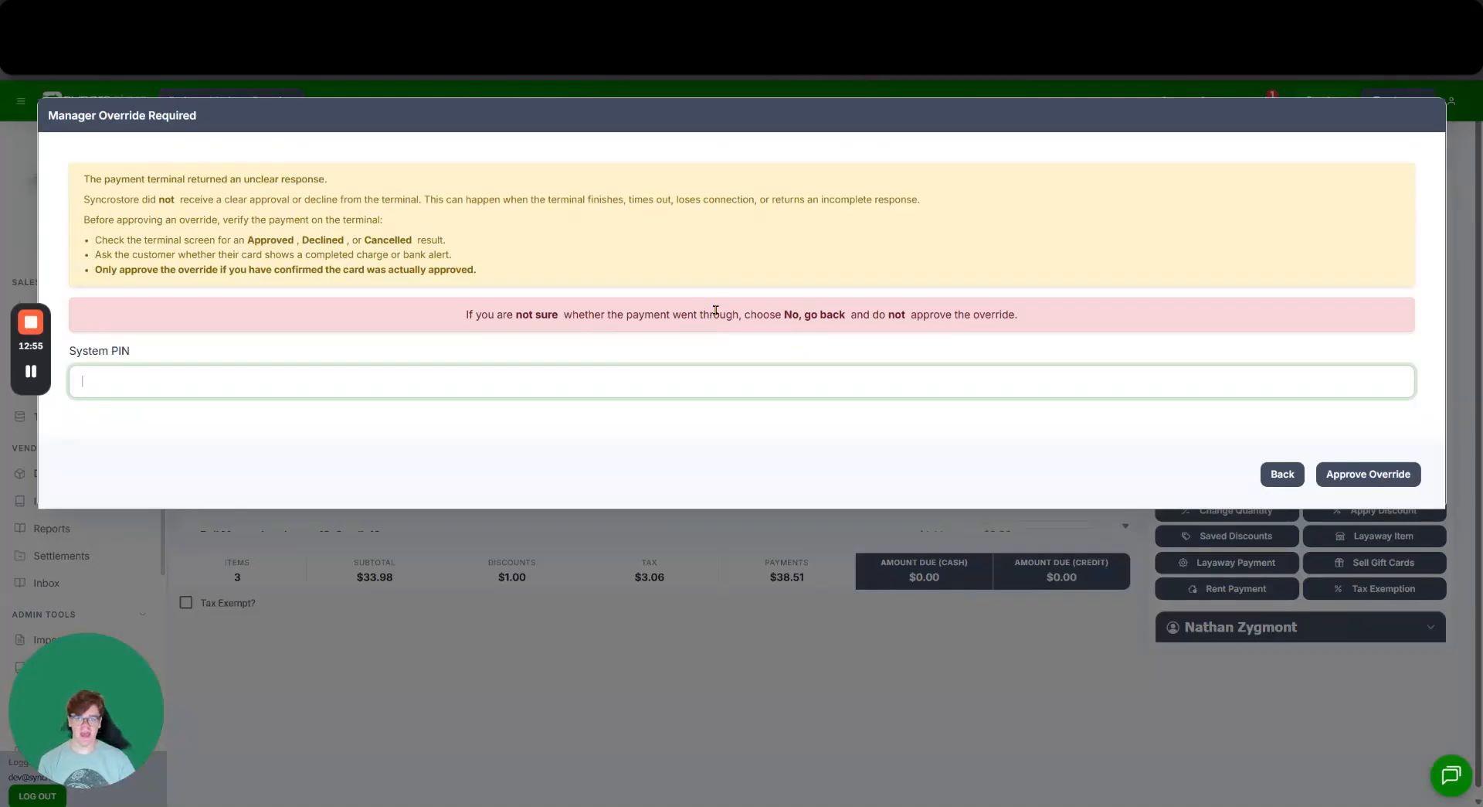
pyautogui.write('1234')
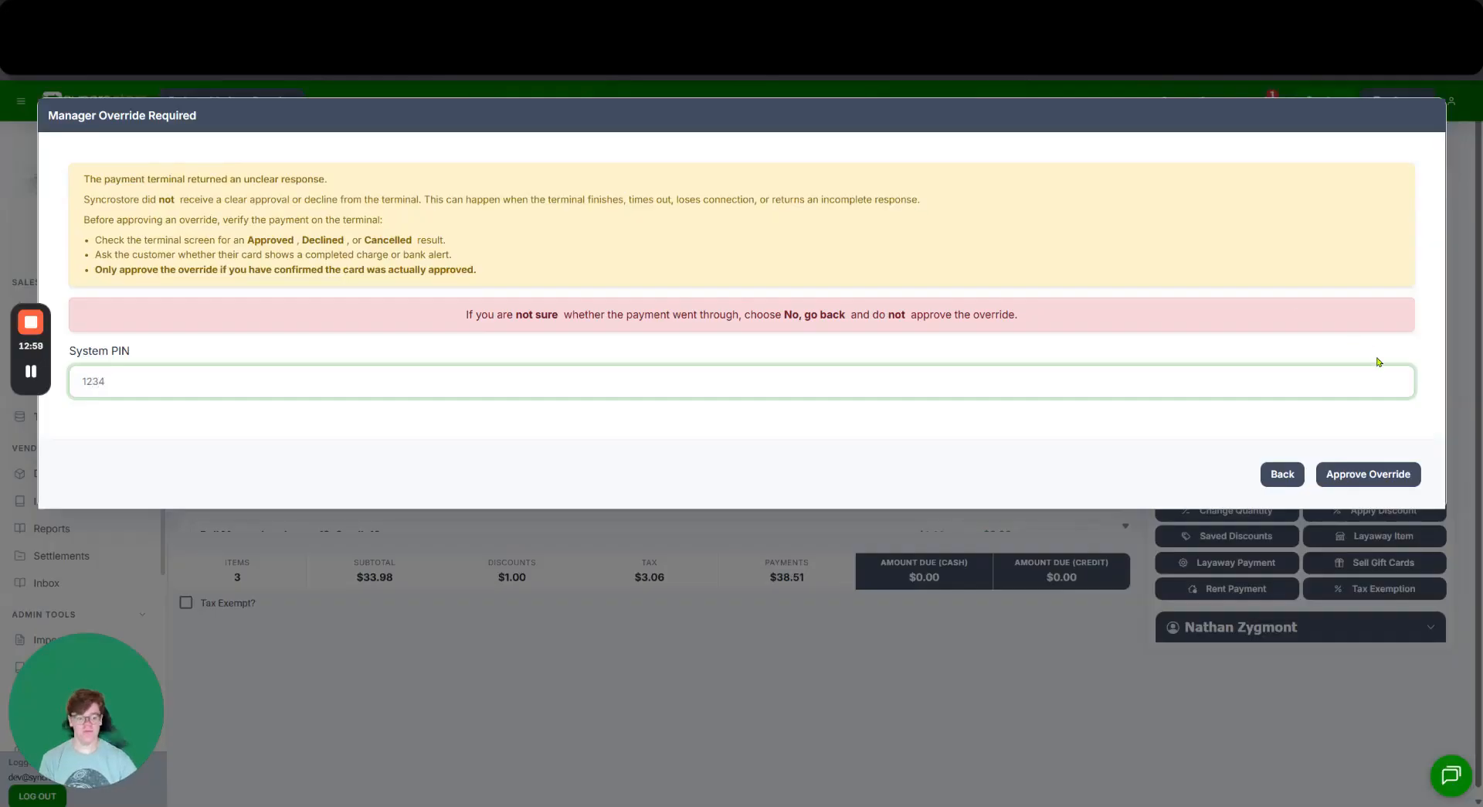
pyautogui.click(1358, 468)
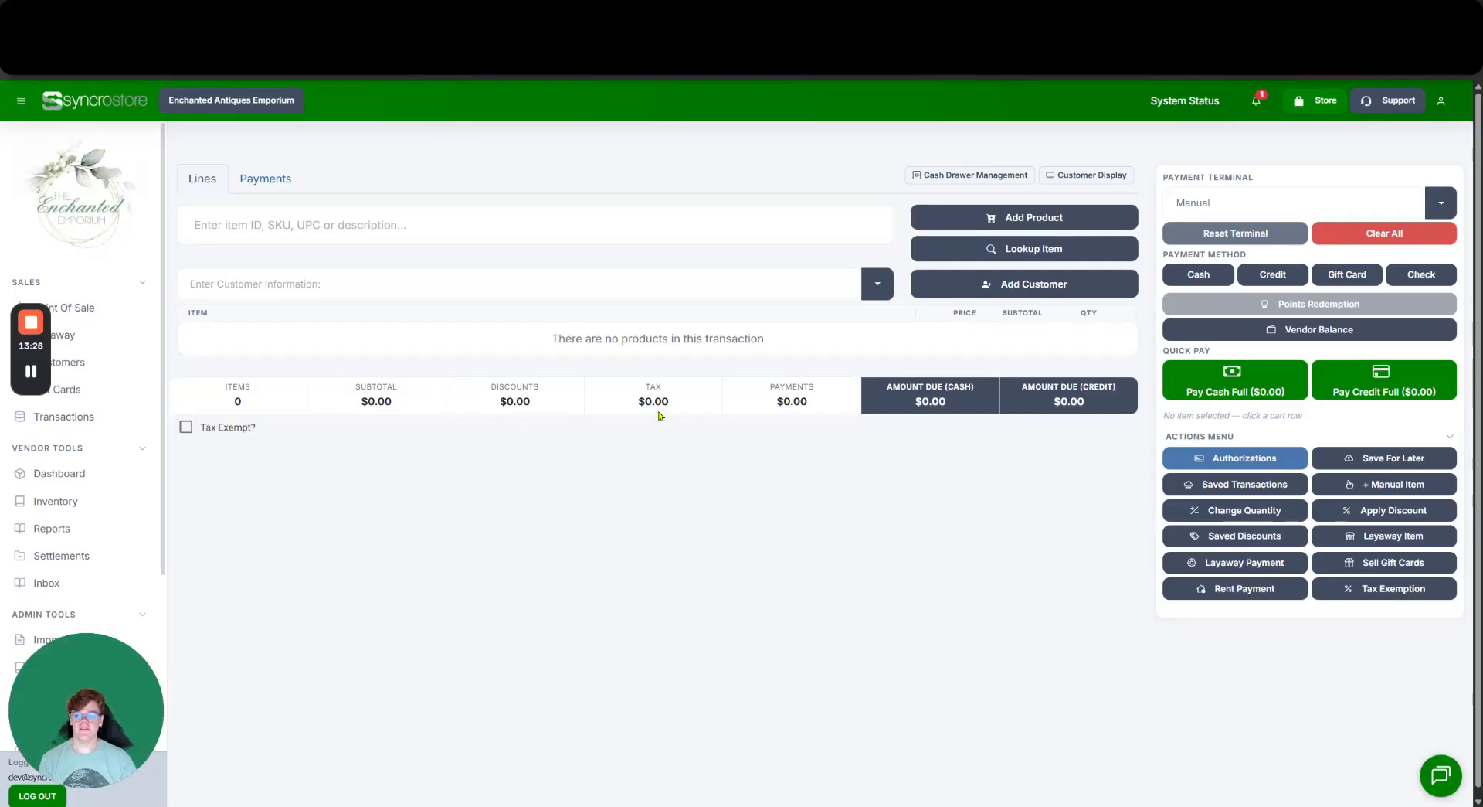
# Add a $10.00 manual item to the cart.
pyautogui.click(569, 241)
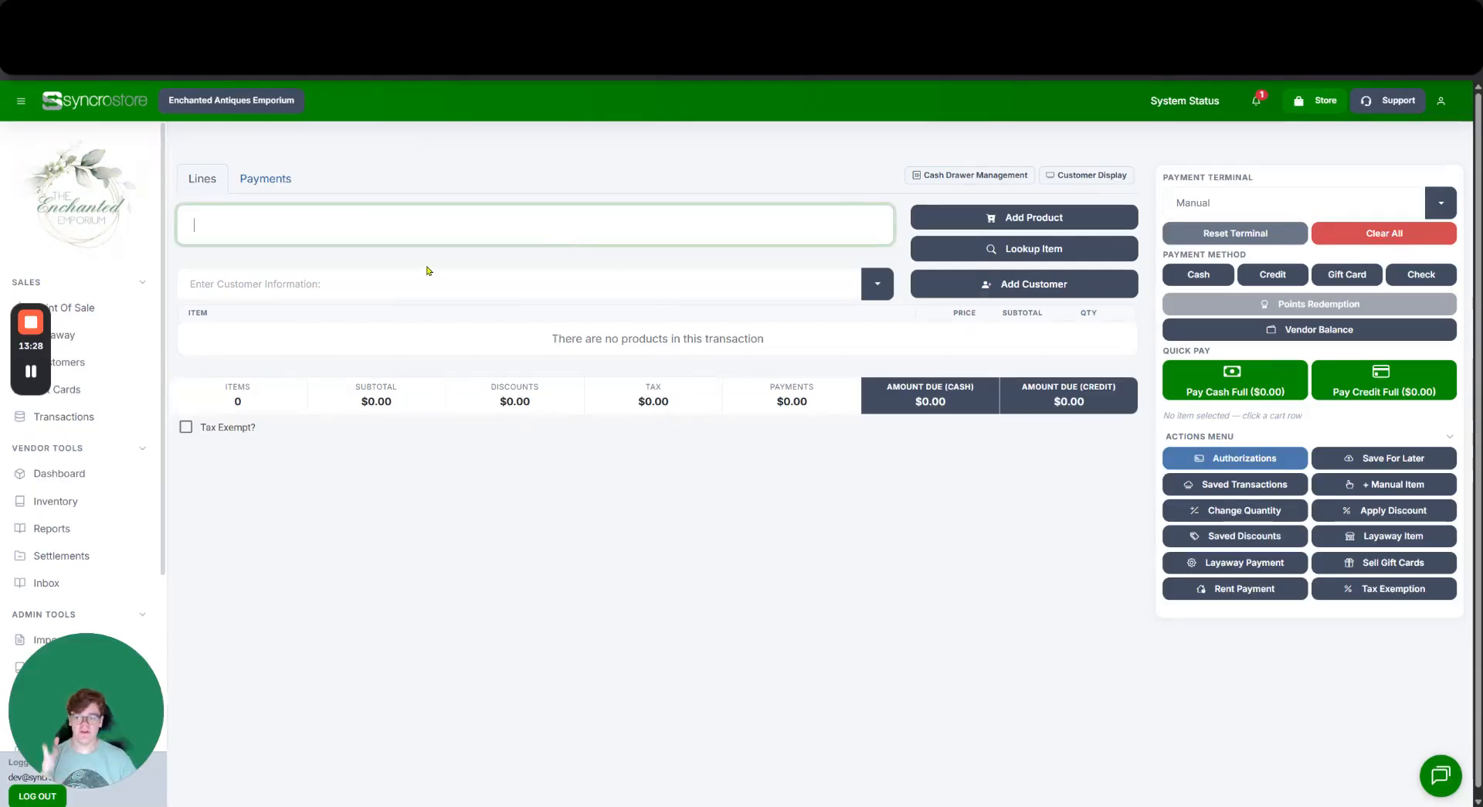
pyautogui.click(524, 177)
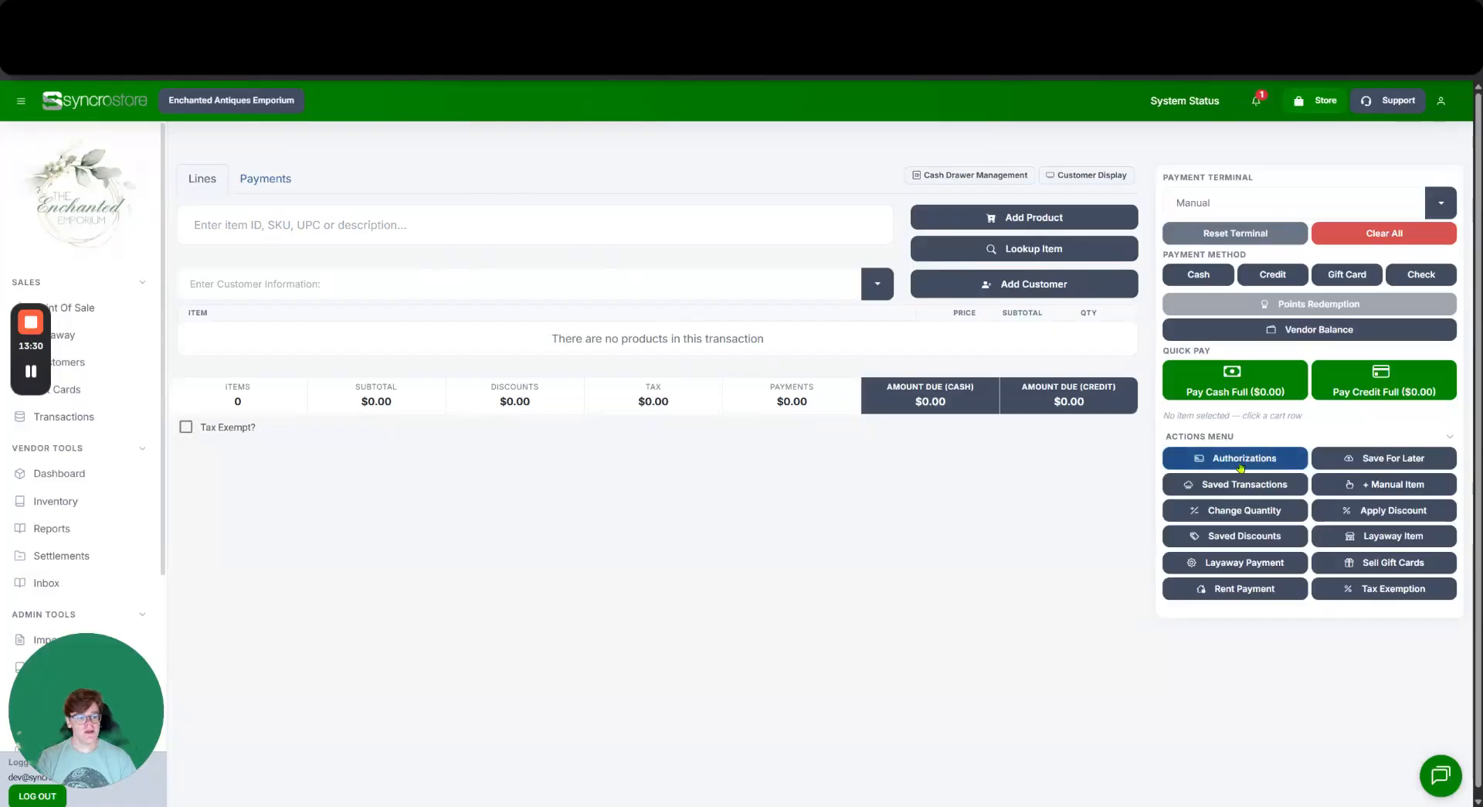
pyautogui.click(1380, 485)
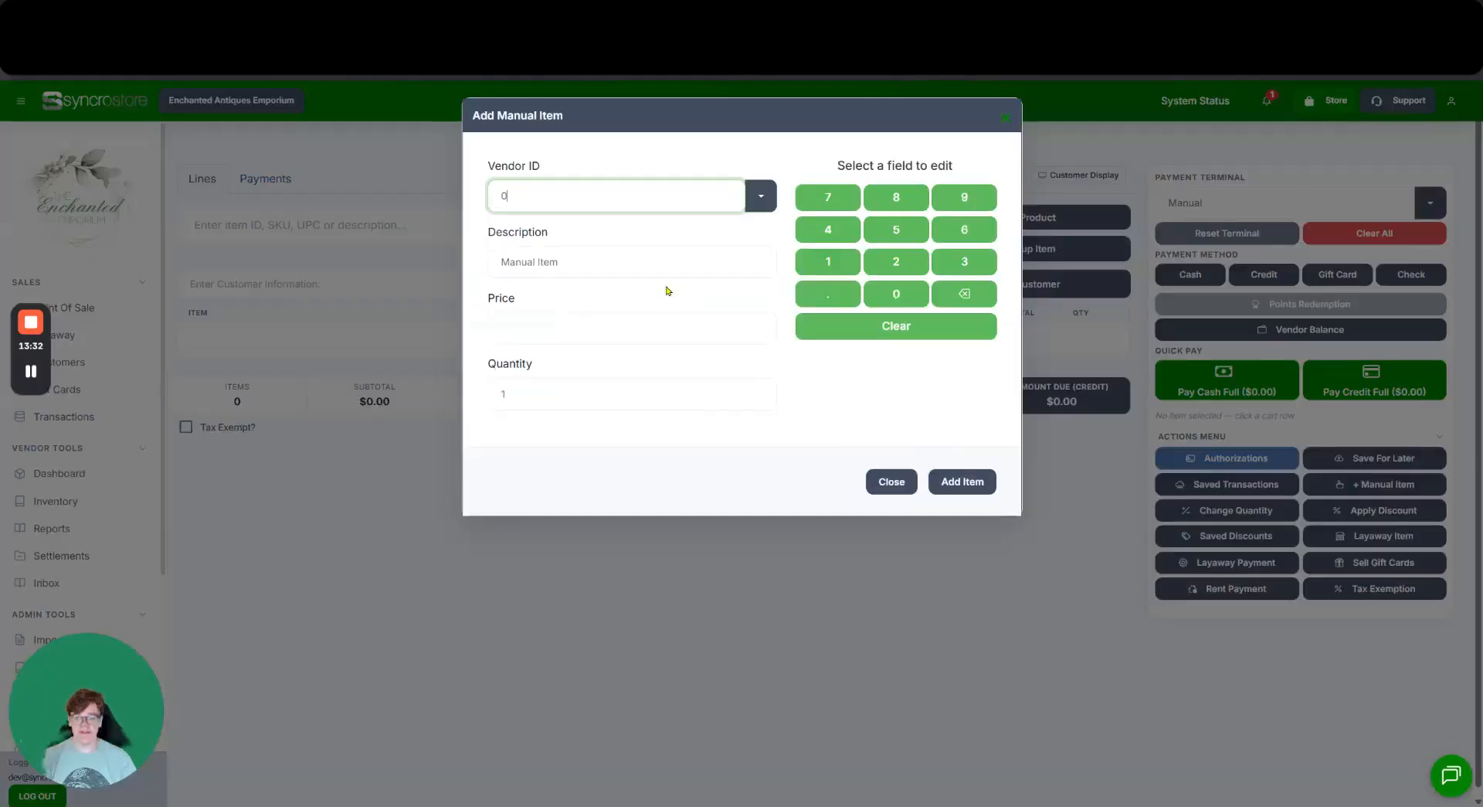
pyautogui.click(580, 312)
pyautogui.click(828, 261)
pyautogui.click(896, 293)
pyautogui.click(980, 474)
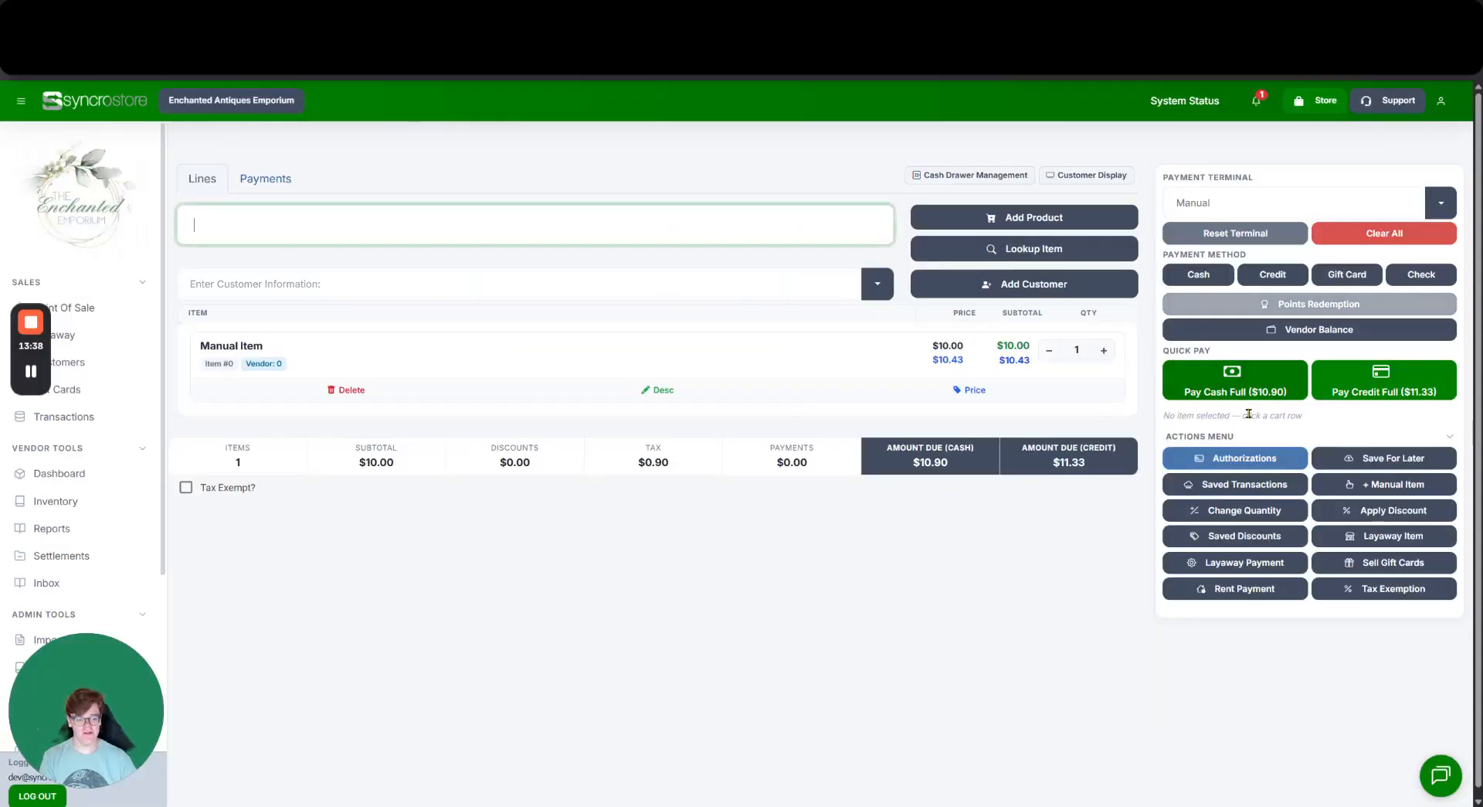
# Pay the $10.90 total with $20 cash, giving $9.10 change and completing the sale.
pyautogui.click(1235, 383)
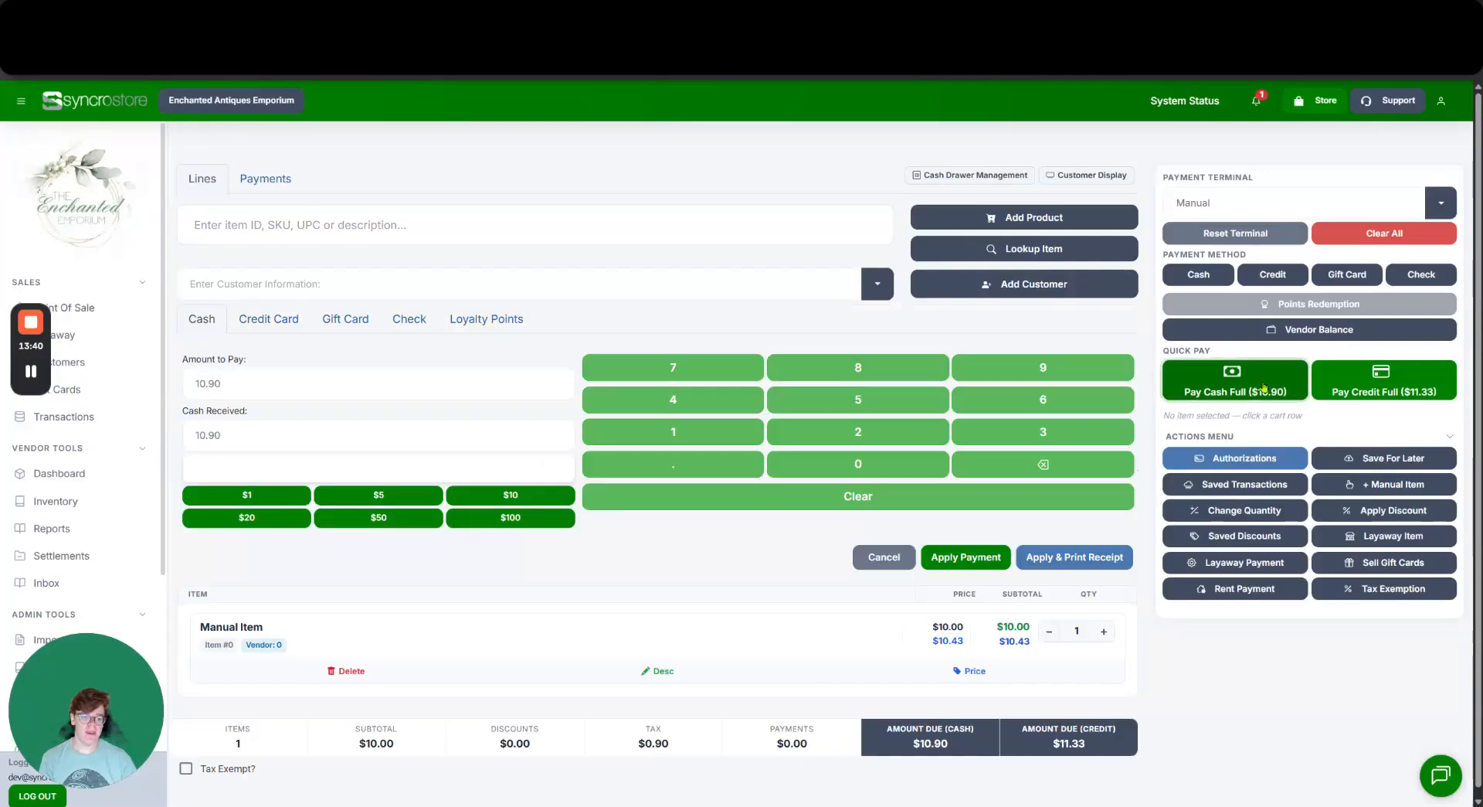
pyautogui.doubleClick(205, 432)
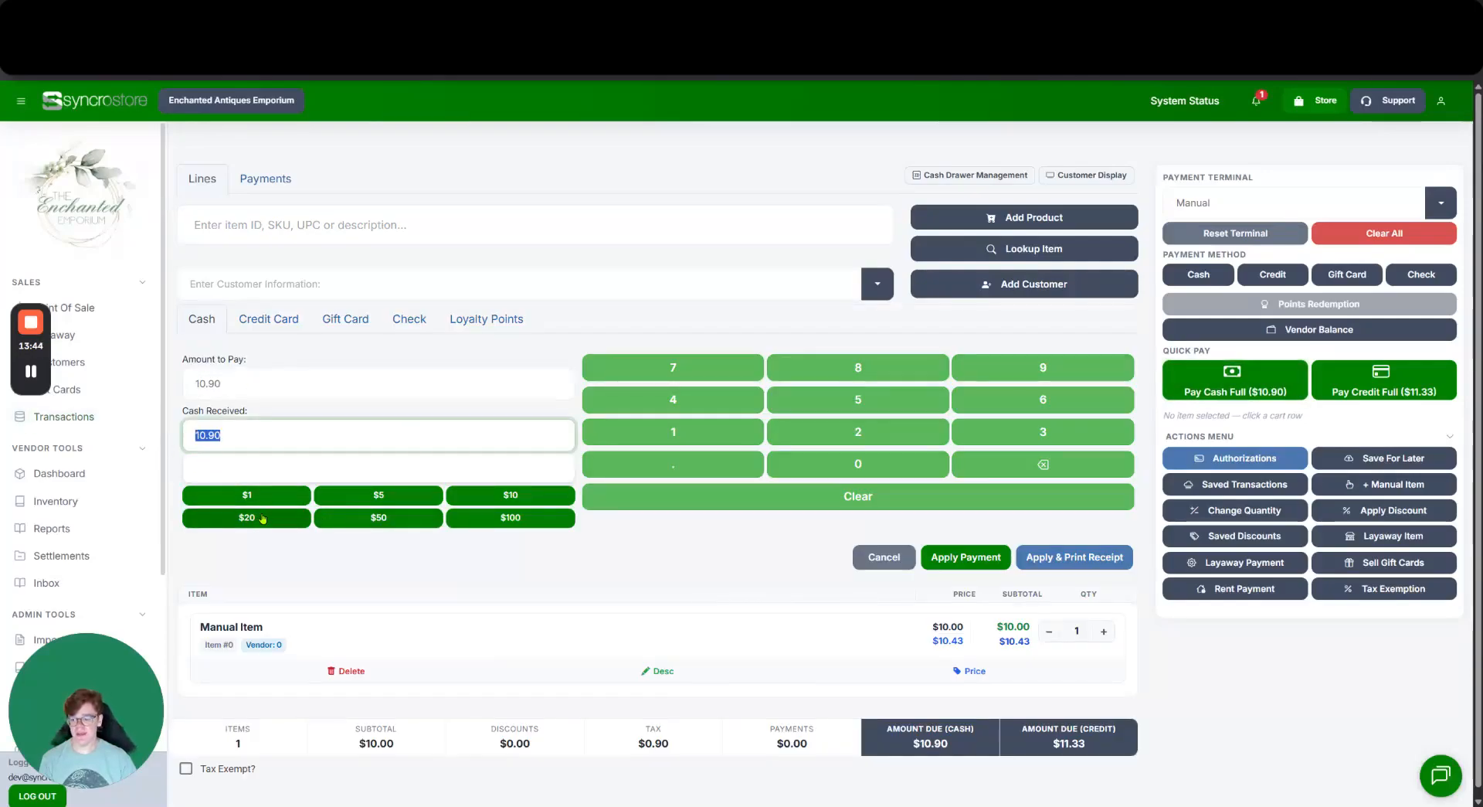
pyautogui.write('20')
pyautogui.click(685, 526)
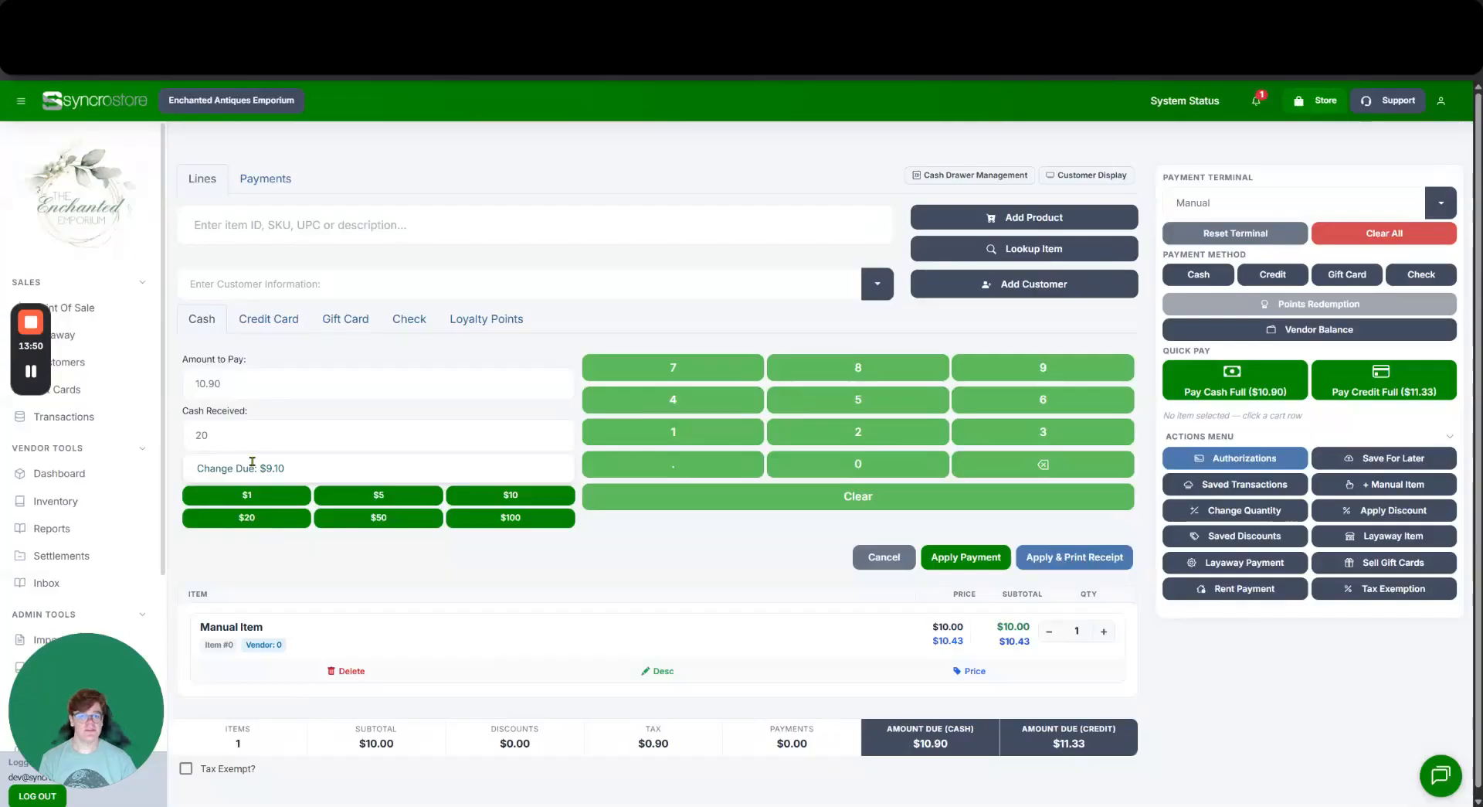
pyautogui.click(966, 556)
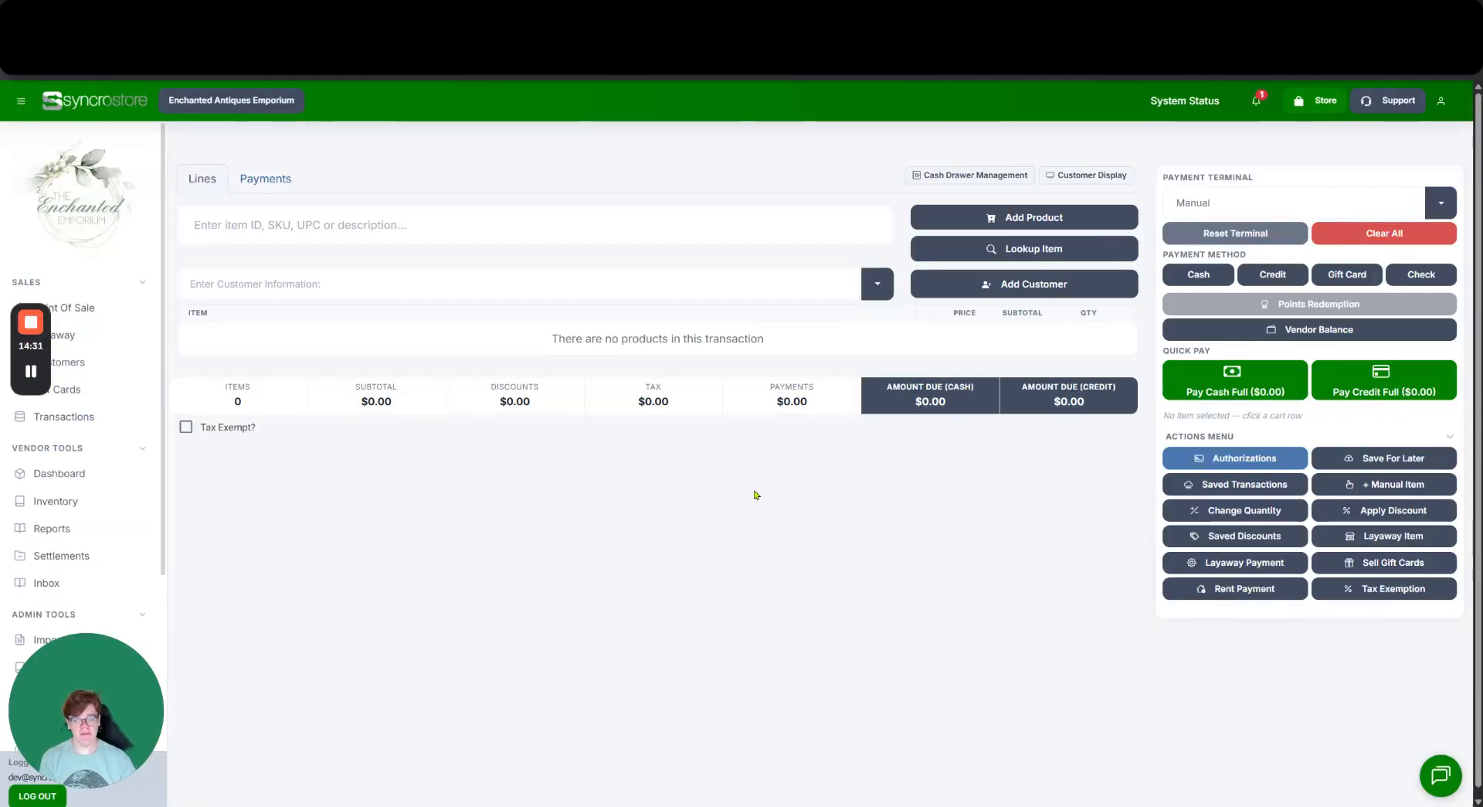
# Add a $50.00 manual item to the cart, bringing the total to $54.50.
pyautogui.click(1367, 487)
pyautogui.click(622, 326)
pyautogui.click(896, 230)
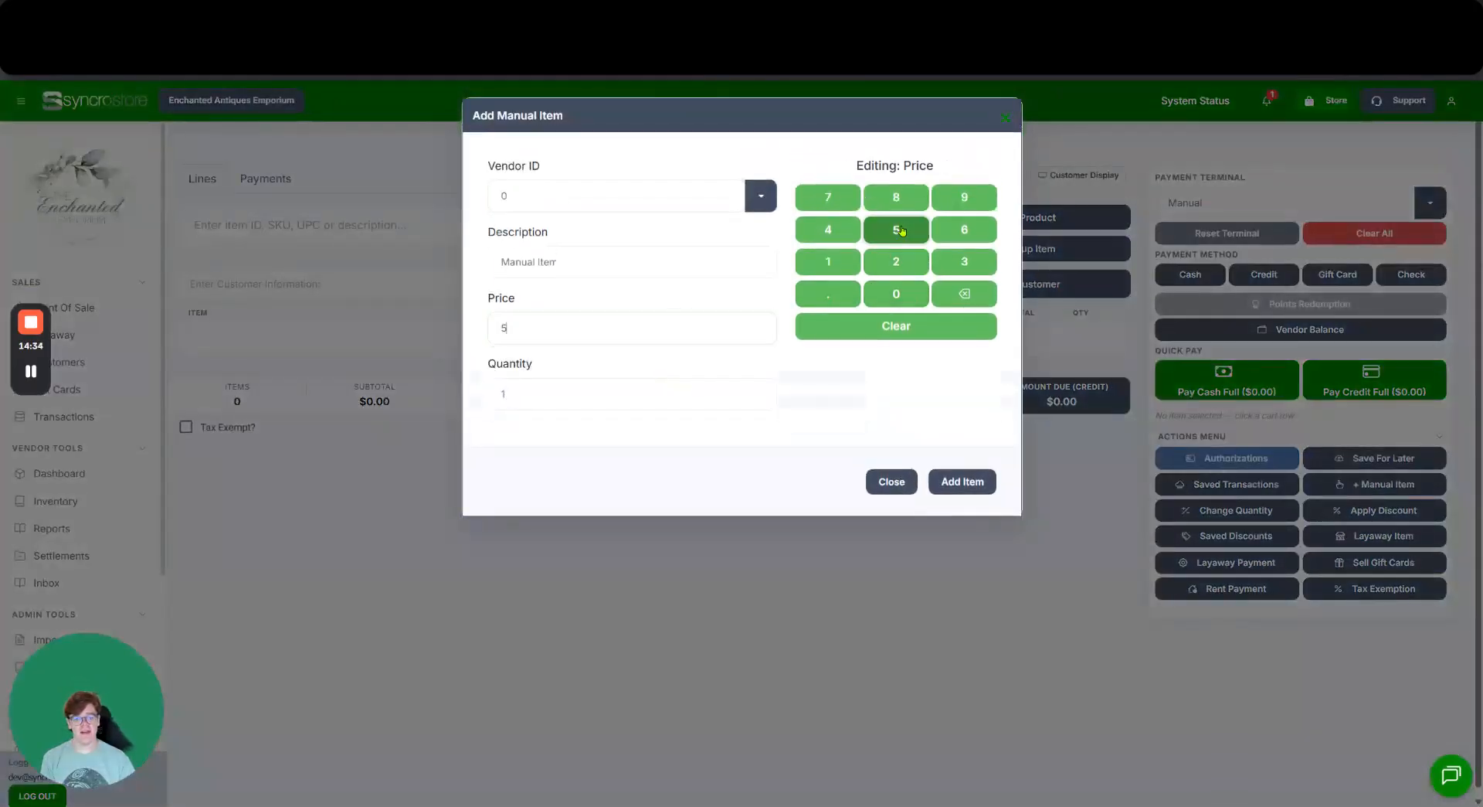
pyautogui.click(916, 303)
pyautogui.click(975, 483)
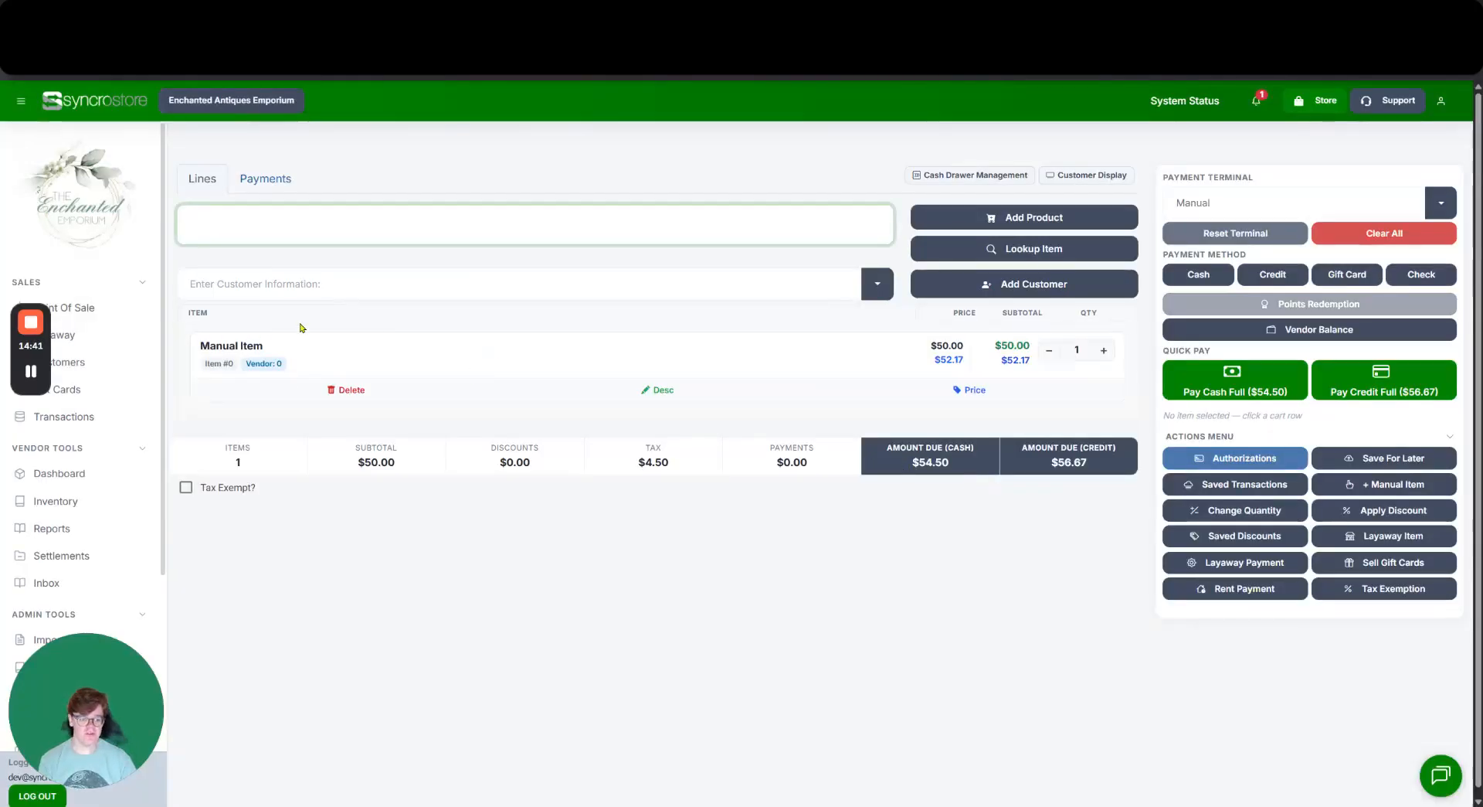
# Apply a partial $20 cash payment toward the $54.50 total.
pyautogui.click(1183, 379)
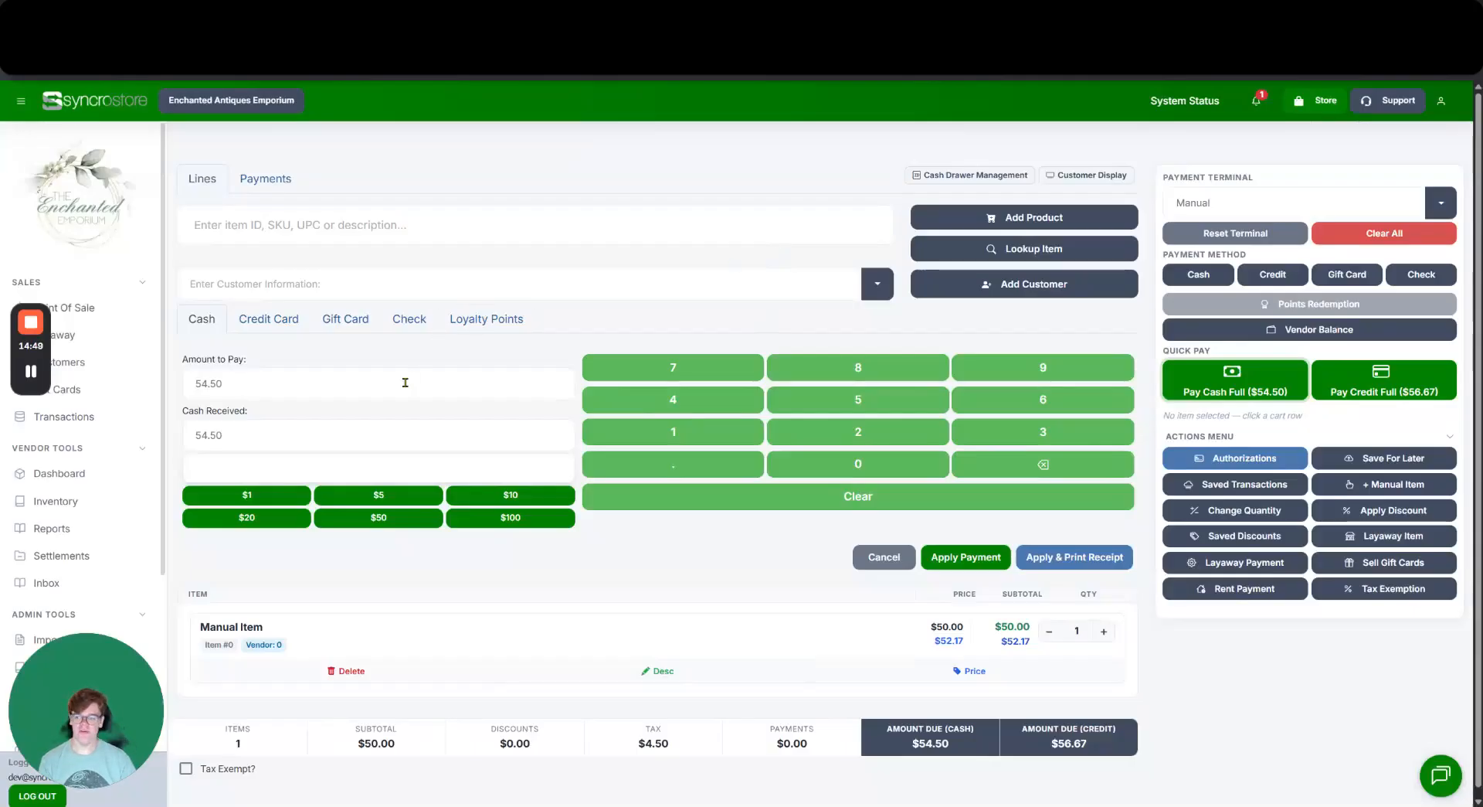
pyautogui.click(308, 435)
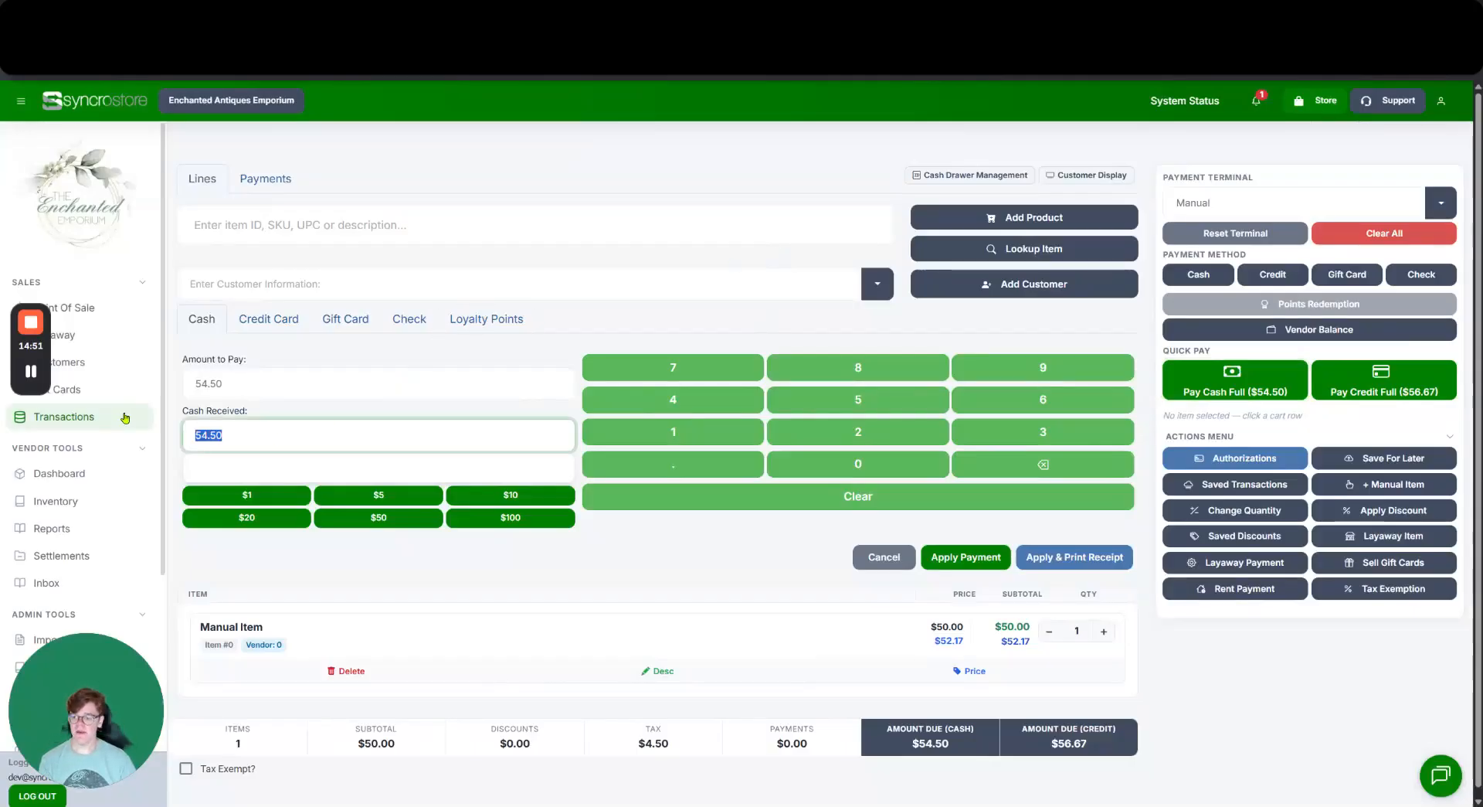
pyautogui.write('20')
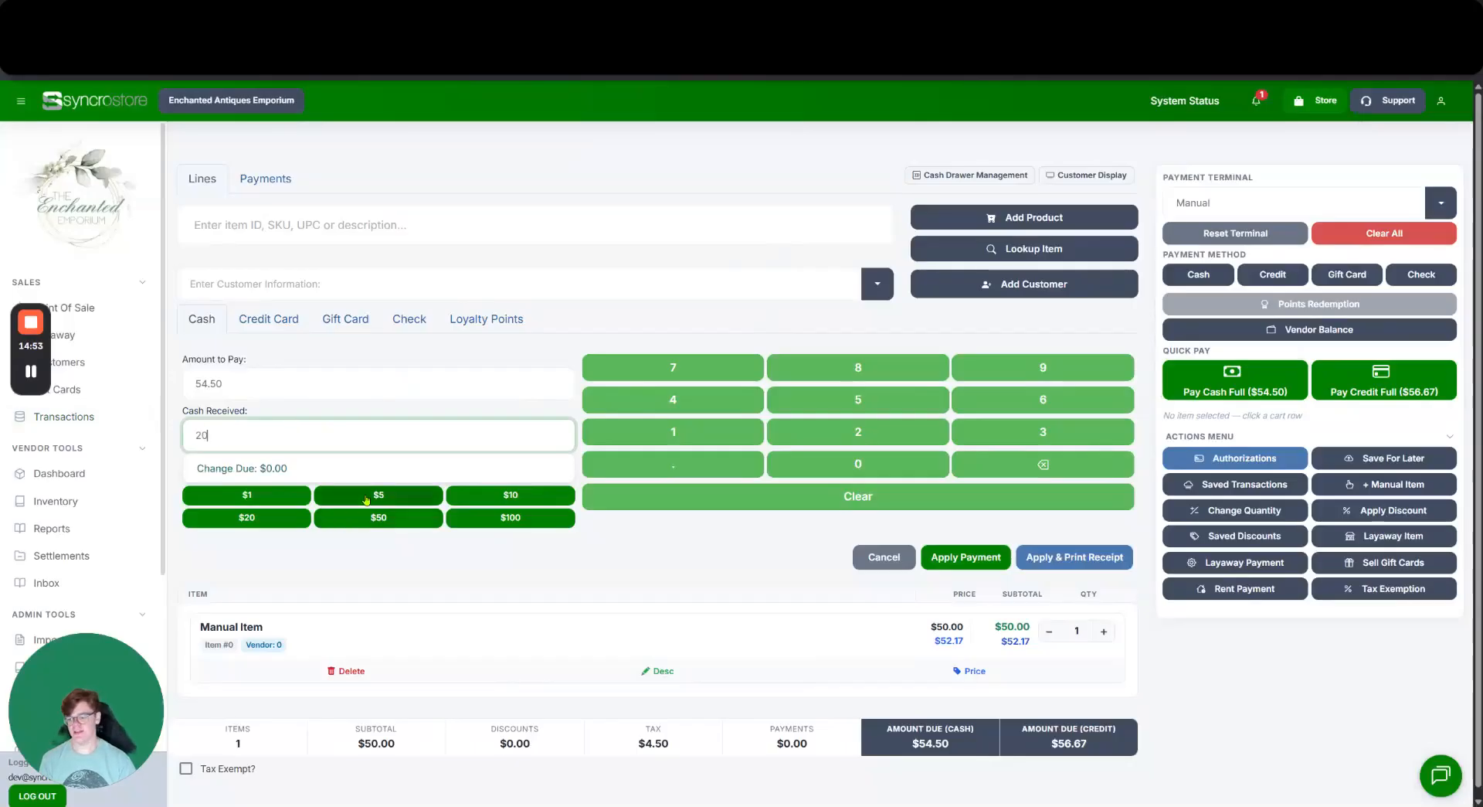
pyautogui.click(711, 548)
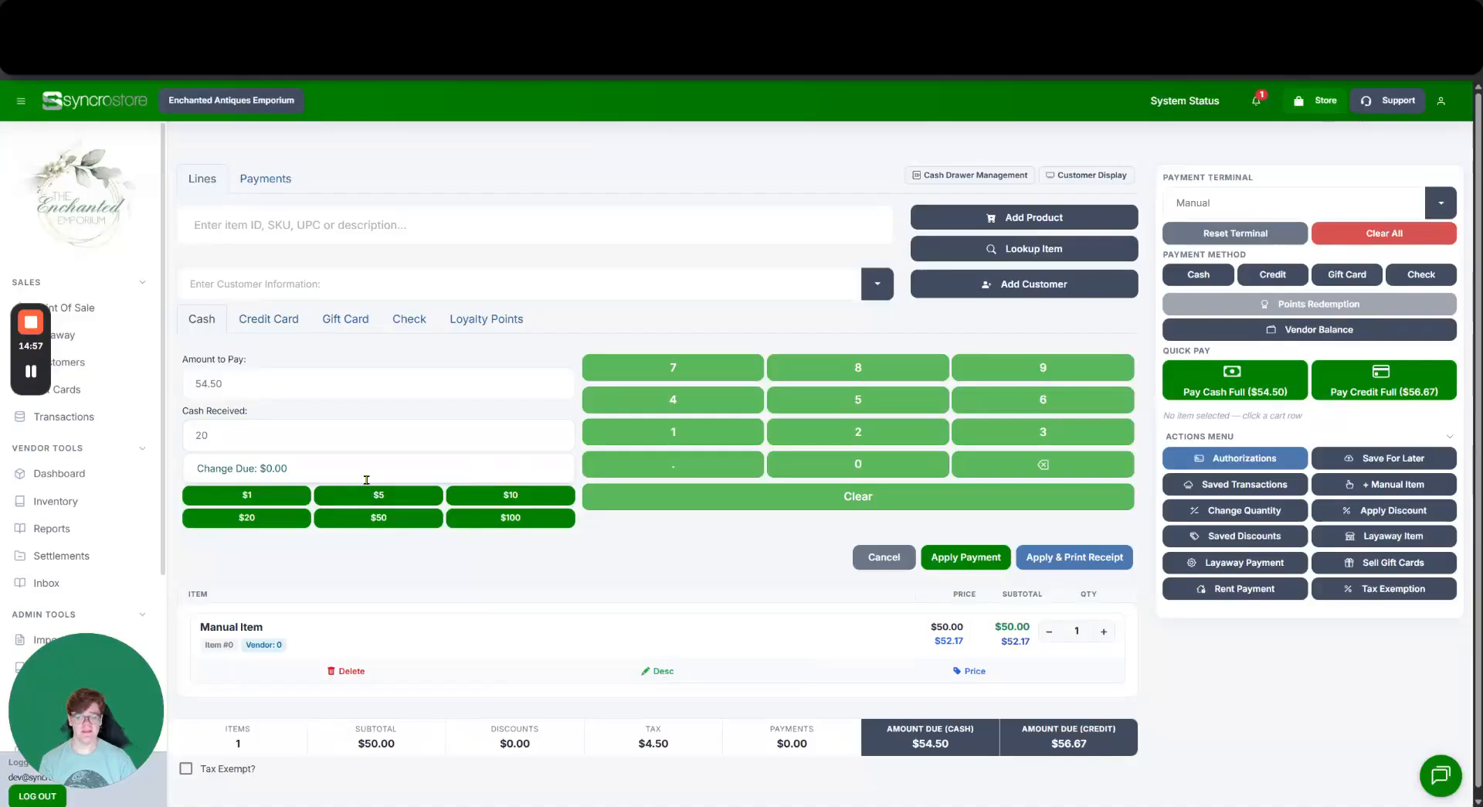
pyautogui.click(941, 547)
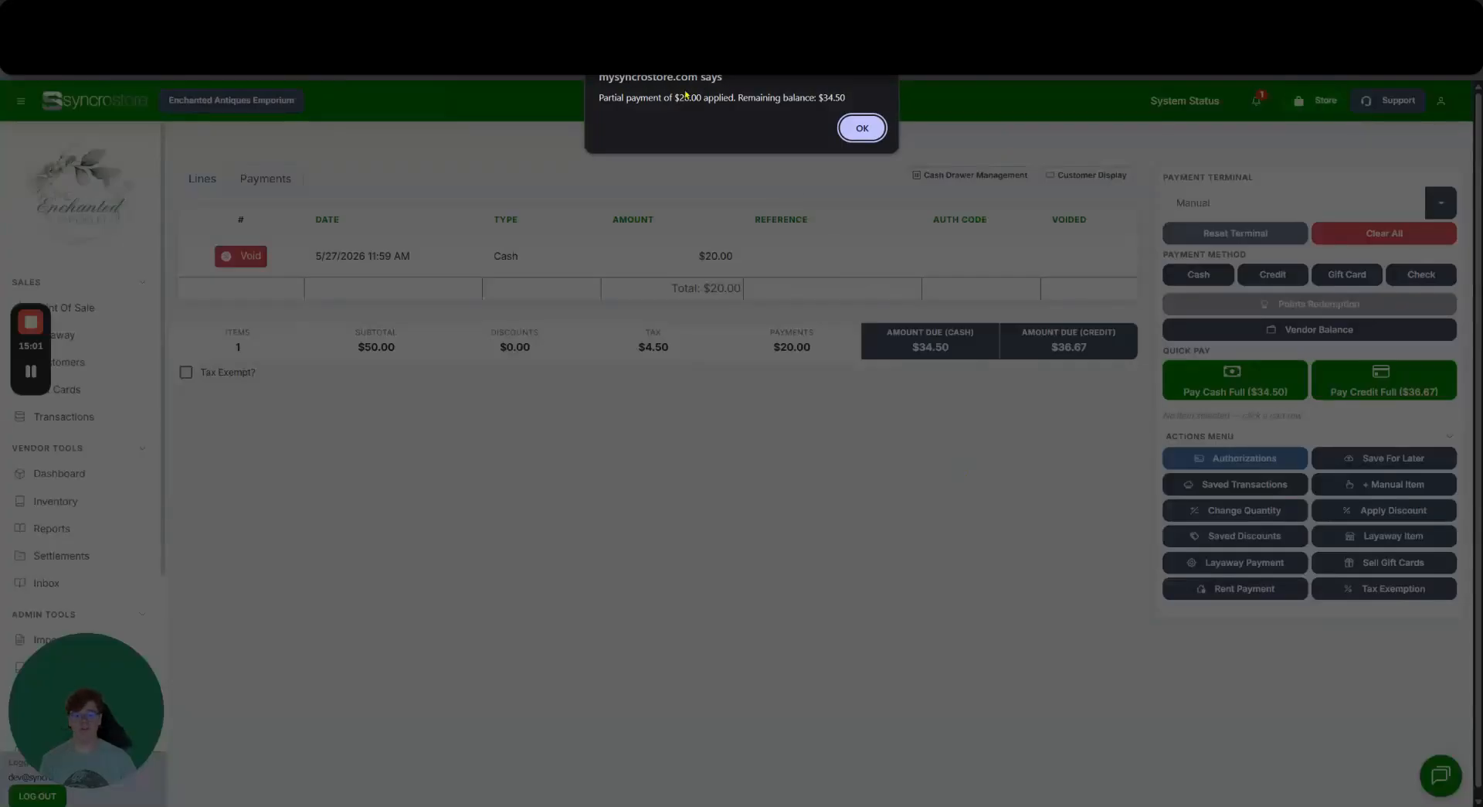
# Acknowledge the $20 partial payment notice and return to the Lines view with $34.50 due.
pyautogui.click(862, 127)
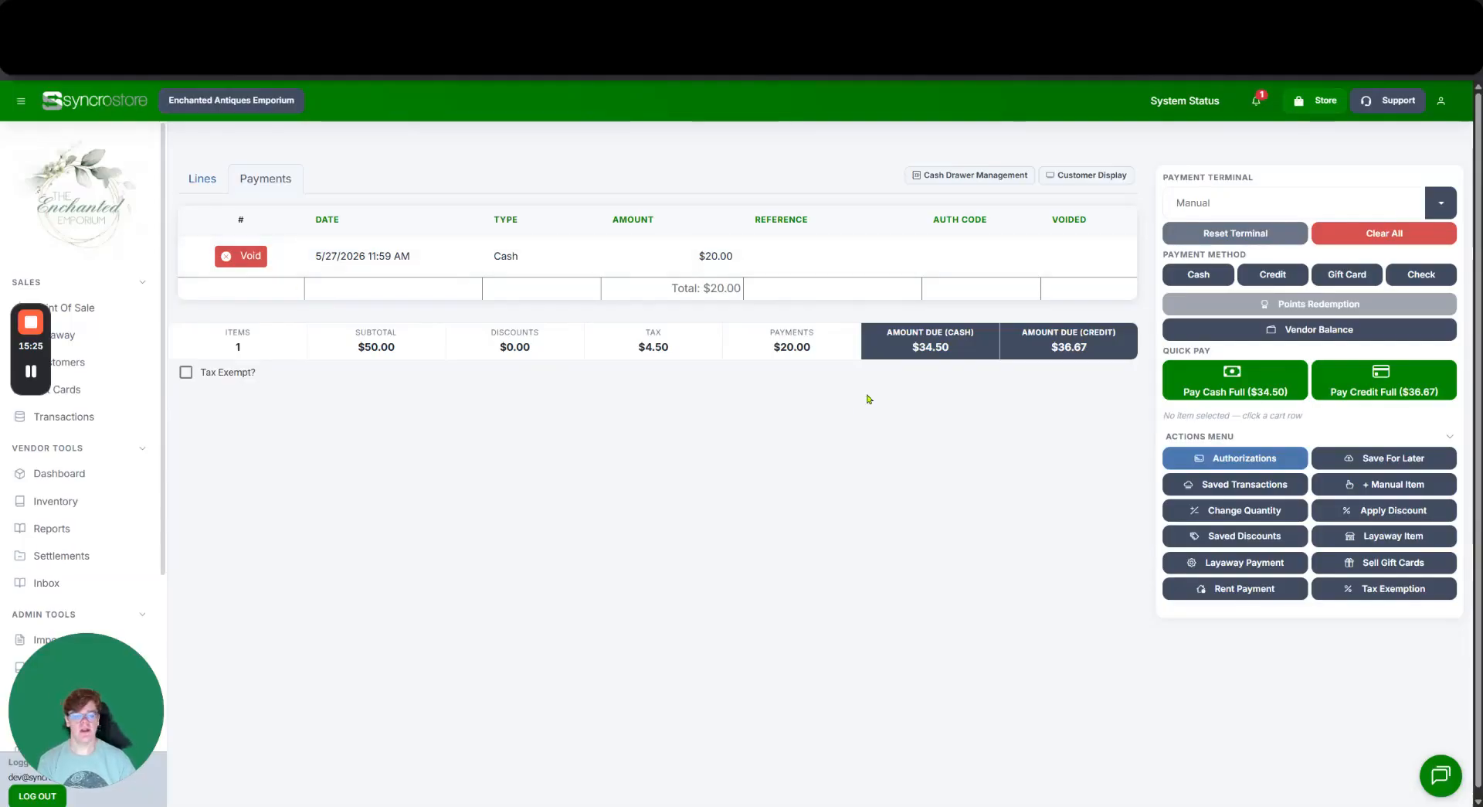
pyautogui.click(201, 181)
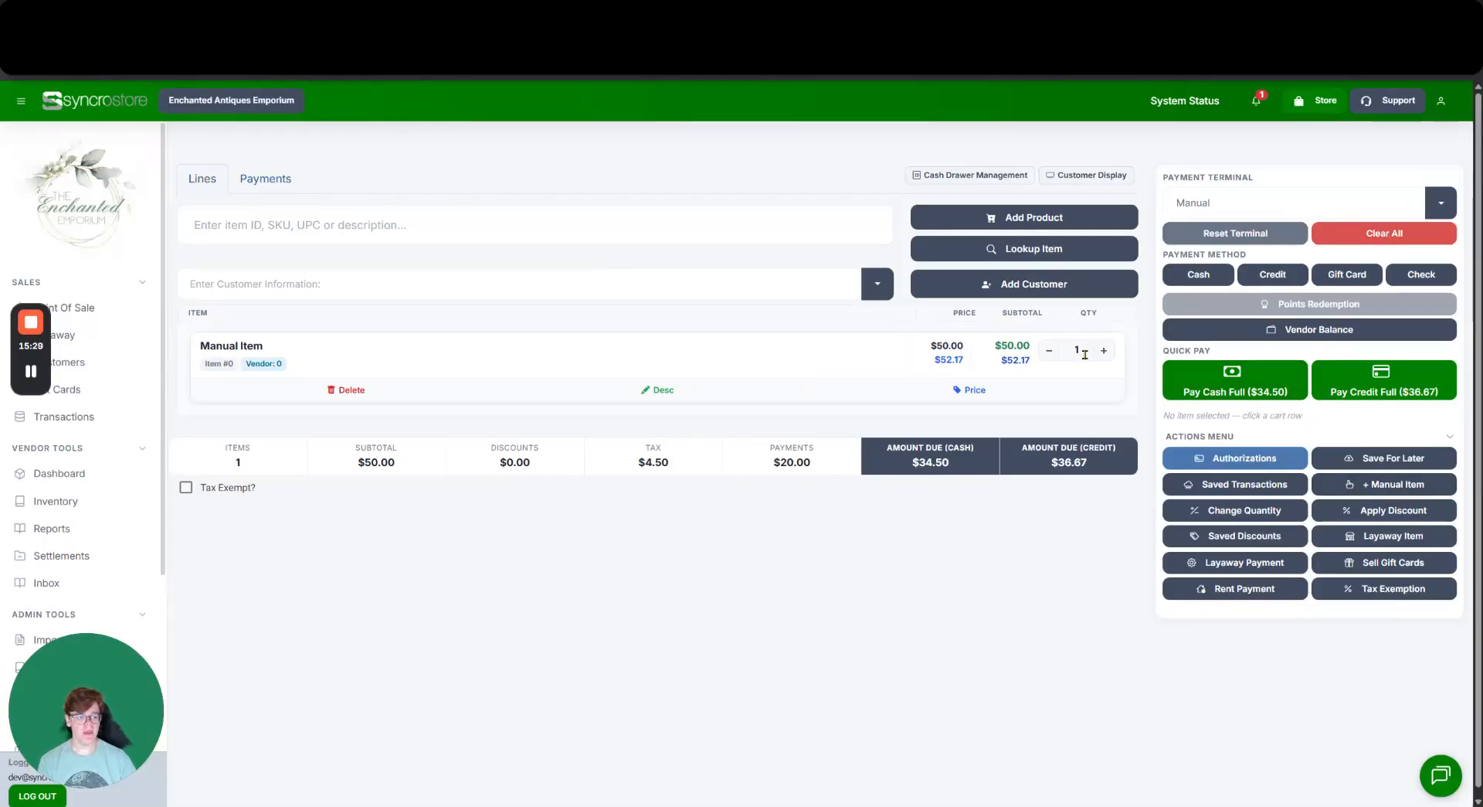
# Pay the remaining $36.67 by card using a manager-PIN approved override, emptying the cart.
pyautogui.click(1376, 394)
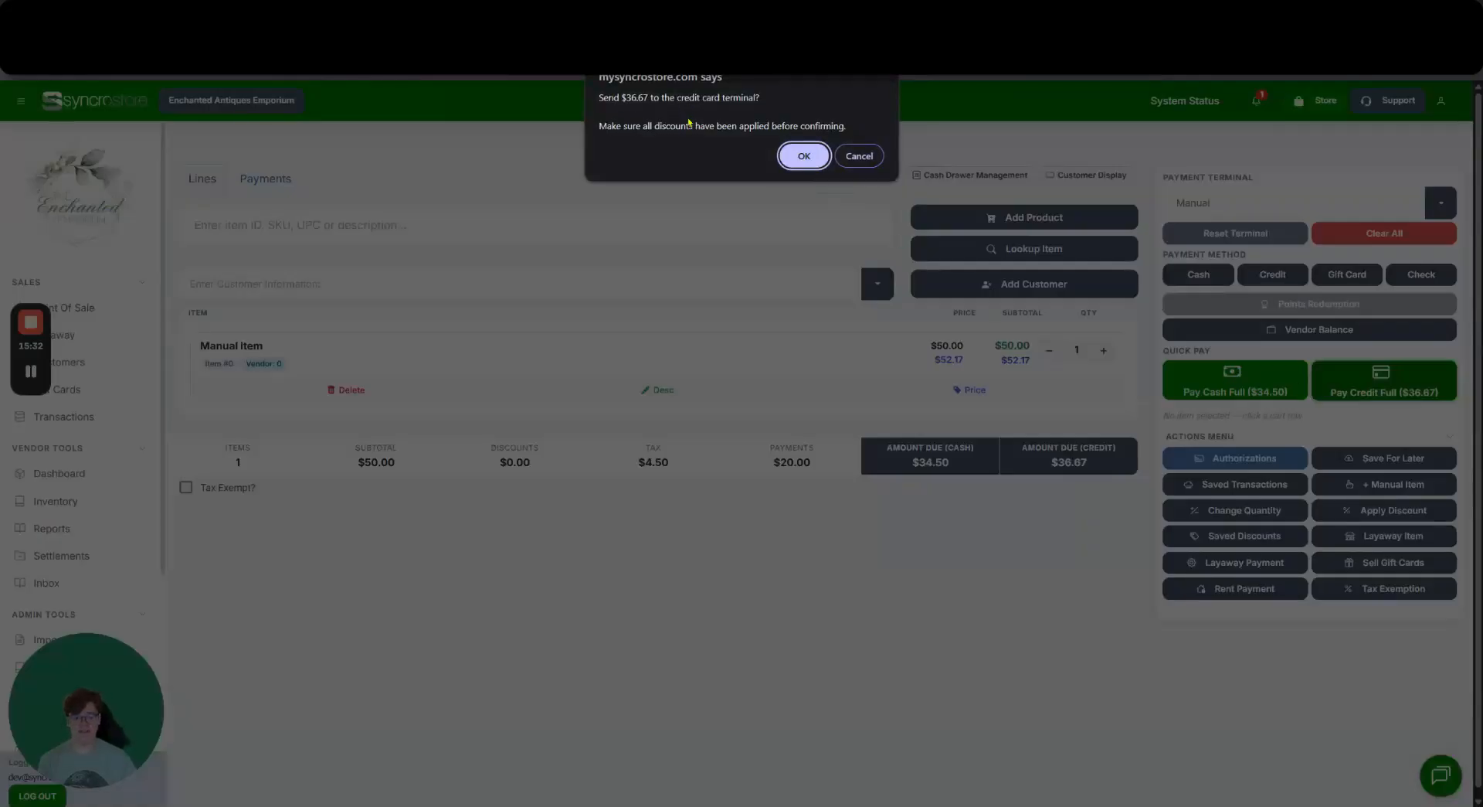
pyautogui.click(804, 155)
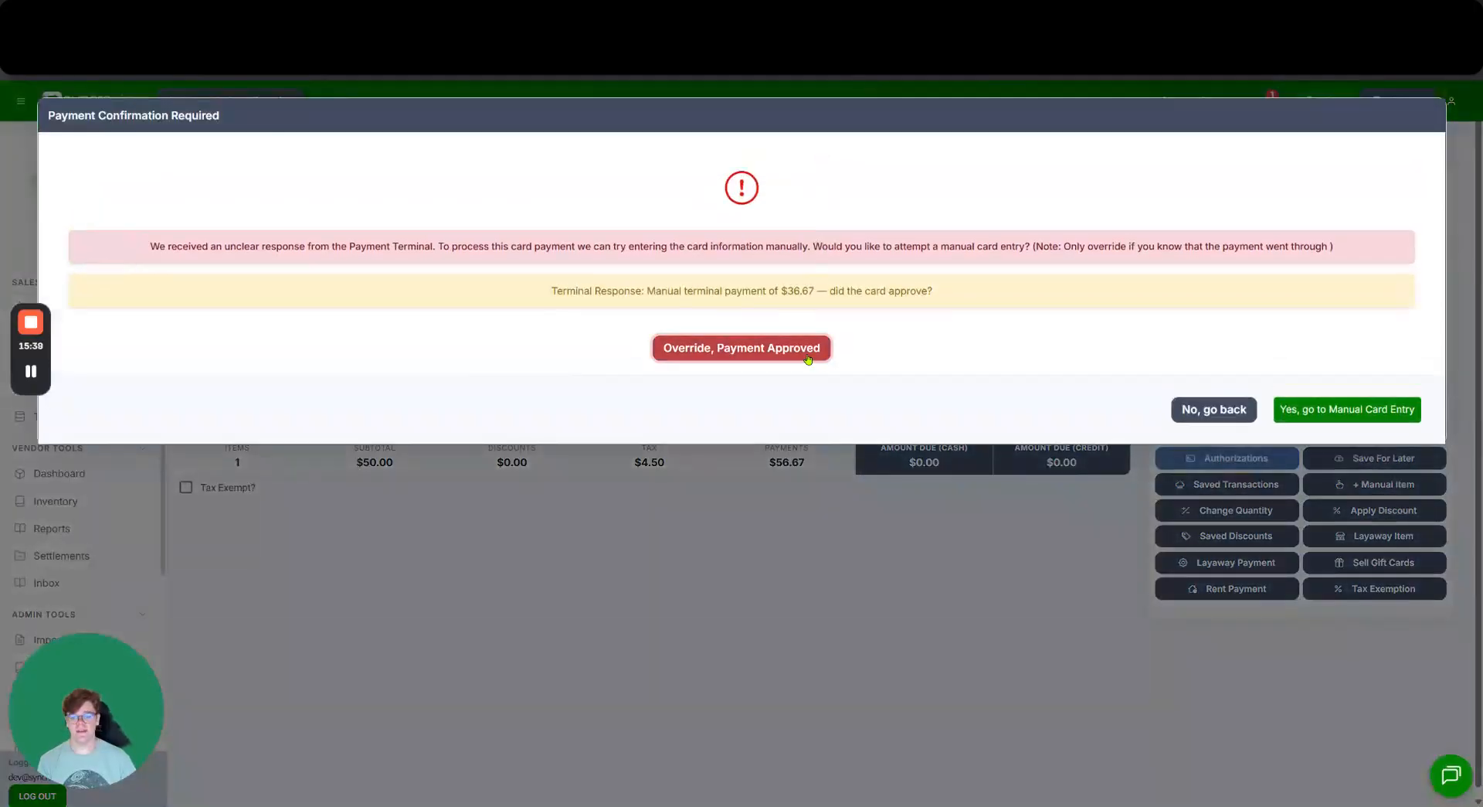
pyautogui.click(808, 357)
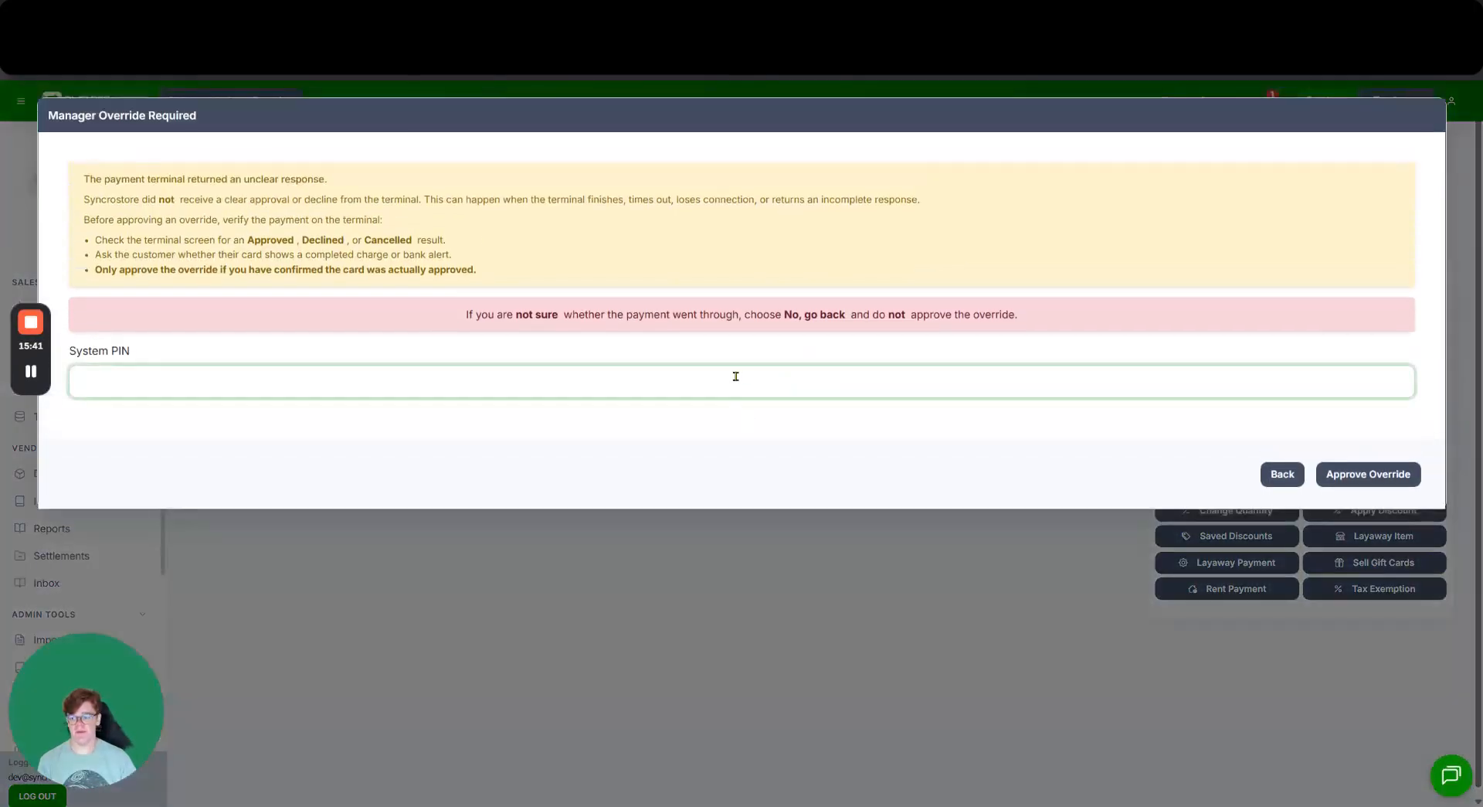
pyautogui.write('1234')
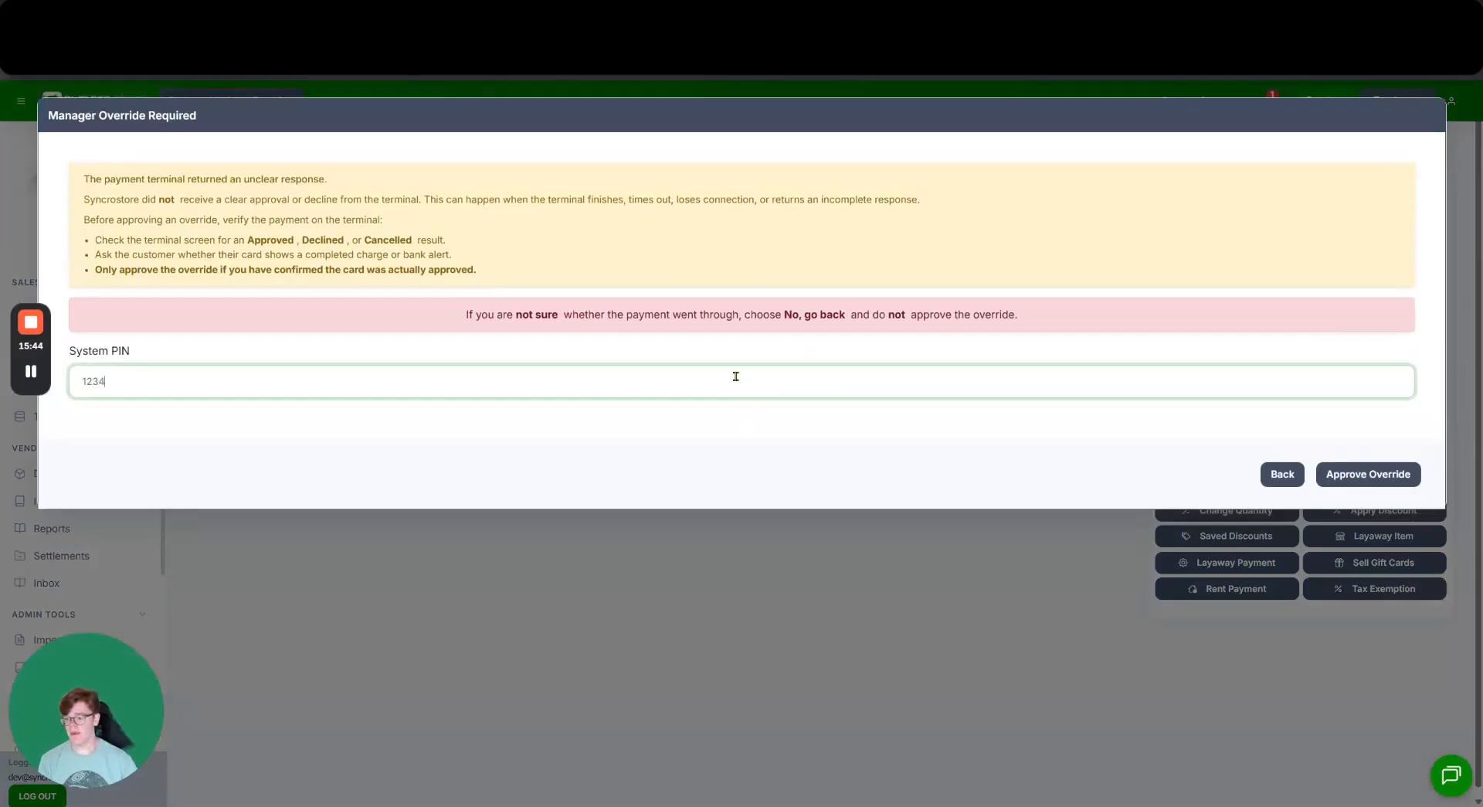
pyautogui.click(1368, 477)
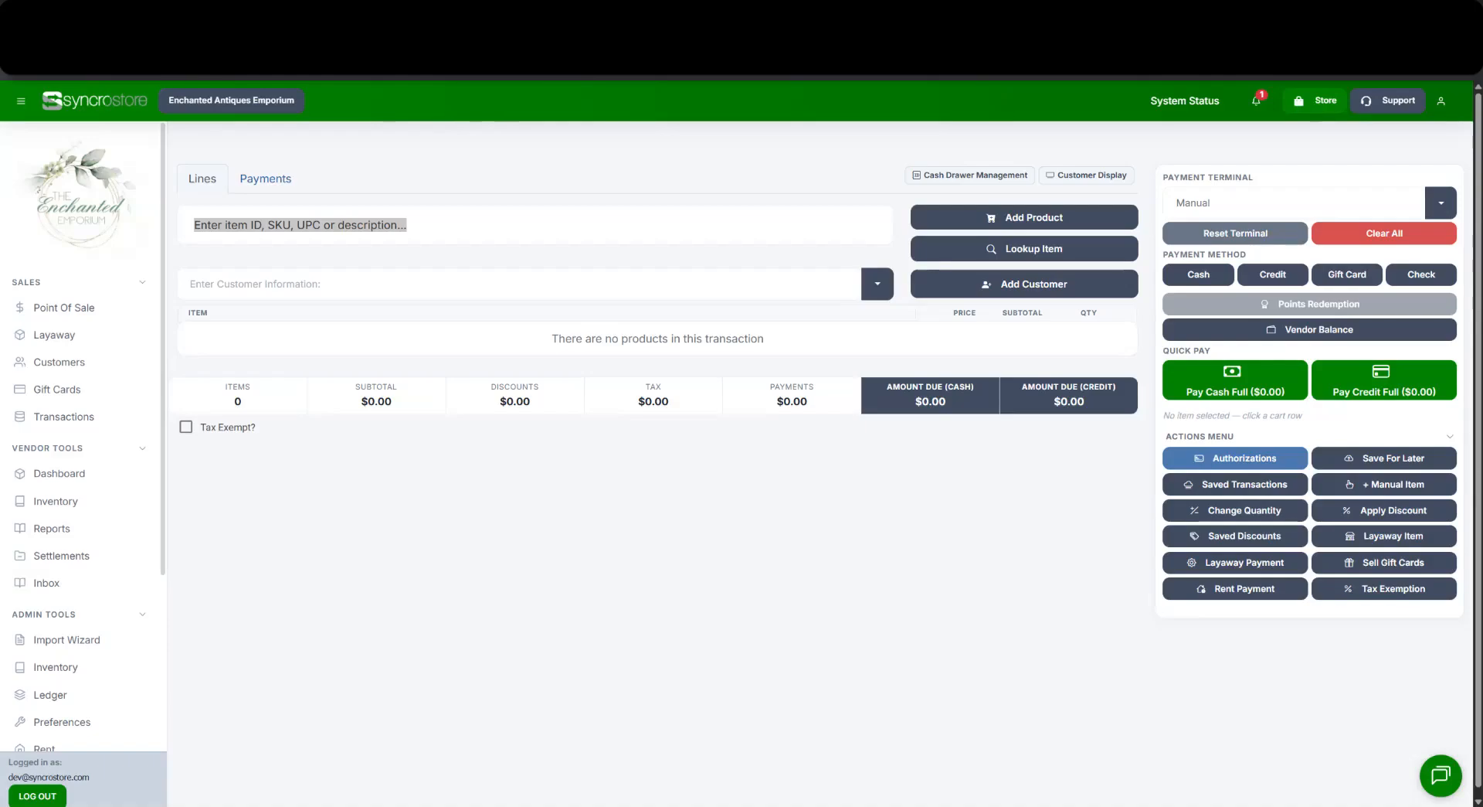
pyautogui.click(300, 225)
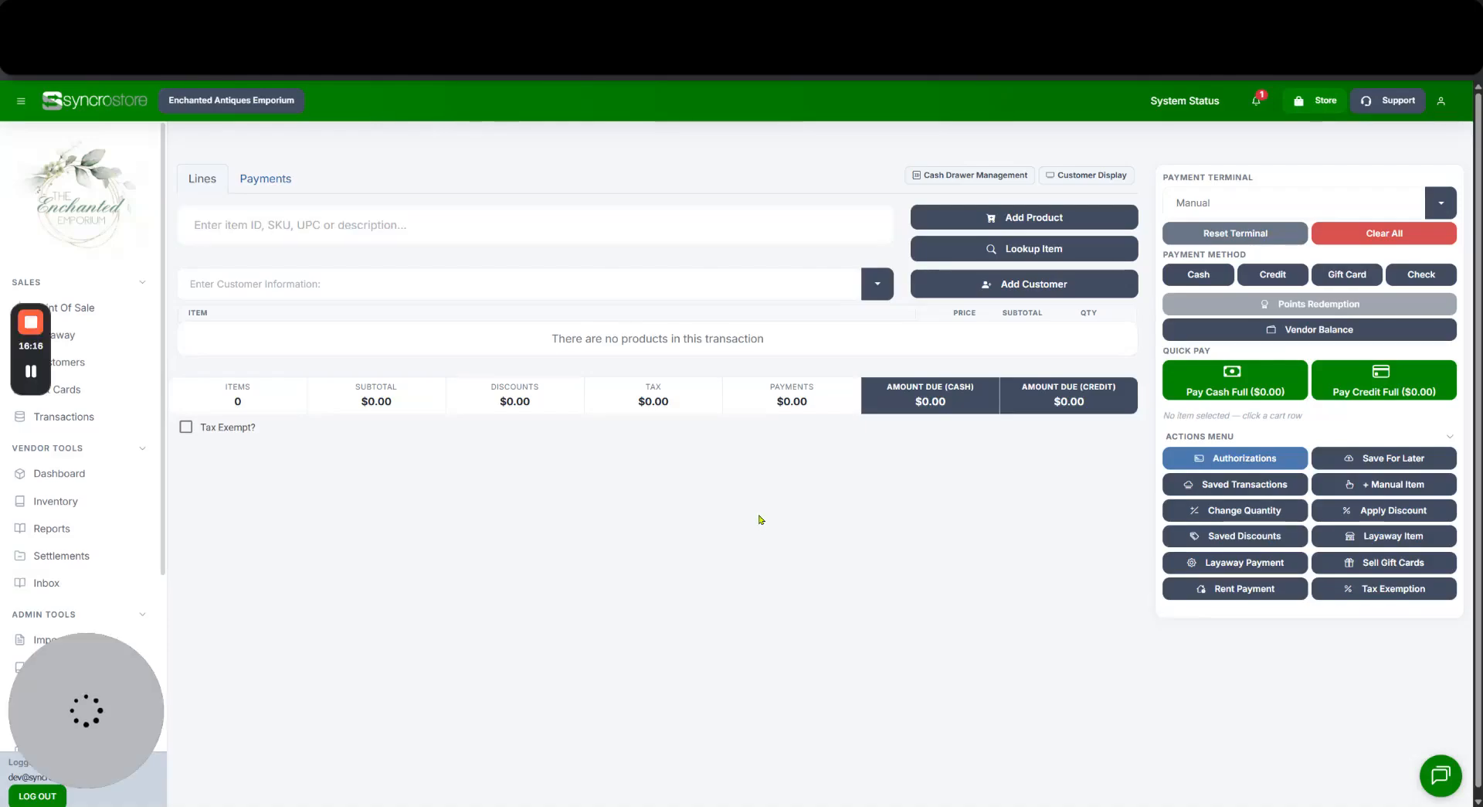